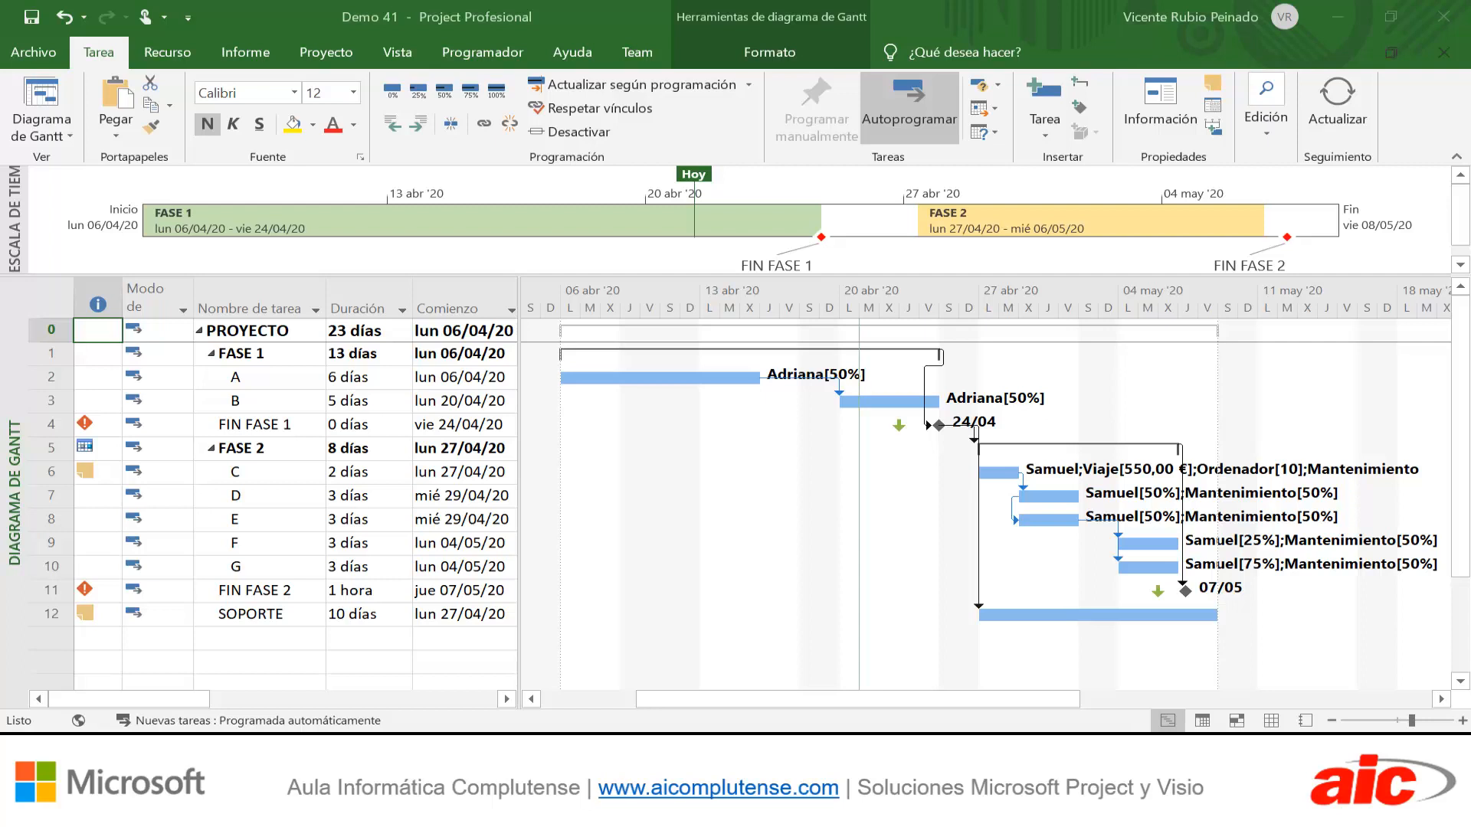
Review the project statistics for dates, duration, work and cost before a baseline exists
{"action": "left_click", "coordinate": [355, 67]}
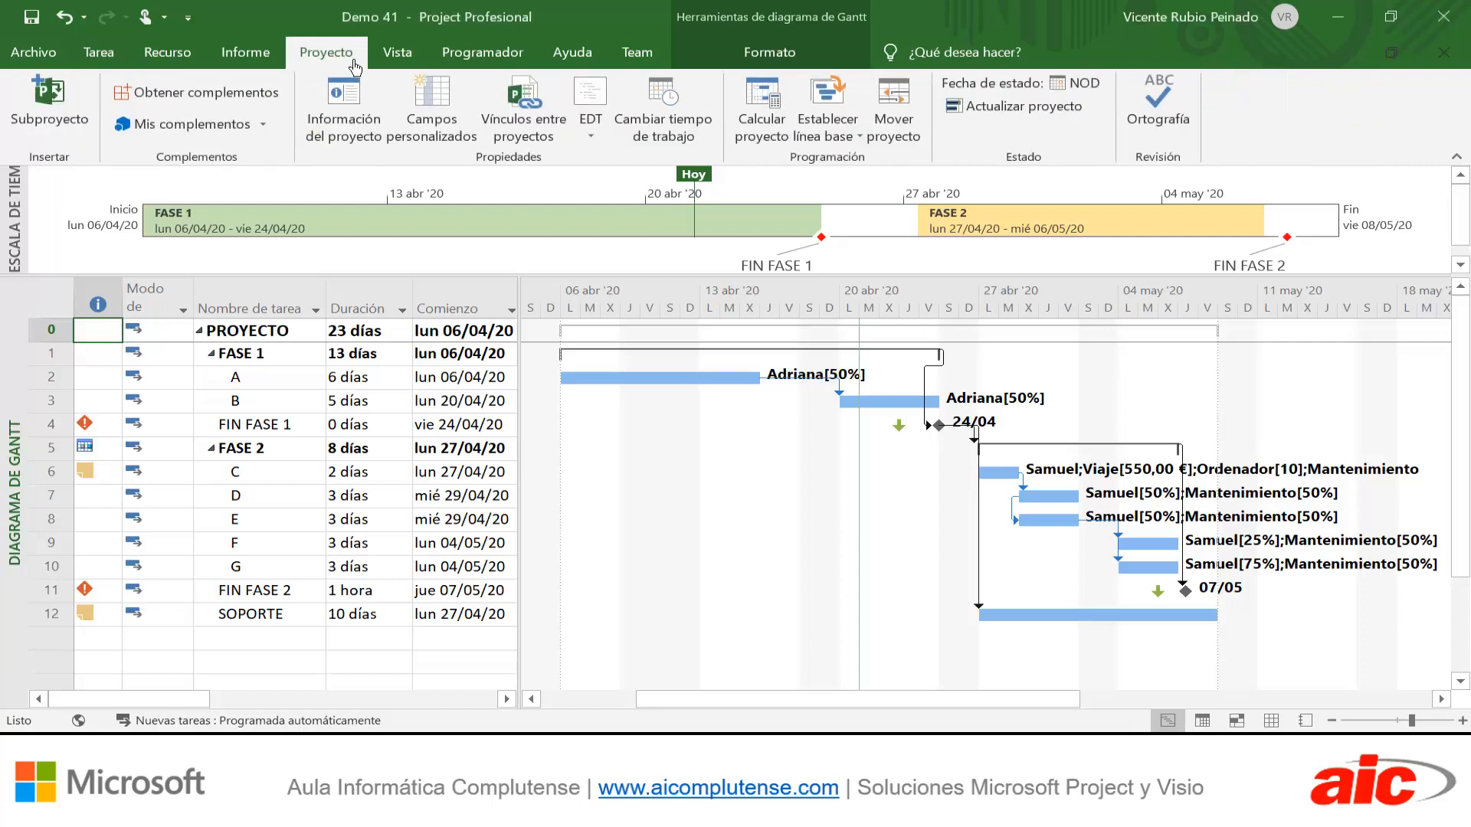
{"action": "left_click", "coordinate": [344, 103]}
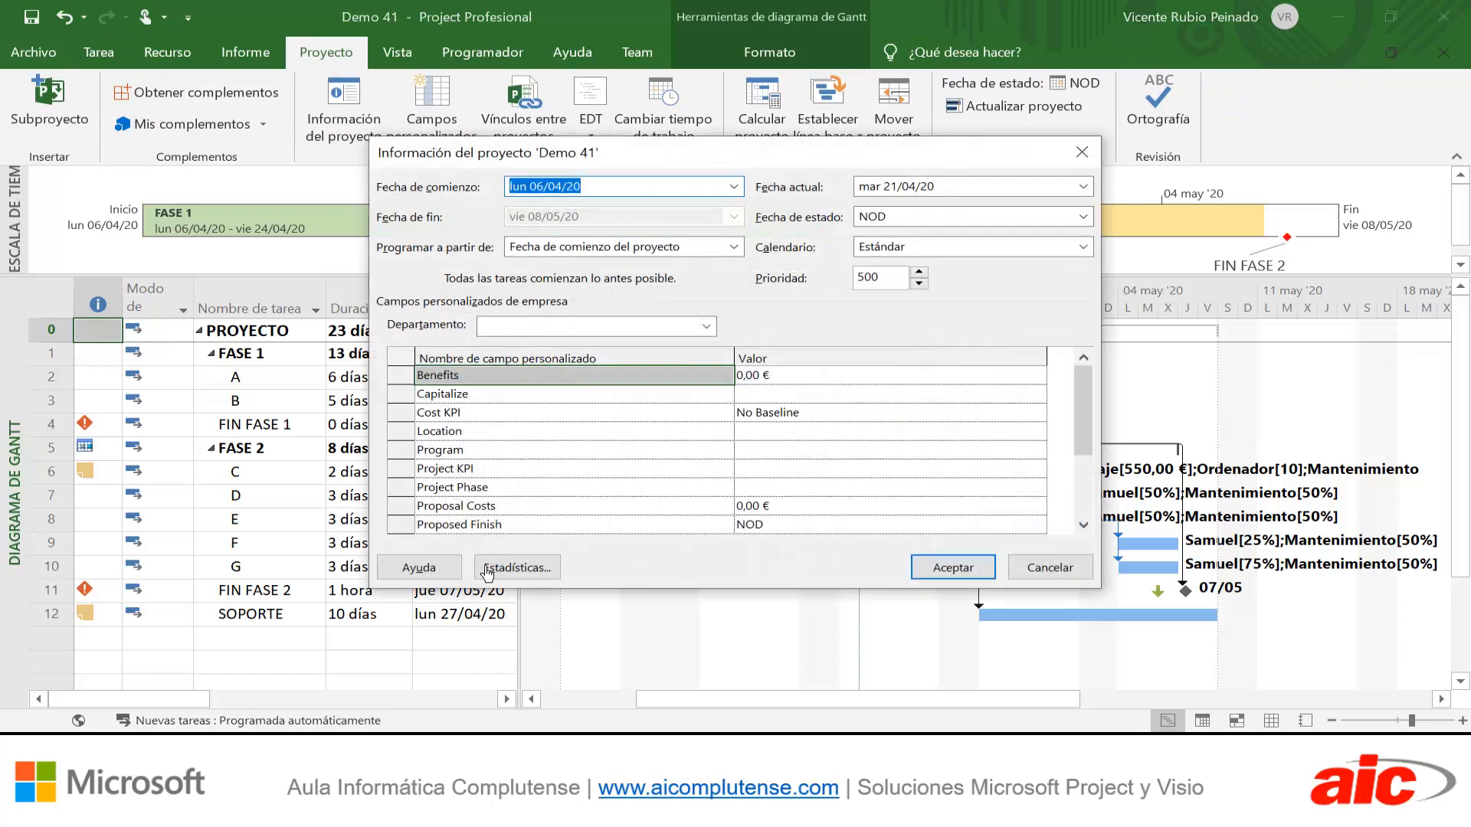
{"action": "left_click", "coordinate": [487, 569]}
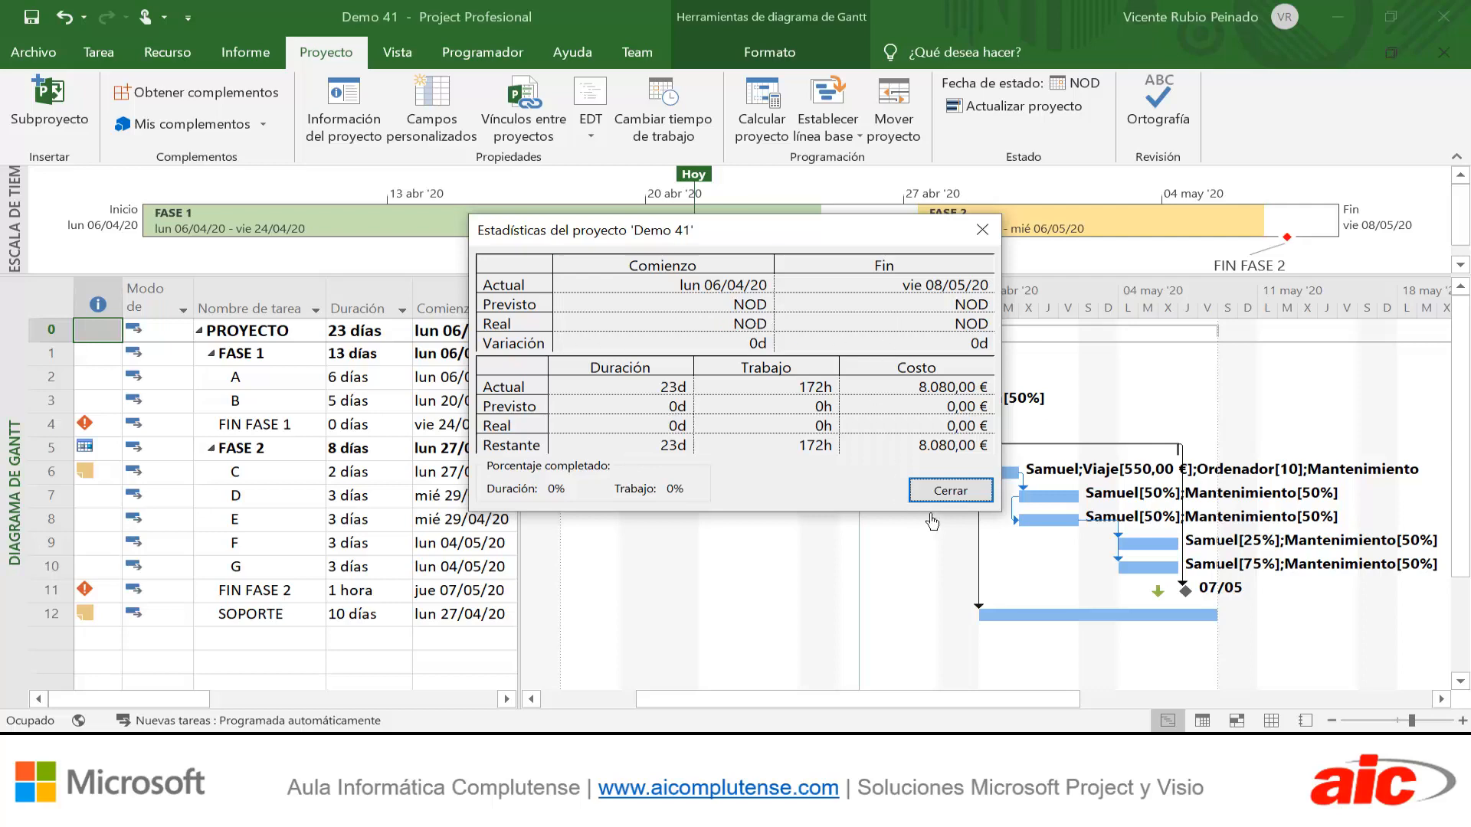
{"action": "left_click", "coordinate": [954, 496]}
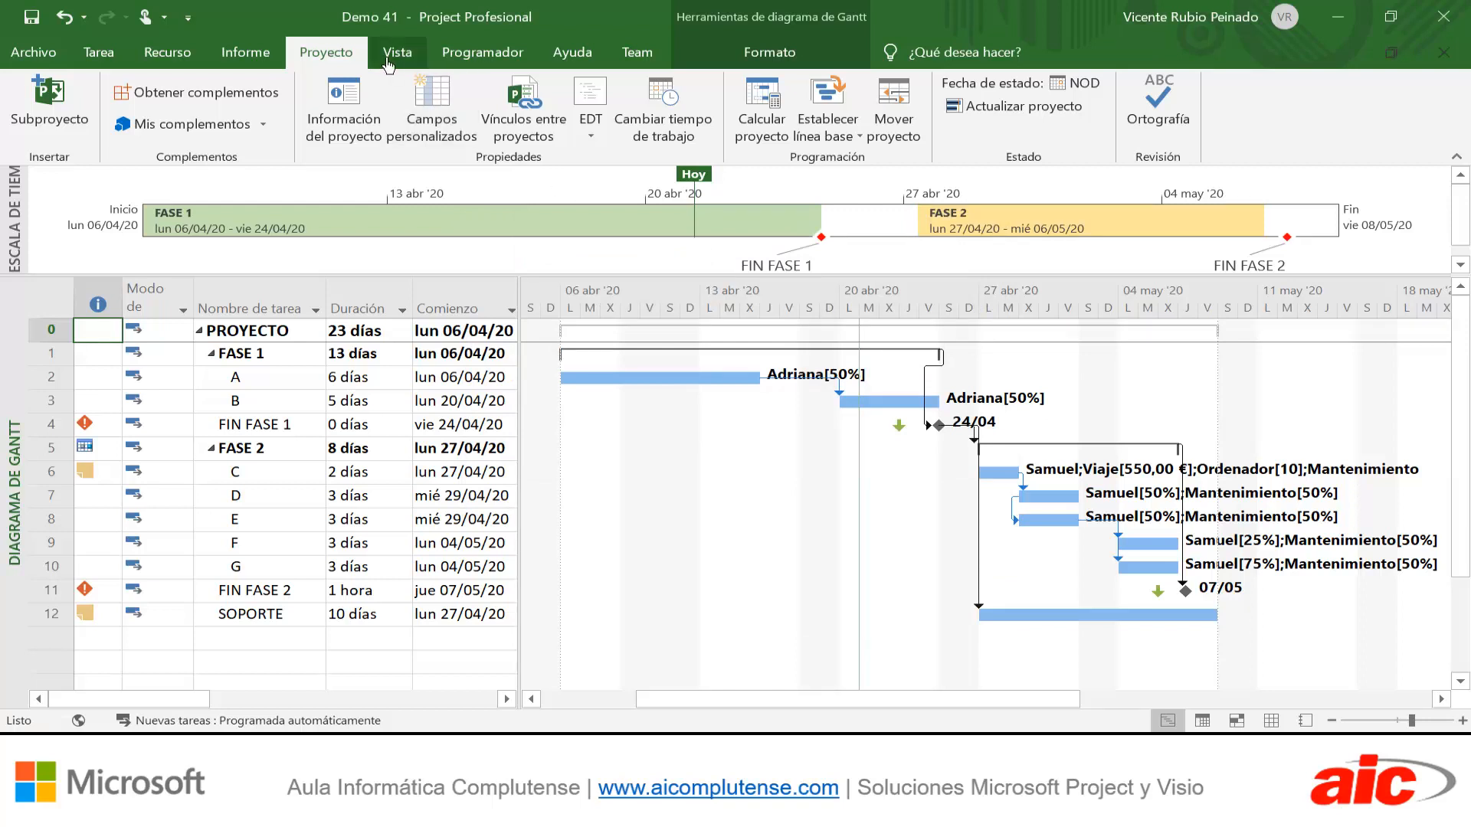
{"action": "left_click", "coordinate": [849, 136]}
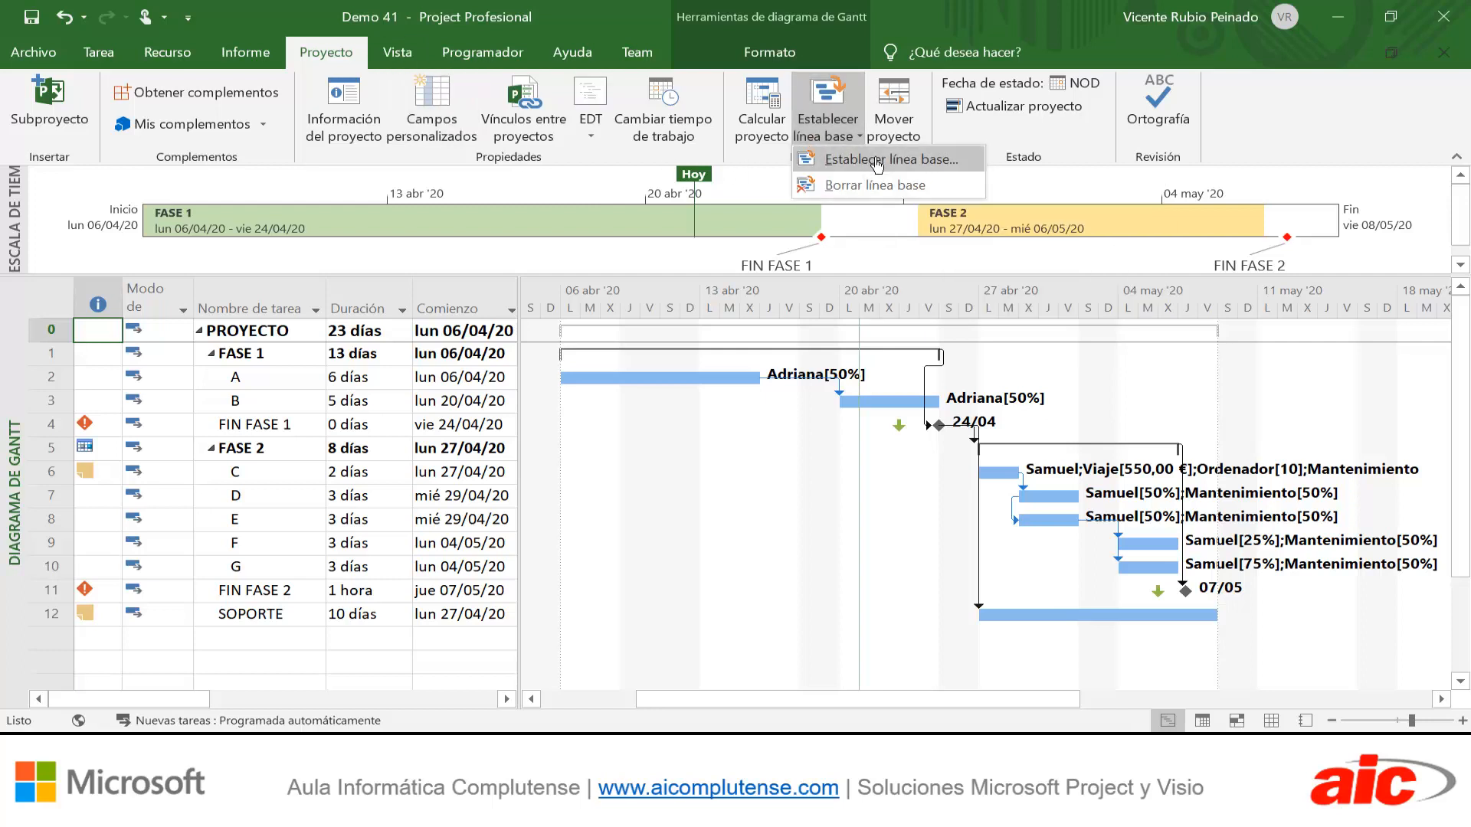
{"action": "left_click", "coordinate": [877, 162]}
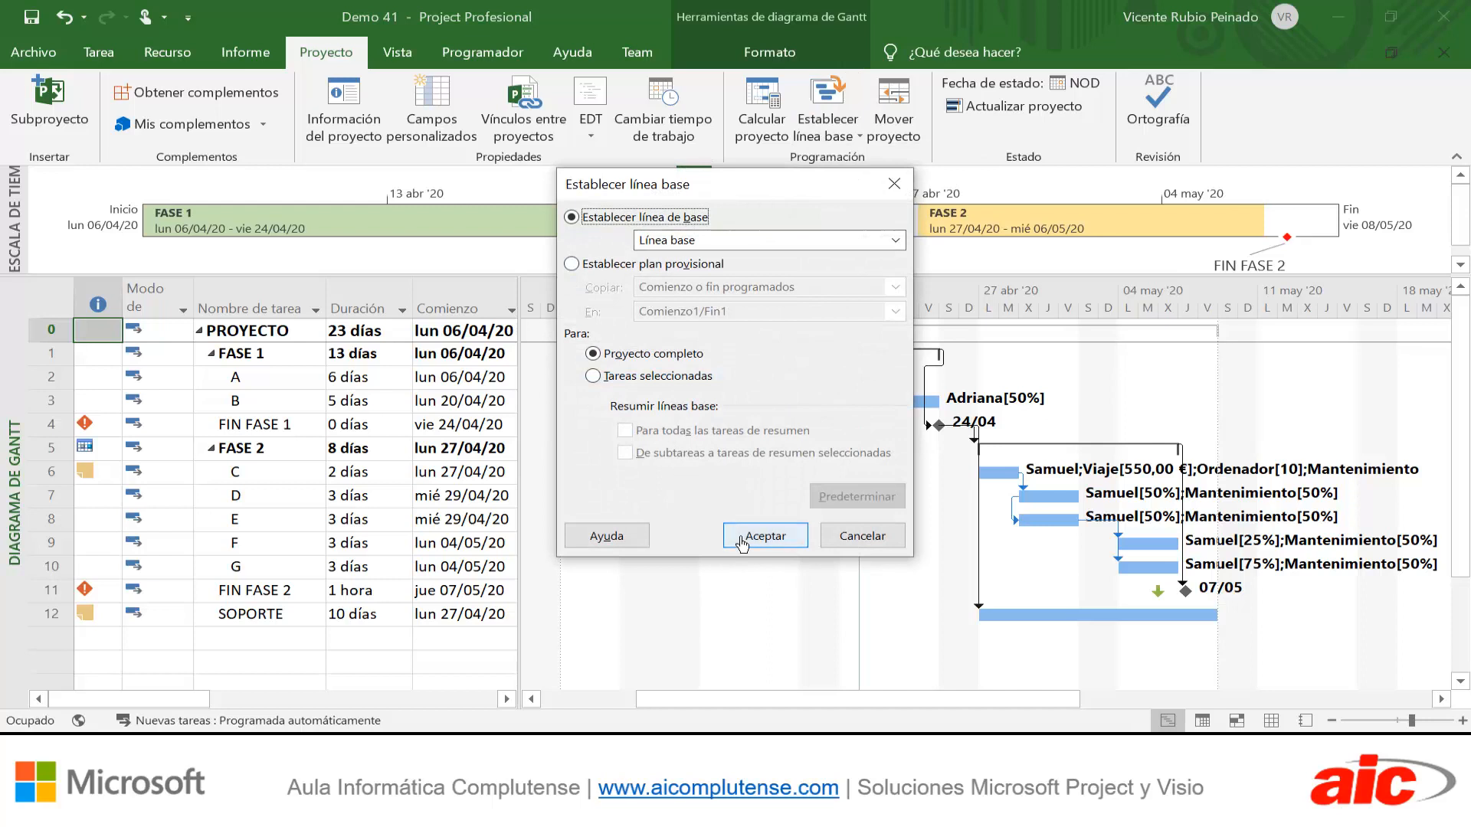
{"action": "left_click", "coordinate": [862, 536]}
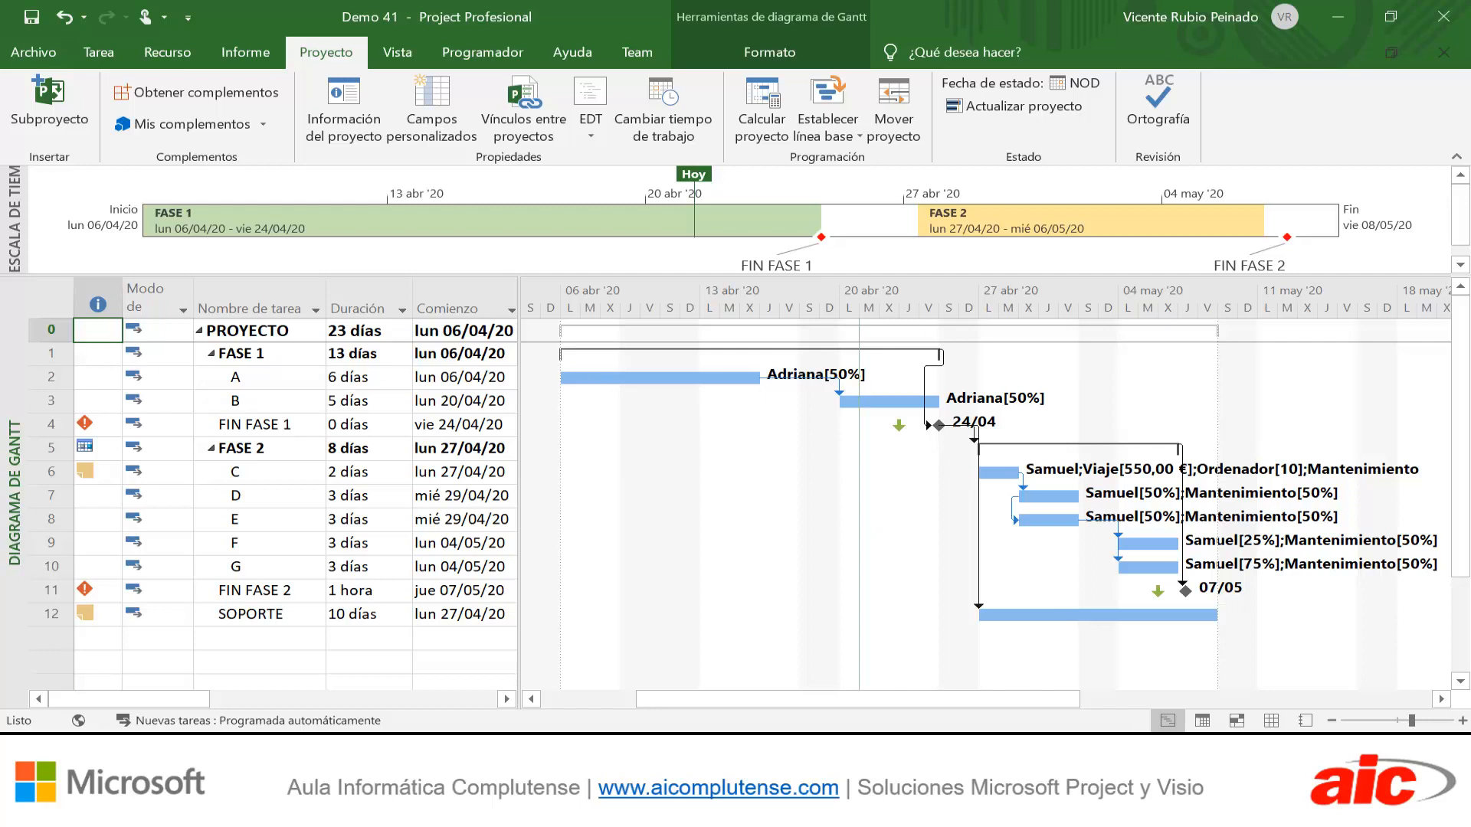
Switch to the Gantt de seguimiento view and give the chart more room so the whole schedule shows from 06 abr '20
{"action": "right_click", "coordinate": [21, 400]}
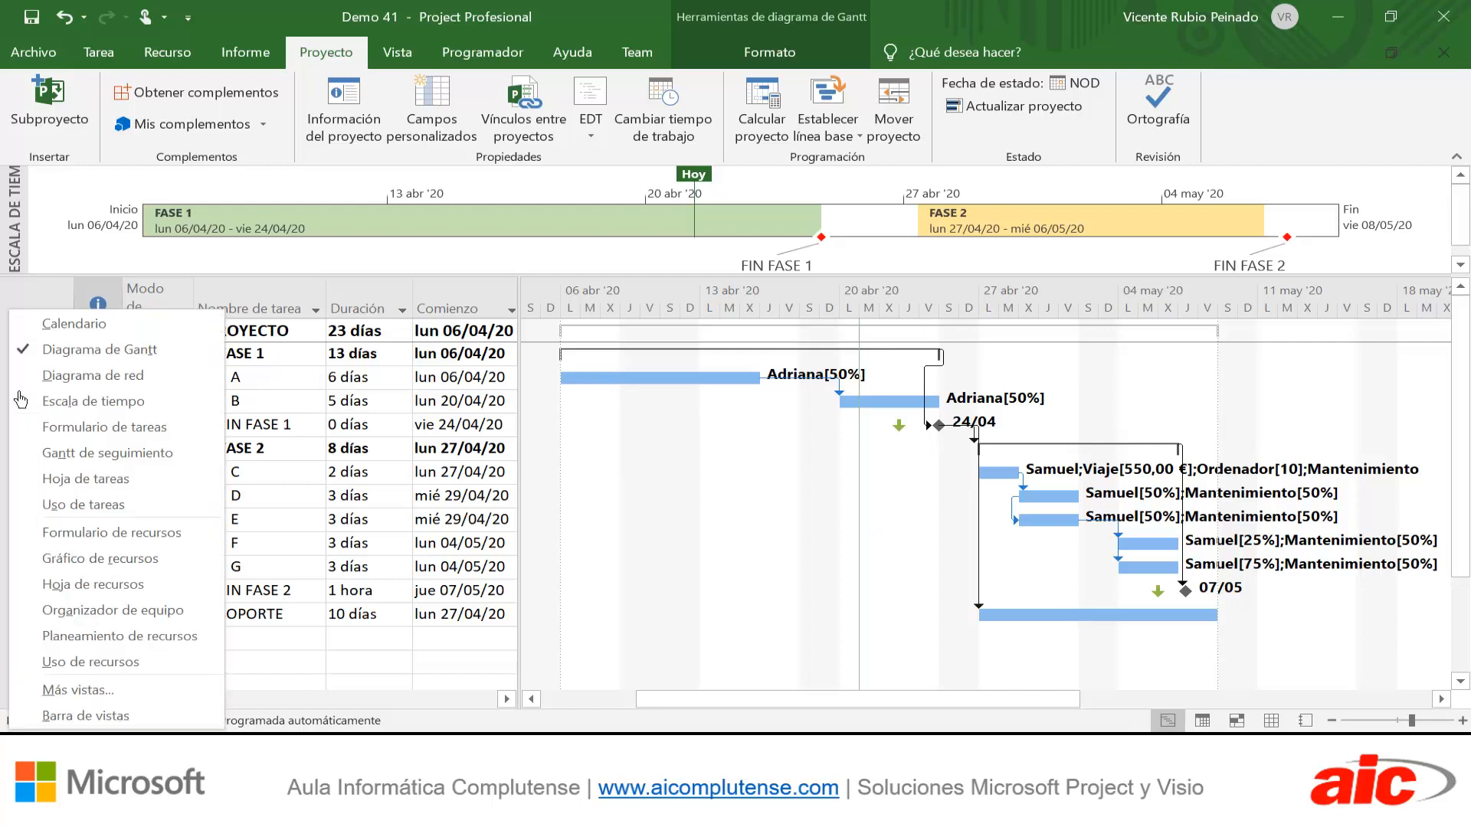
{"action": "left_click", "coordinate": [135, 462]}
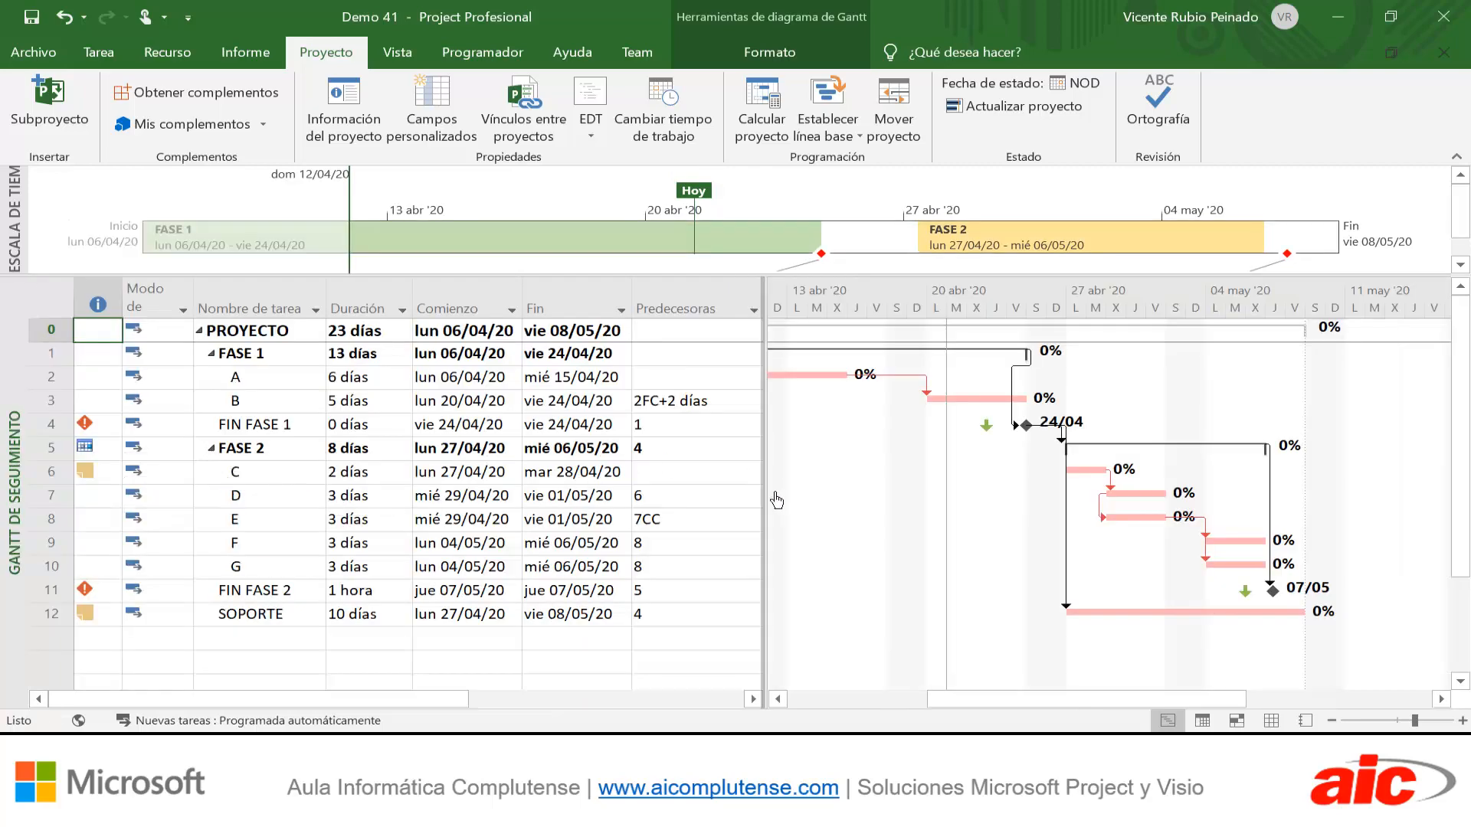
{"action": "left_click_drag", "start_coordinate": [776, 500], "coordinate": [637, 515]}
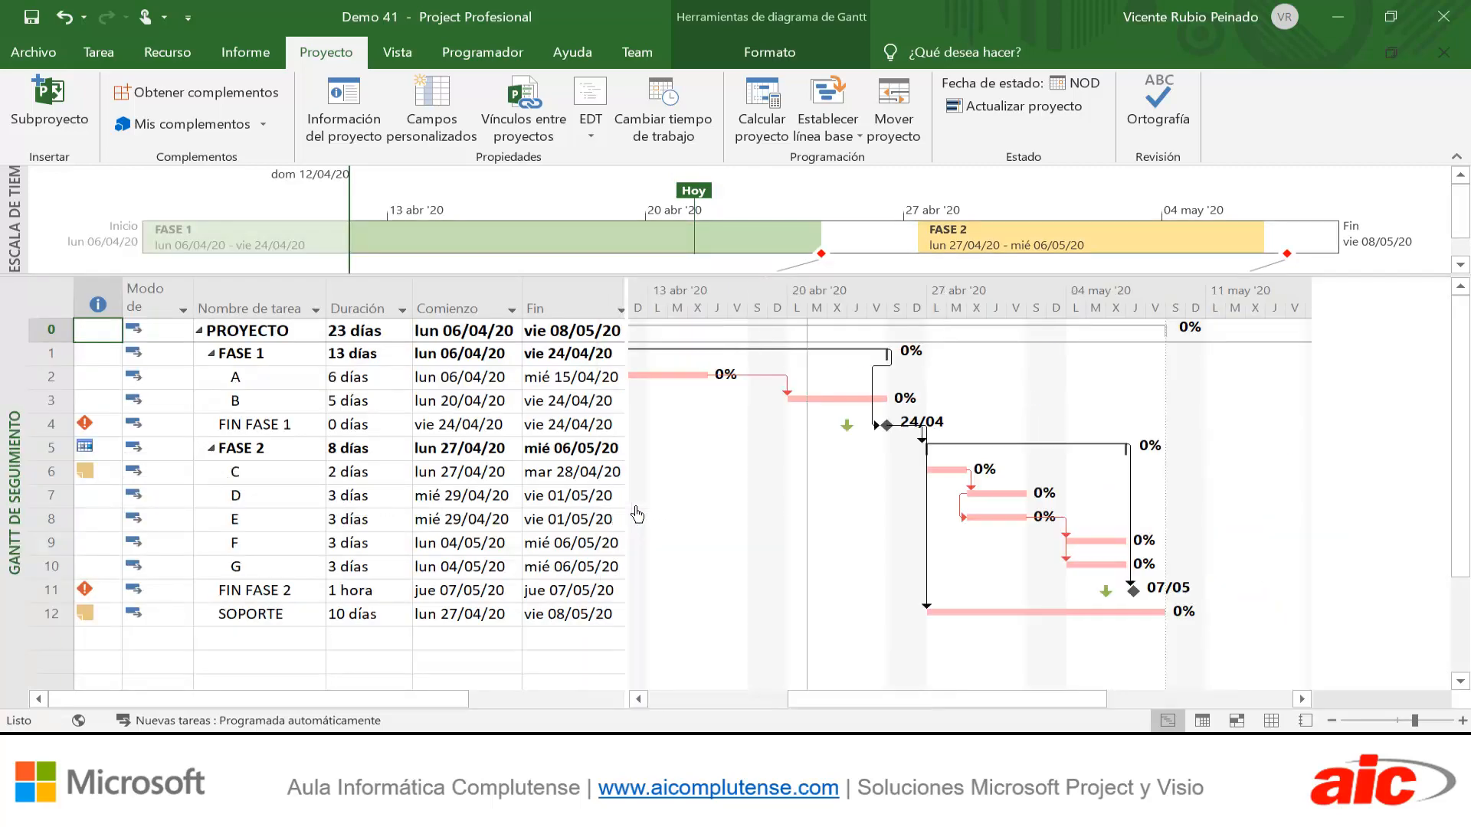
{"action": "left_click", "coordinate": [640, 699]}
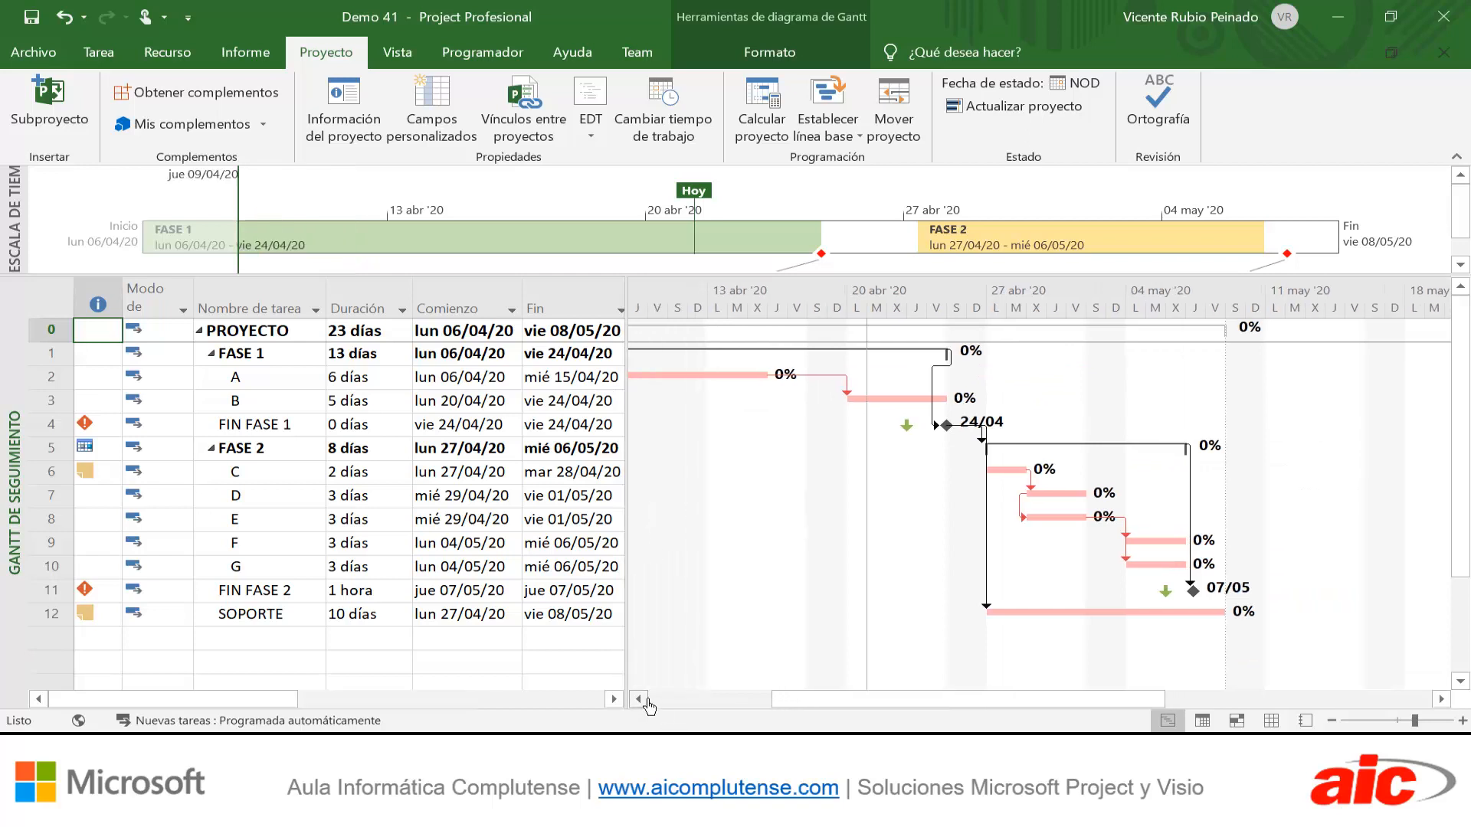
{"action": "left_click", "coordinate": [640, 700]}
{"action": "left_click", "coordinate": [640, 699]}
{"action": "left_click", "coordinate": [640, 699]}
{"action": "left_click", "coordinate": [640, 699]}
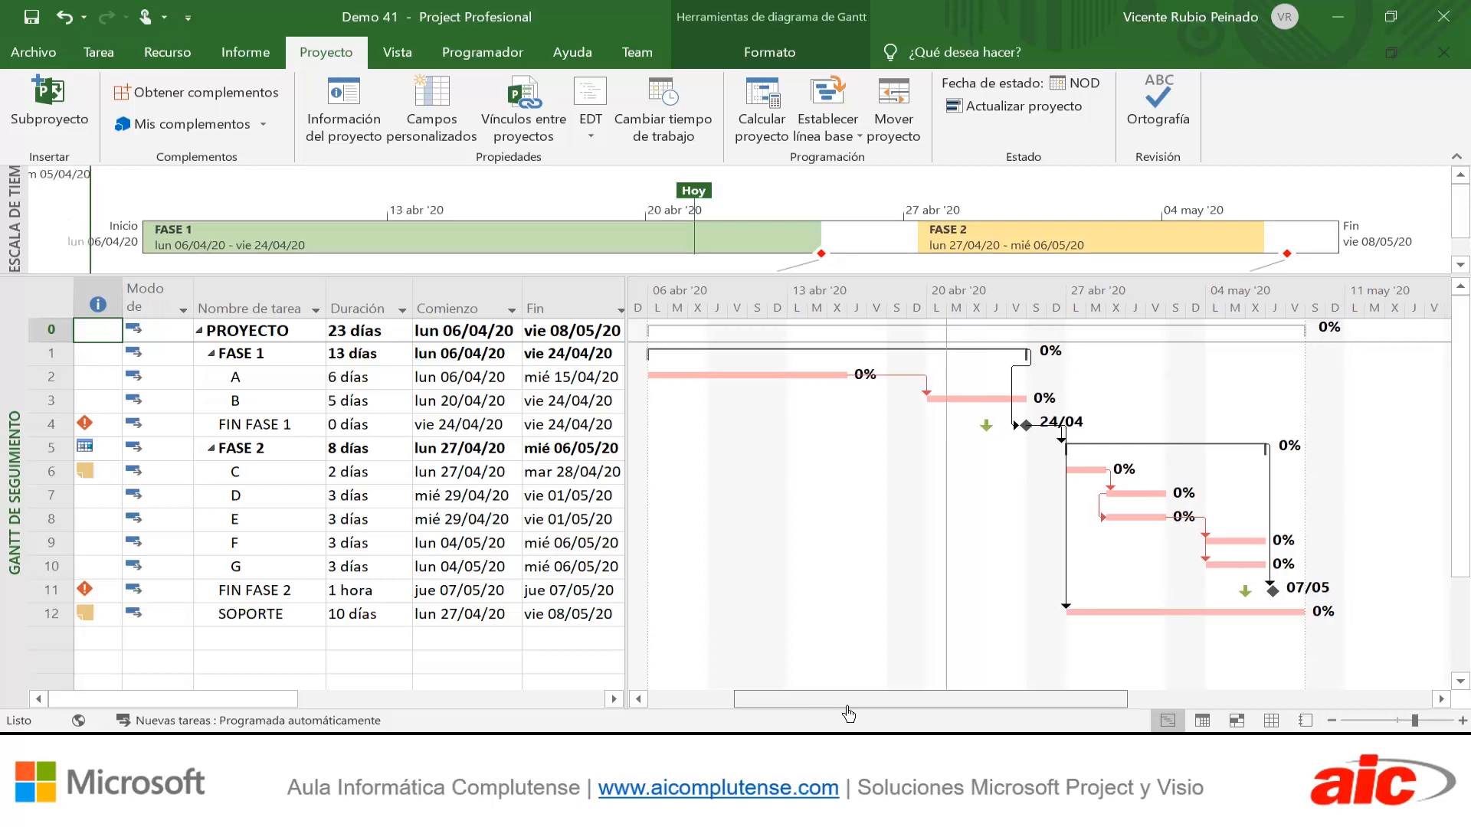
{"action": "left_click_drag", "start_coordinate": [788, 704], "coordinate": [783, 705]}
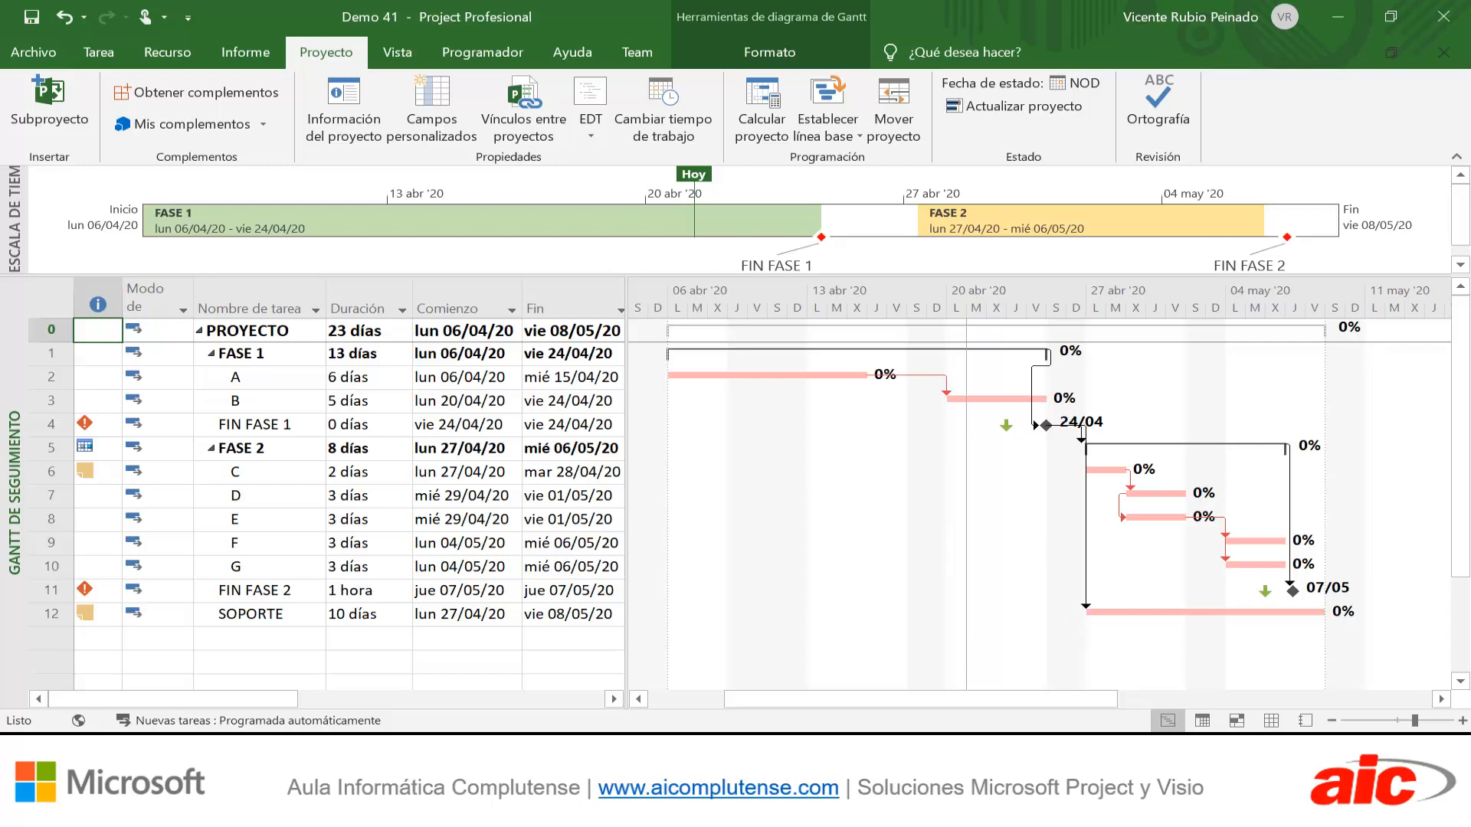
Show the Trabajo table and widen the table area to examine its columns through Restante
{"action": "right_click", "coordinate": [66, 311]}
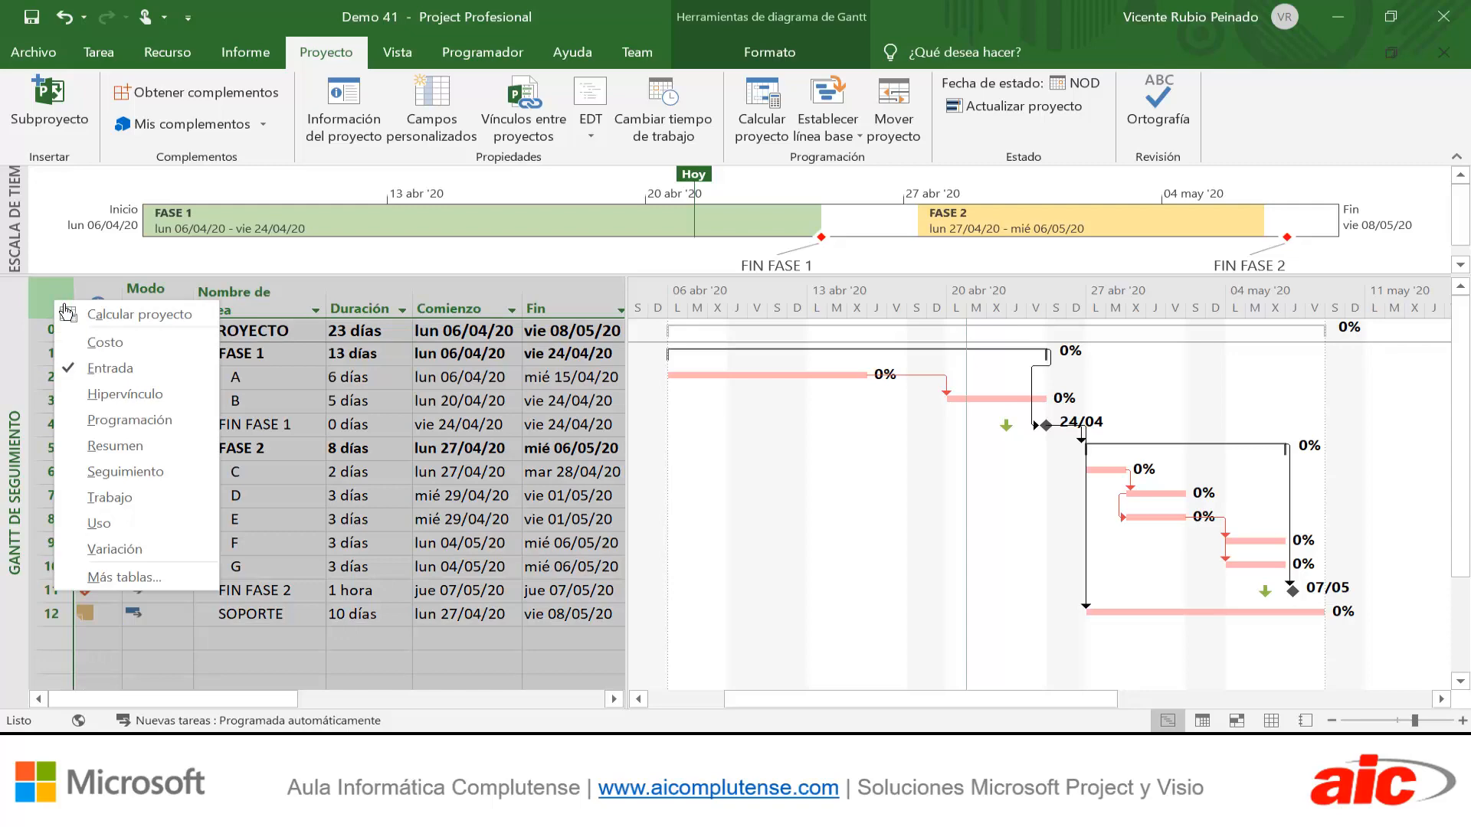
{"action": "left_click", "coordinate": [142, 504]}
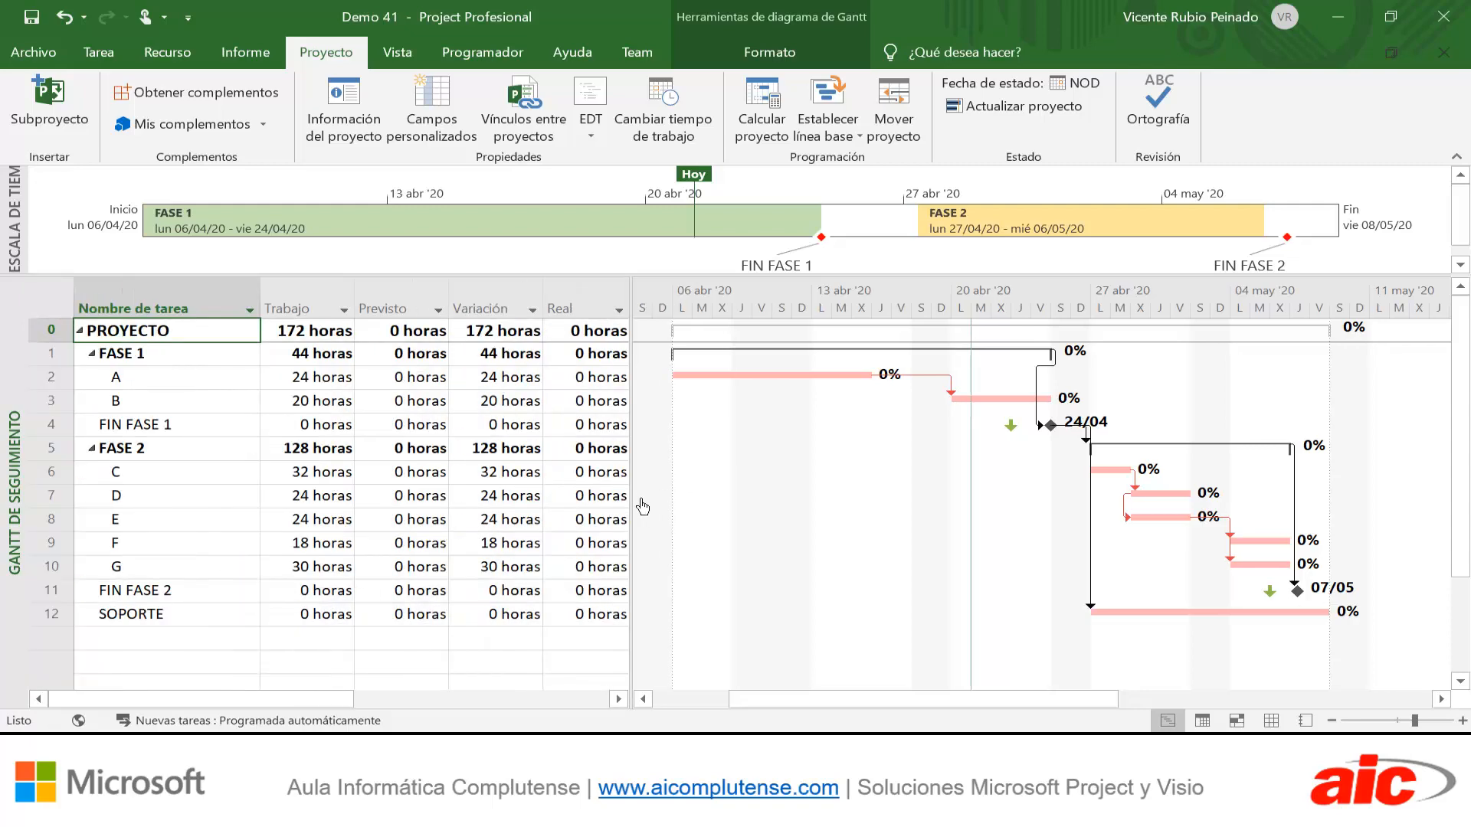
{"action": "left_click_drag", "start_coordinate": [646, 507], "coordinate": [735, 527]}
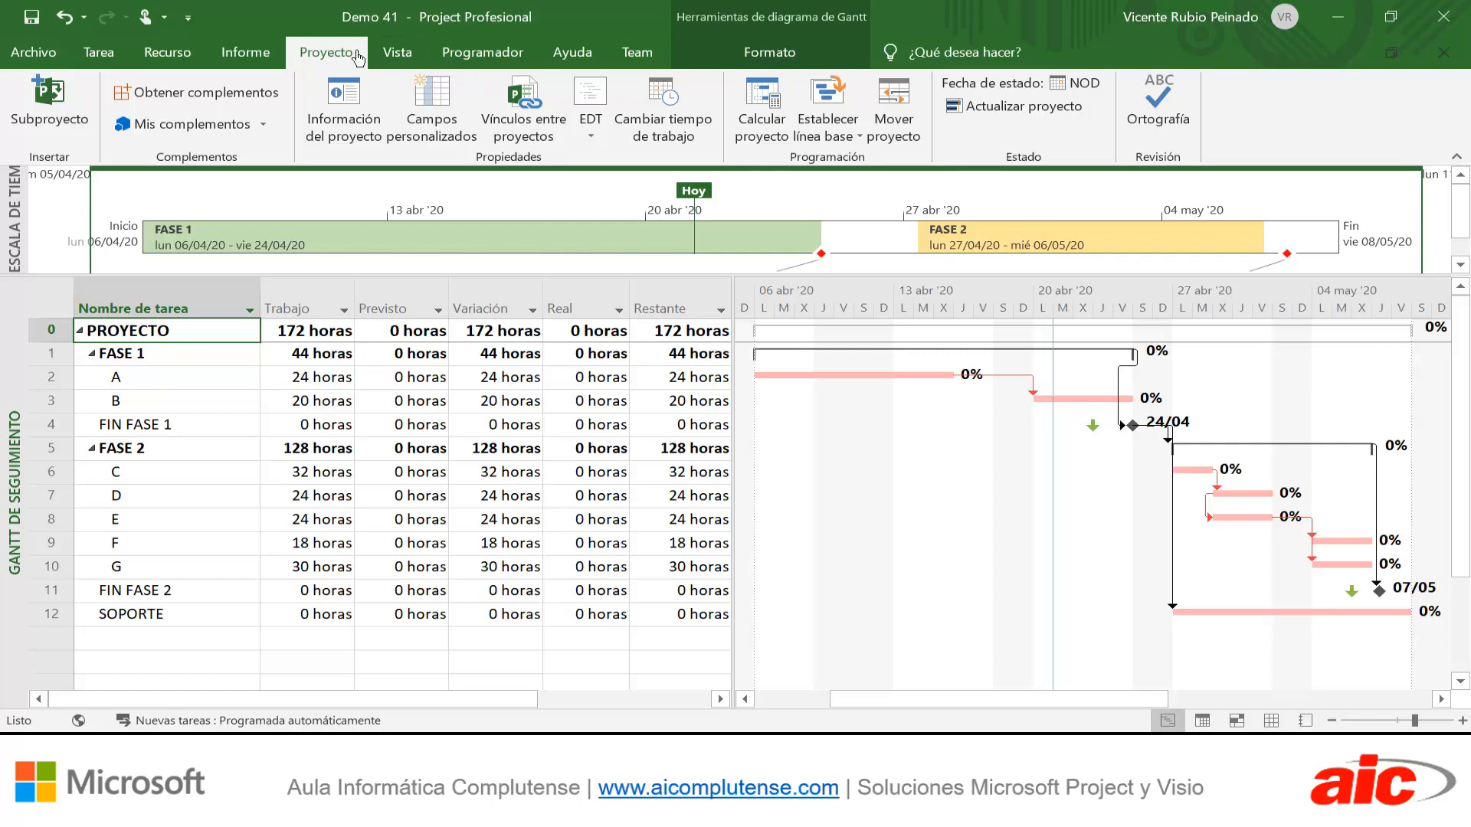
Set a baseline for the complete project using Línea base
{"action": "left_click", "coordinate": [846, 136]}
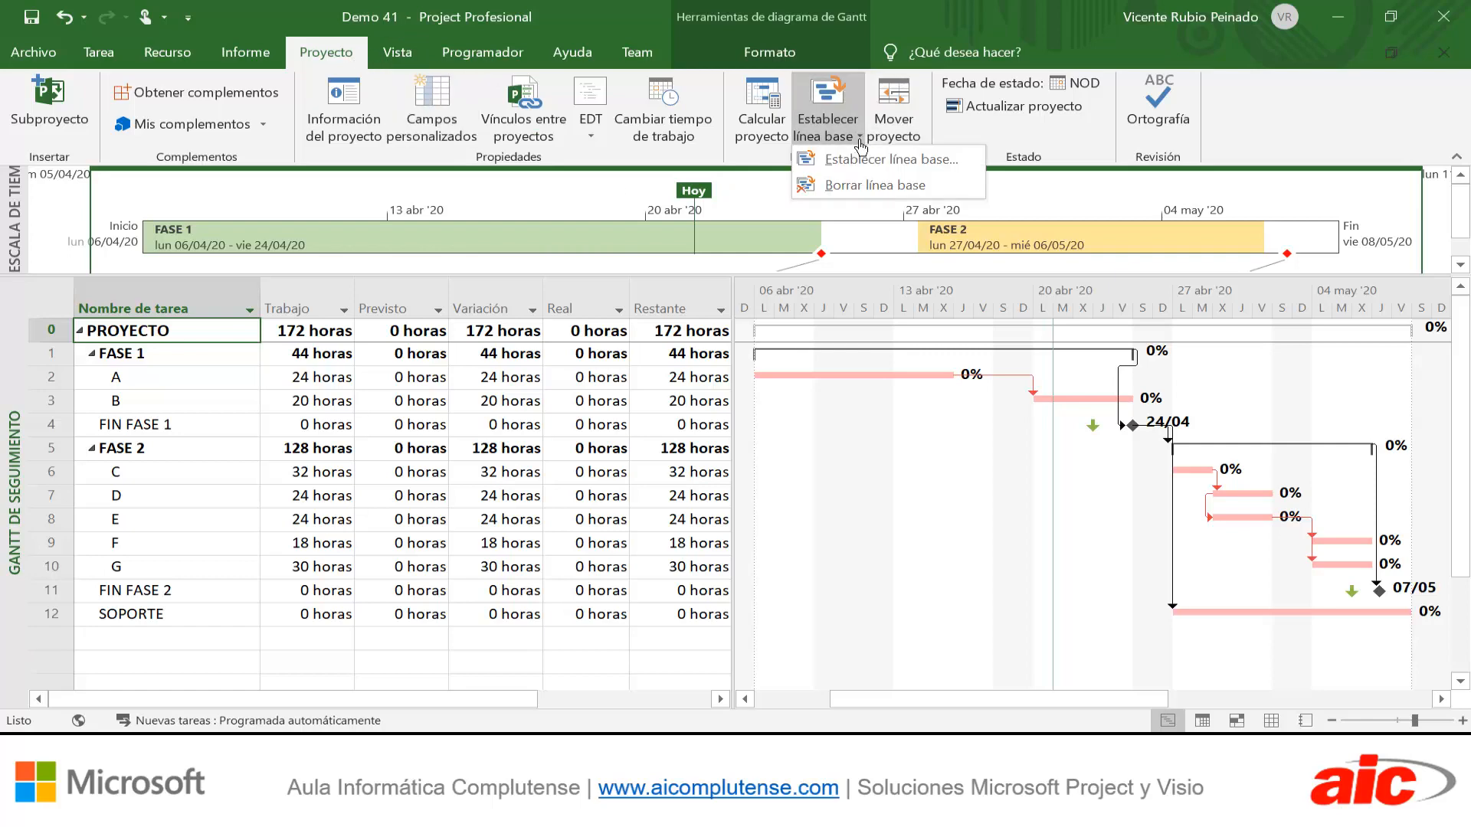
{"action": "left_click", "coordinate": [864, 162]}
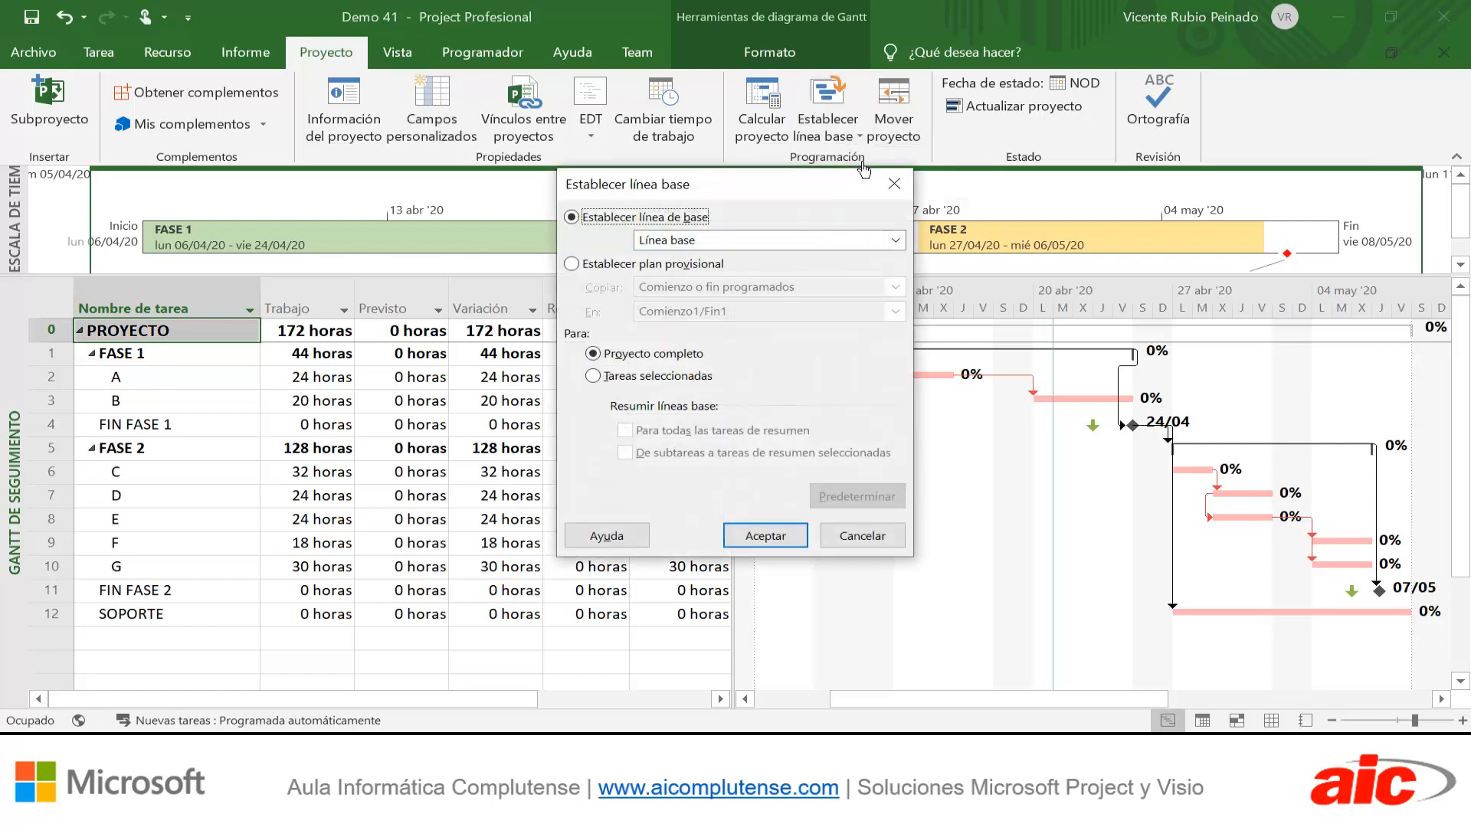
{"action": "left_click", "coordinate": [902, 242]}
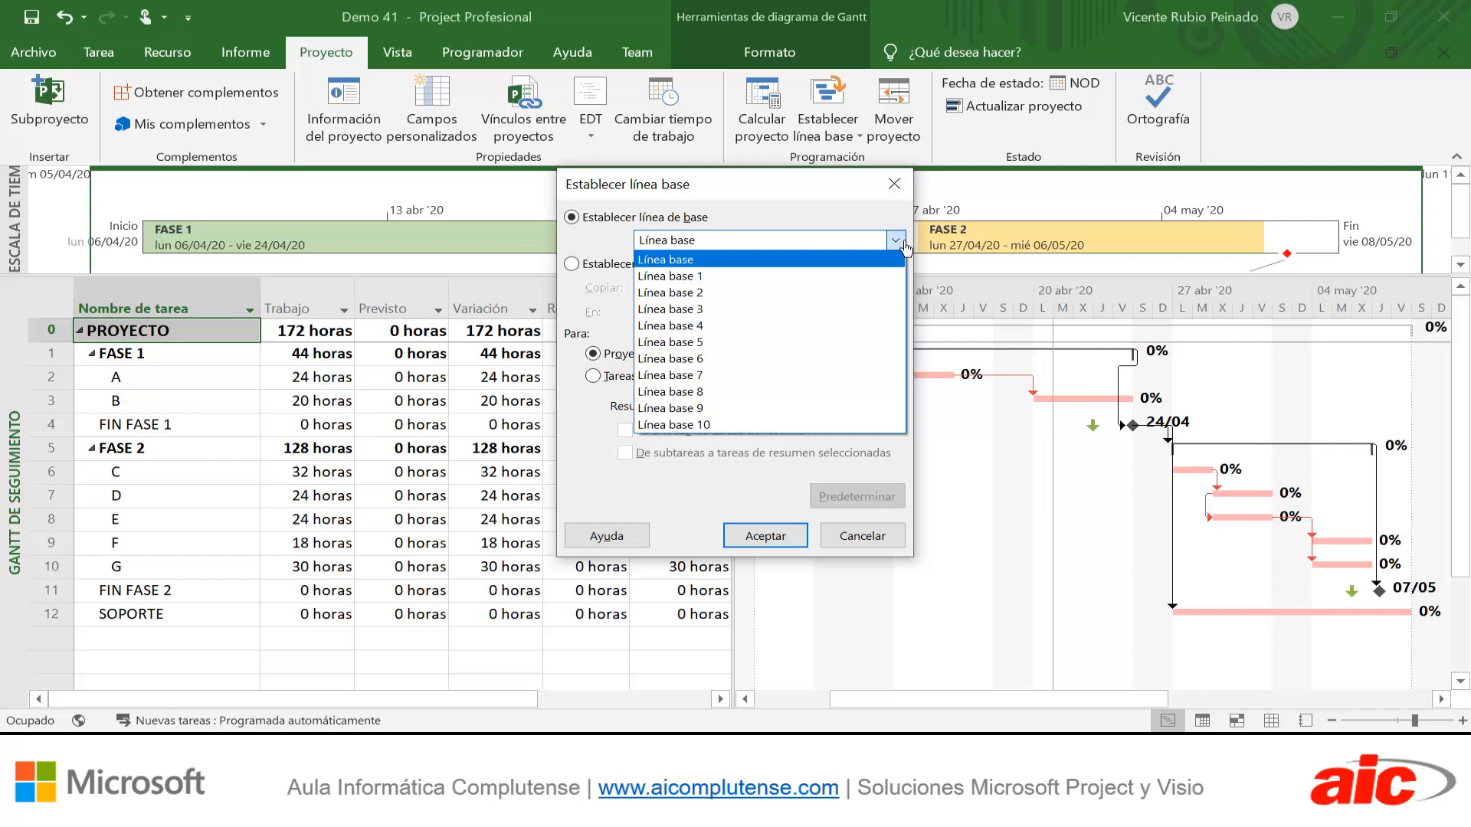
{"action": "left_click", "coordinate": [760, 261]}
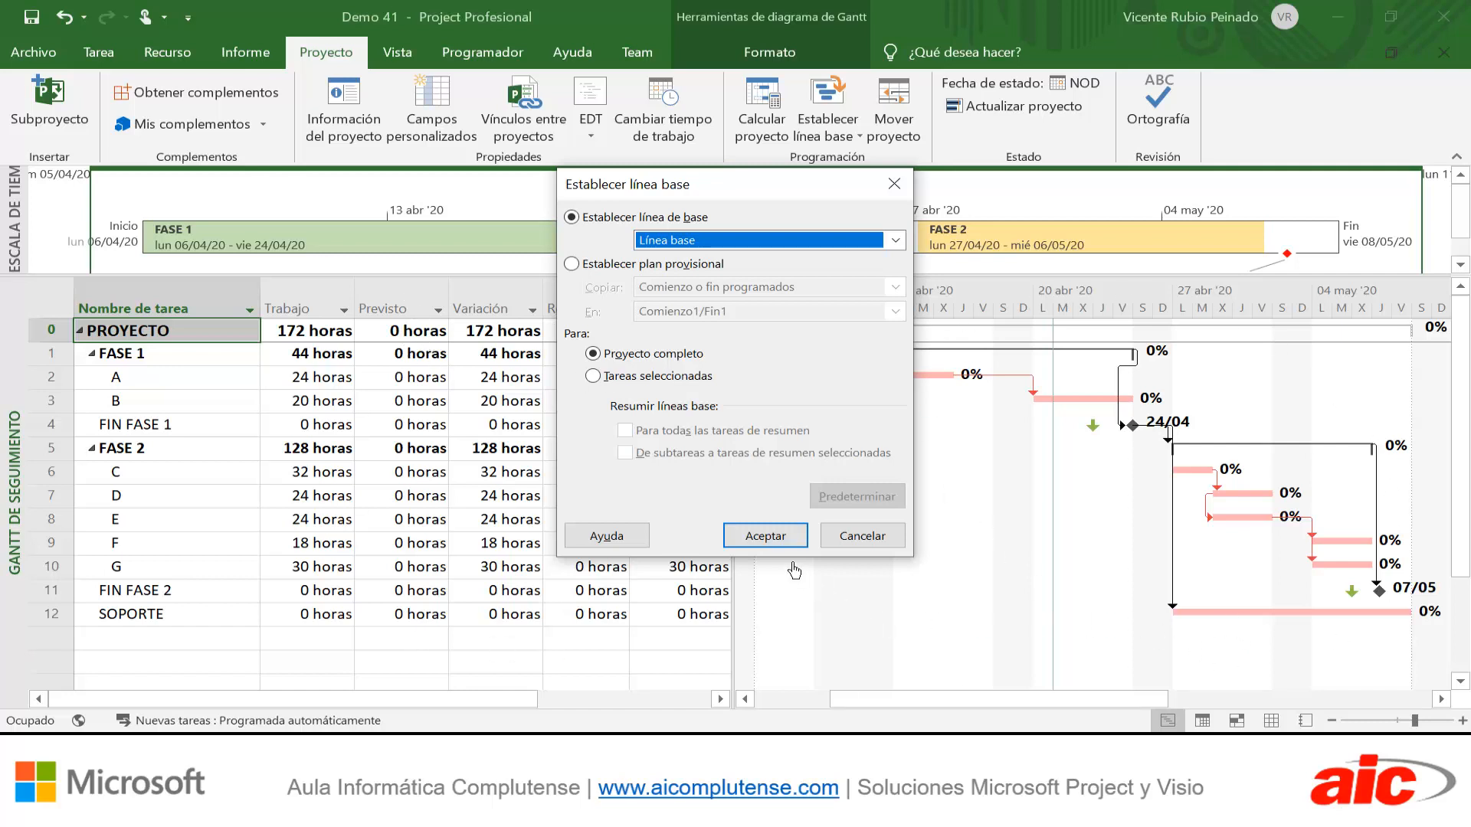
{"action": "left_click", "coordinate": [766, 536]}
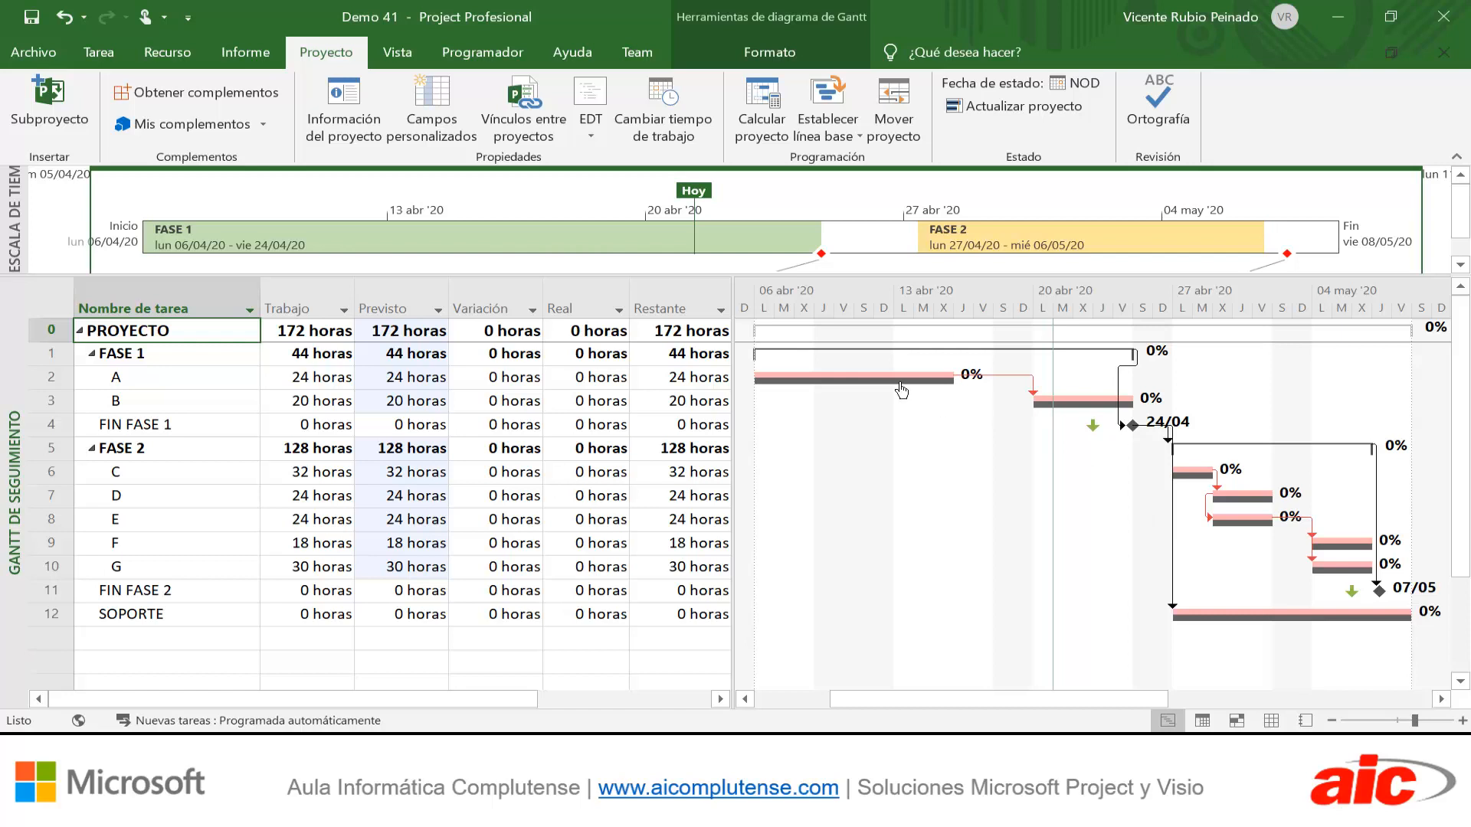
Show the Costo table and examine its planned, variance, actual and remaining cost columns
{"action": "mouse_move", "coordinate": [909, 385]}
{"action": "right_click", "coordinate": [54, 301]}
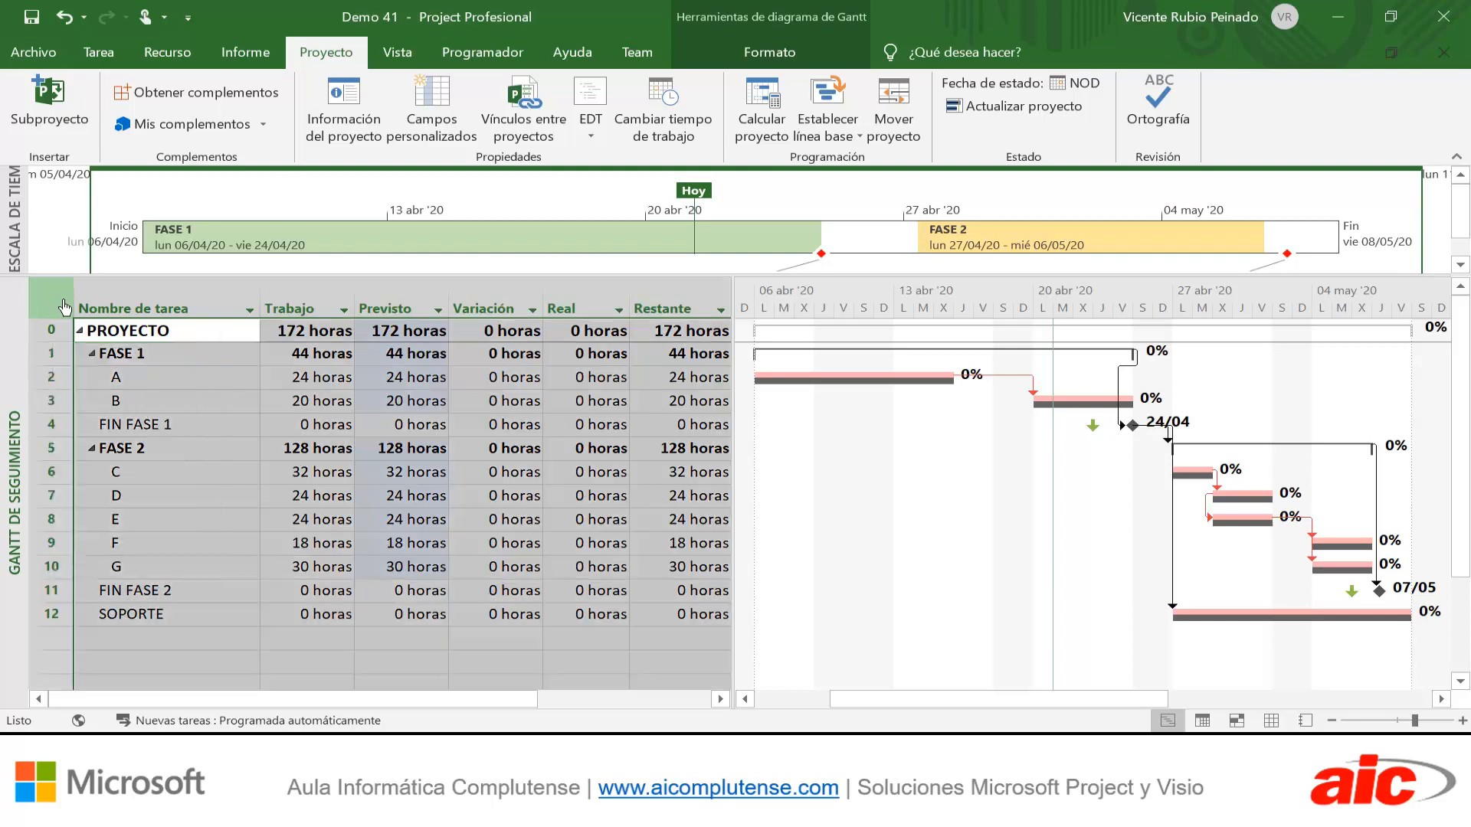
{"action": "left_click", "coordinate": [113, 337]}
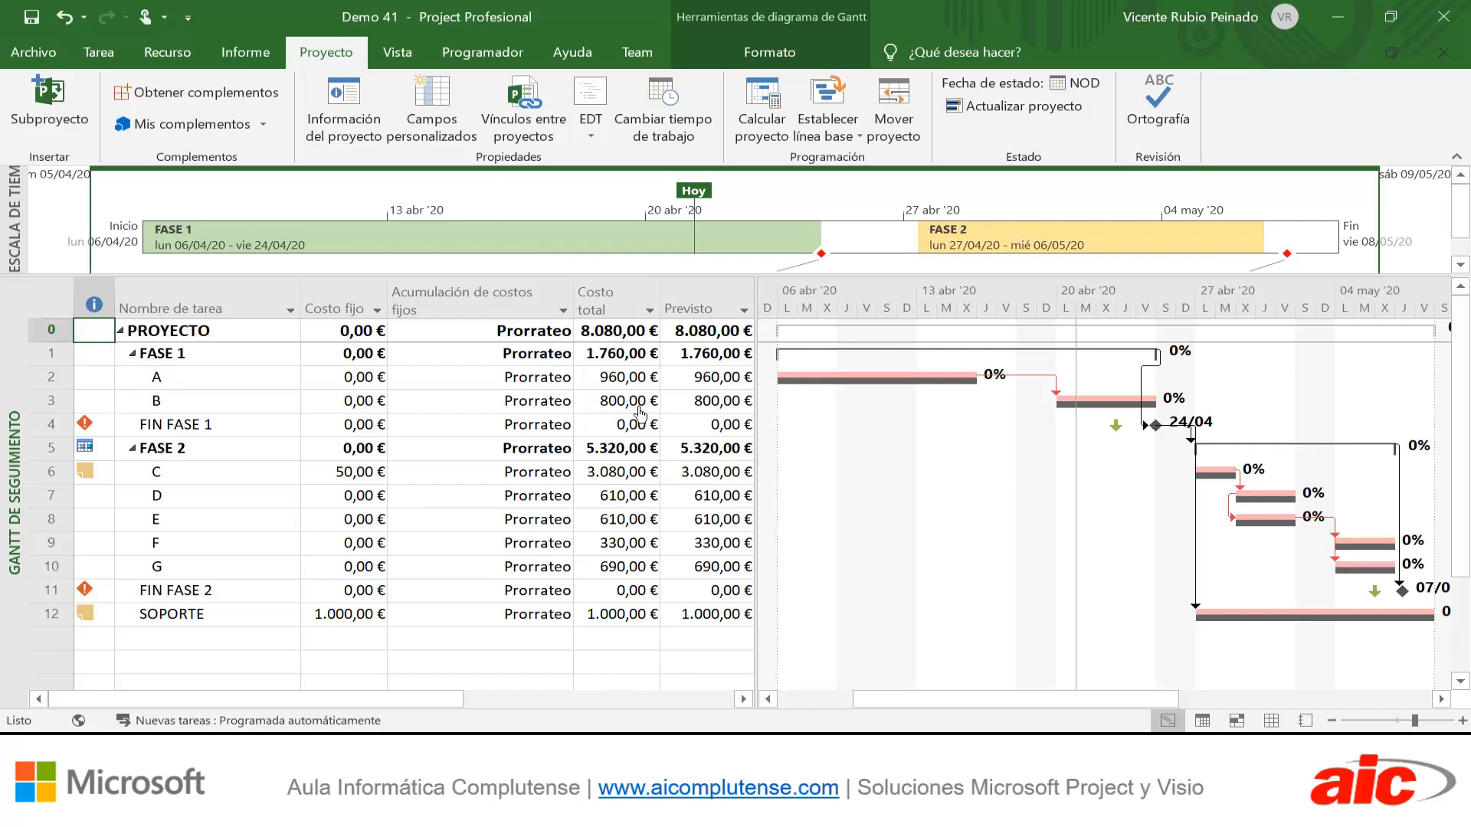
{"action": "left_click", "coordinate": [743, 698]}
{"action": "left_click", "coordinate": [744, 700]}
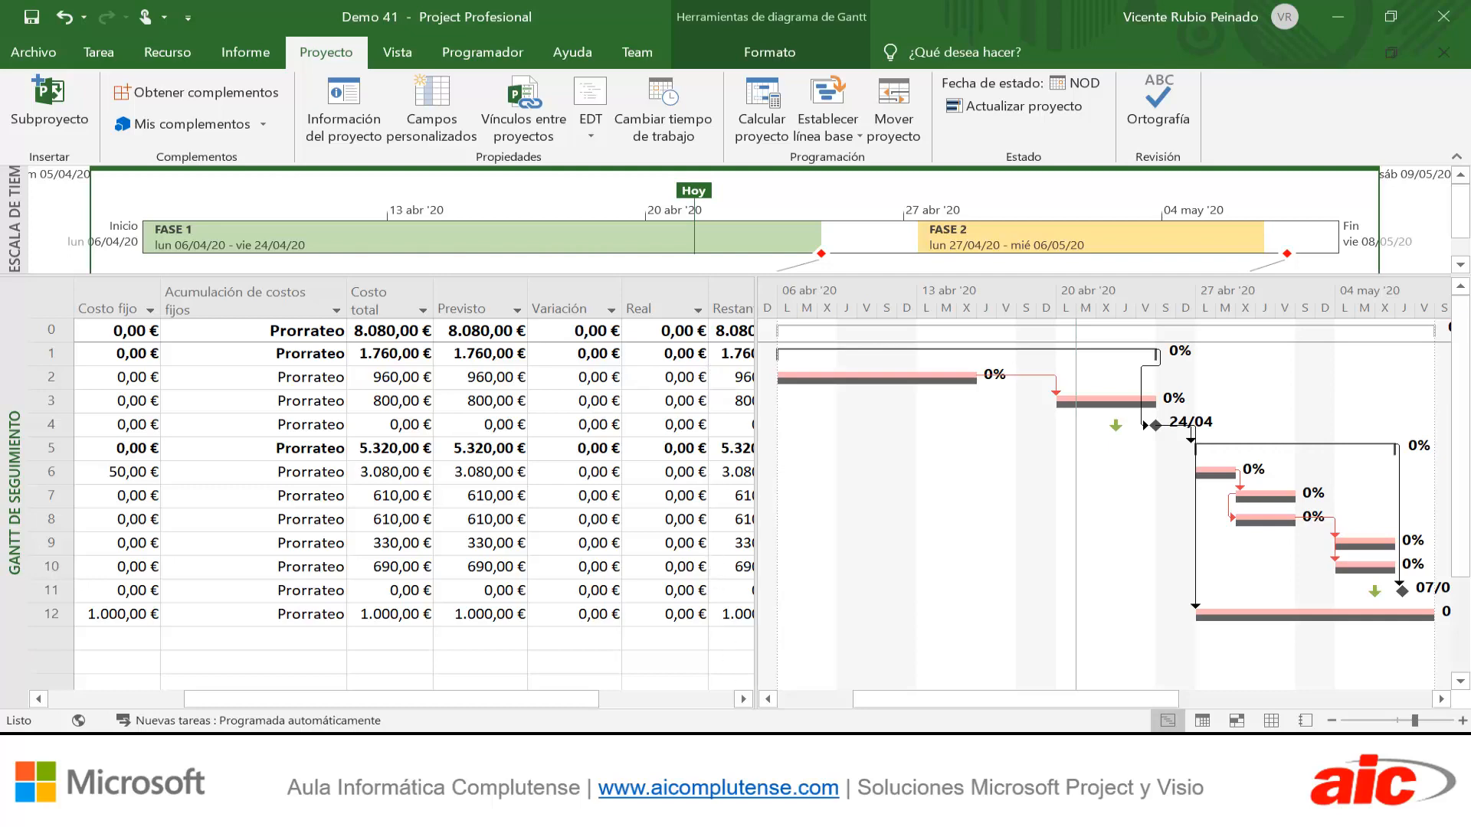
{"action": "left_click", "coordinate": [747, 702]}
{"action": "left_click_drag", "start_coordinate": [635, 702], "coordinate": [407, 703]}
Show the Variación table and compare the scheduled and baseline dates through the start and finish variance columns
{"action": "right_click", "coordinate": [58, 295]}
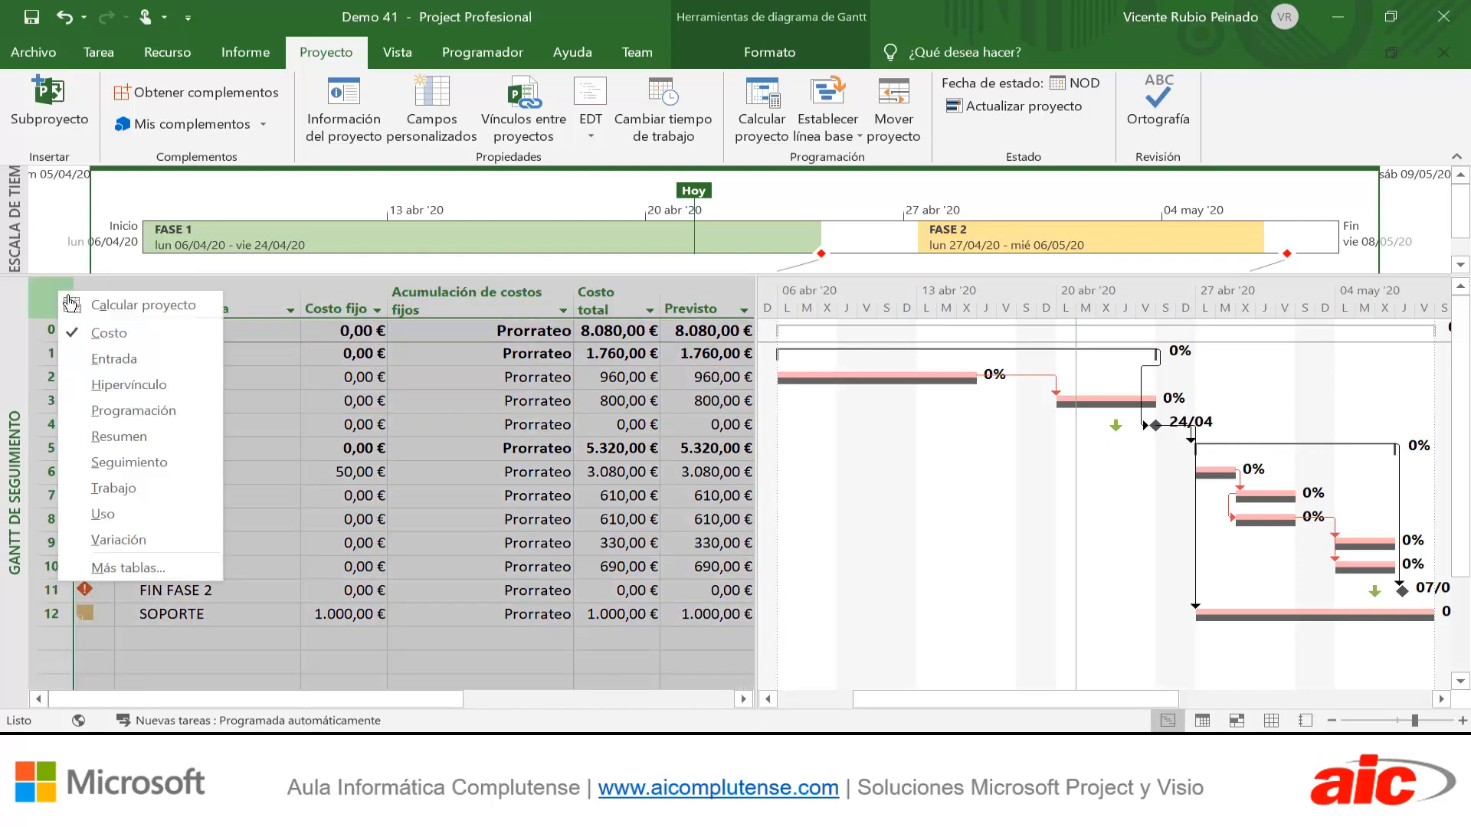
{"action": "left_click", "coordinate": [144, 546]}
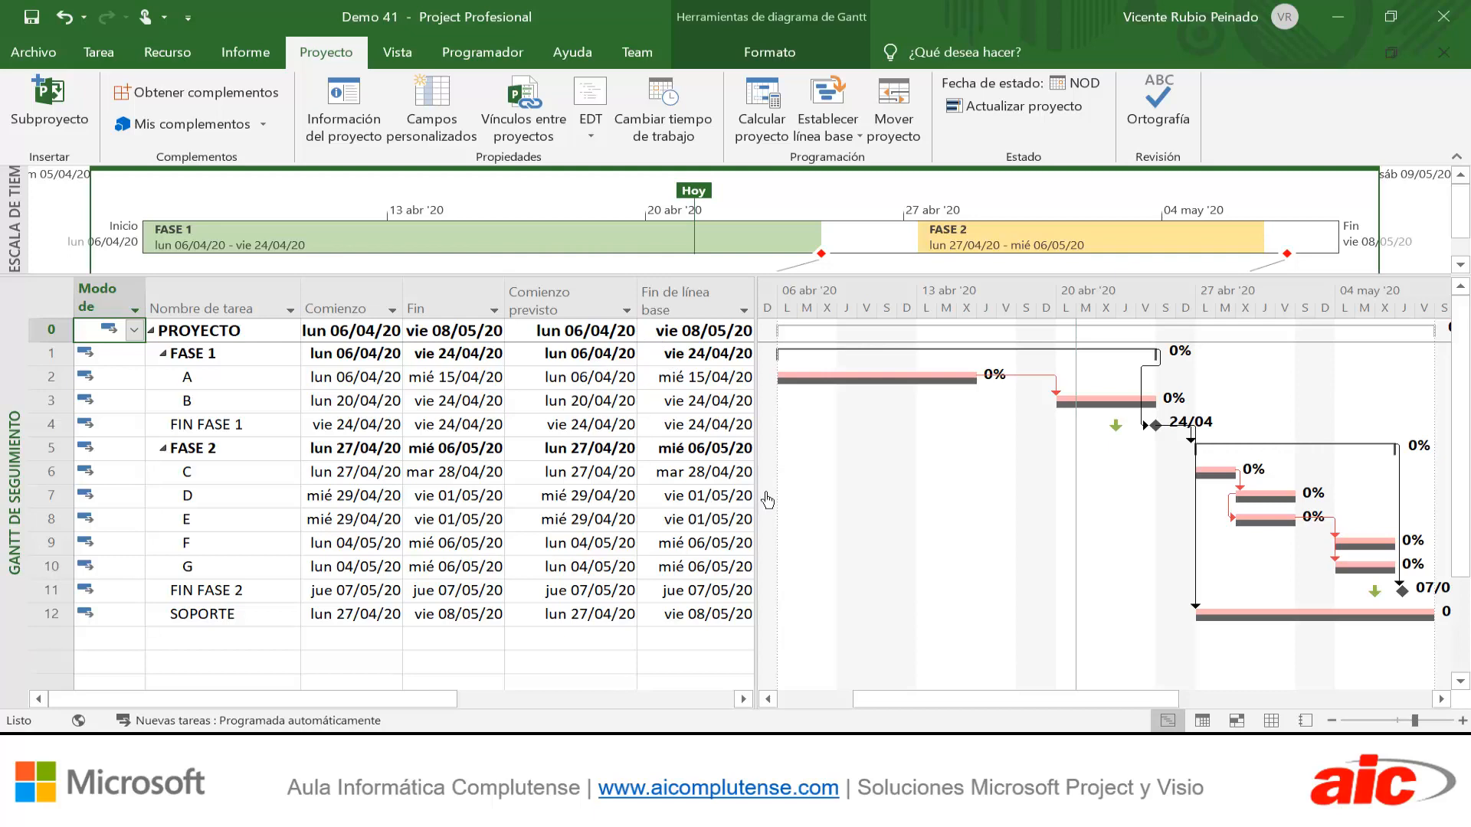
{"action": "left_click_drag", "start_coordinate": [767, 500], "coordinate": [1171, 537]}
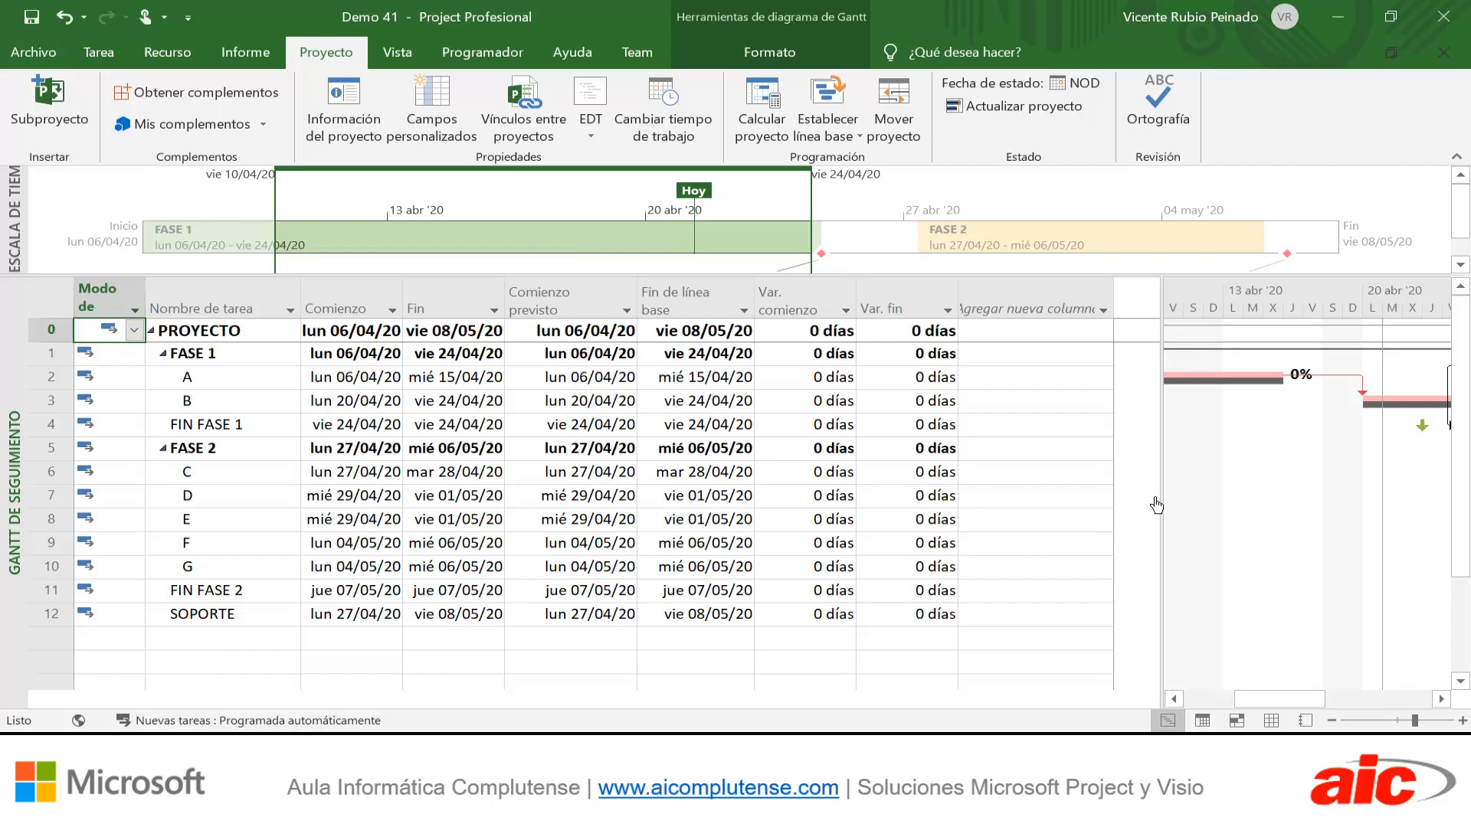
{"action": "left_click_drag", "start_coordinate": [1174, 500], "coordinate": [644, 513]}
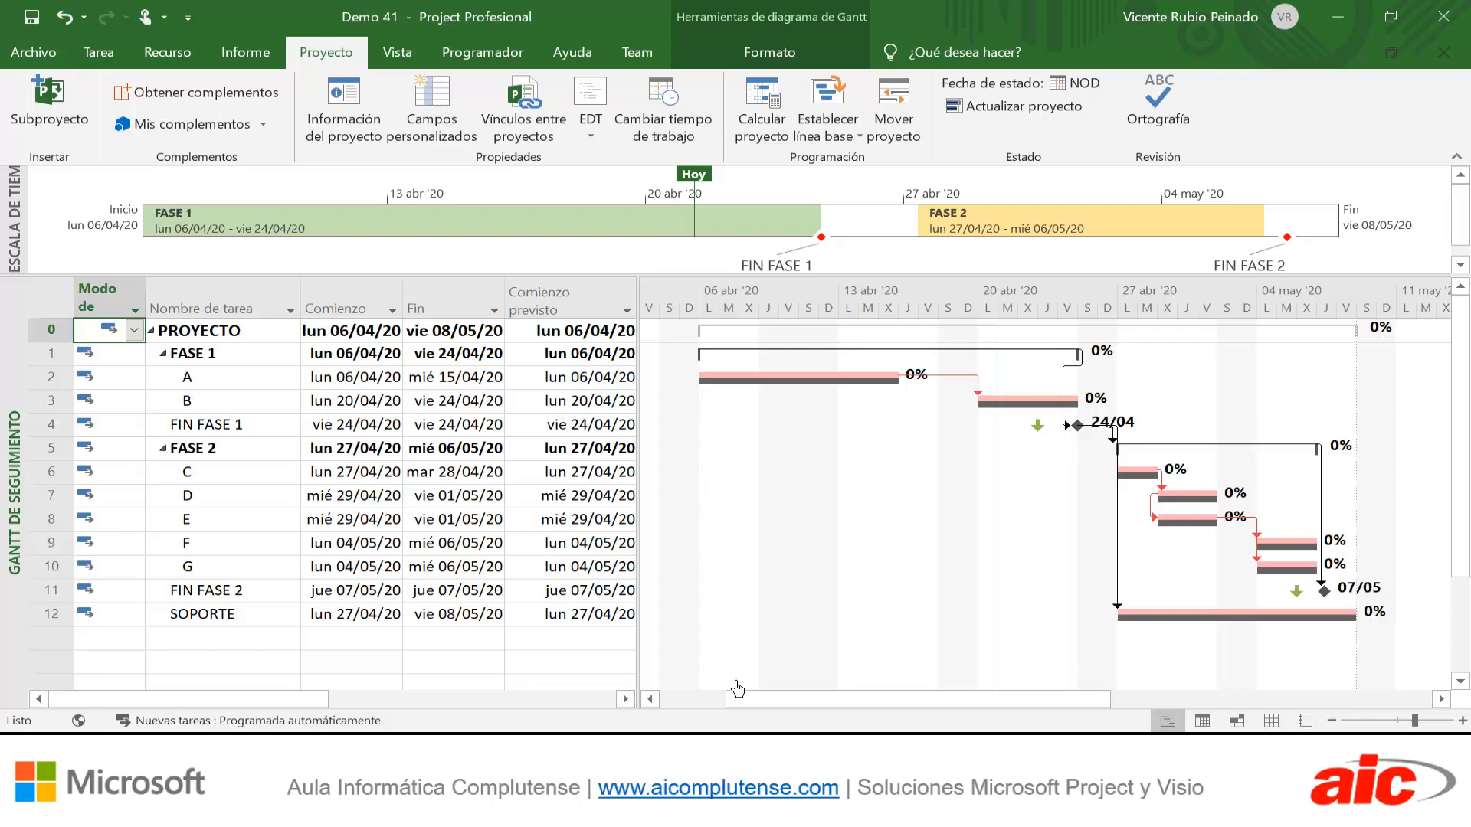
Check the project statistics again to compare the current values with the saved baseline
{"action": "left_click", "coordinate": [344, 103]}
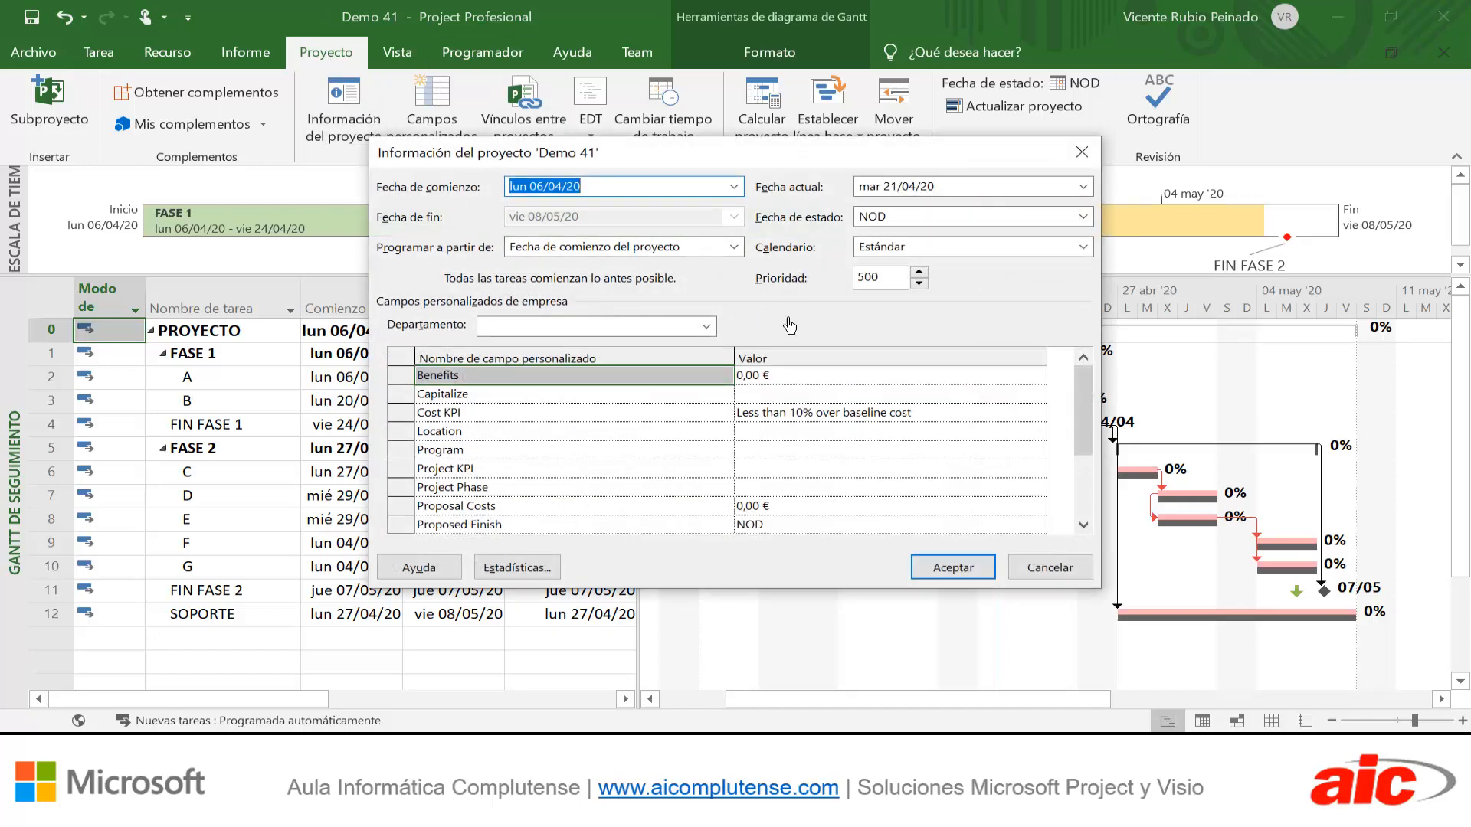
{"action": "left_click", "coordinate": [524, 570]}
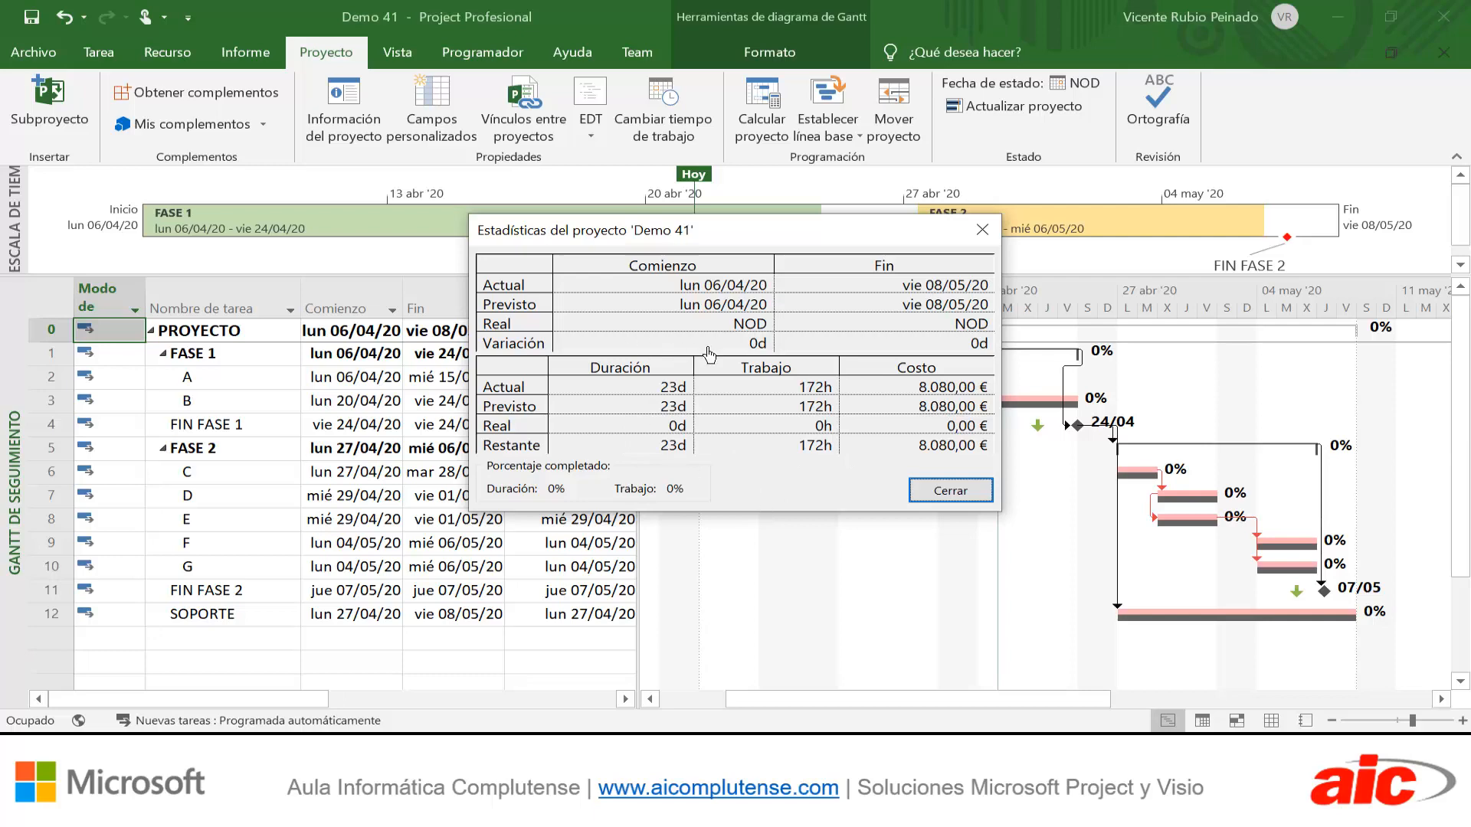
{"action": "left_click", "coordinate": [948, 495]}
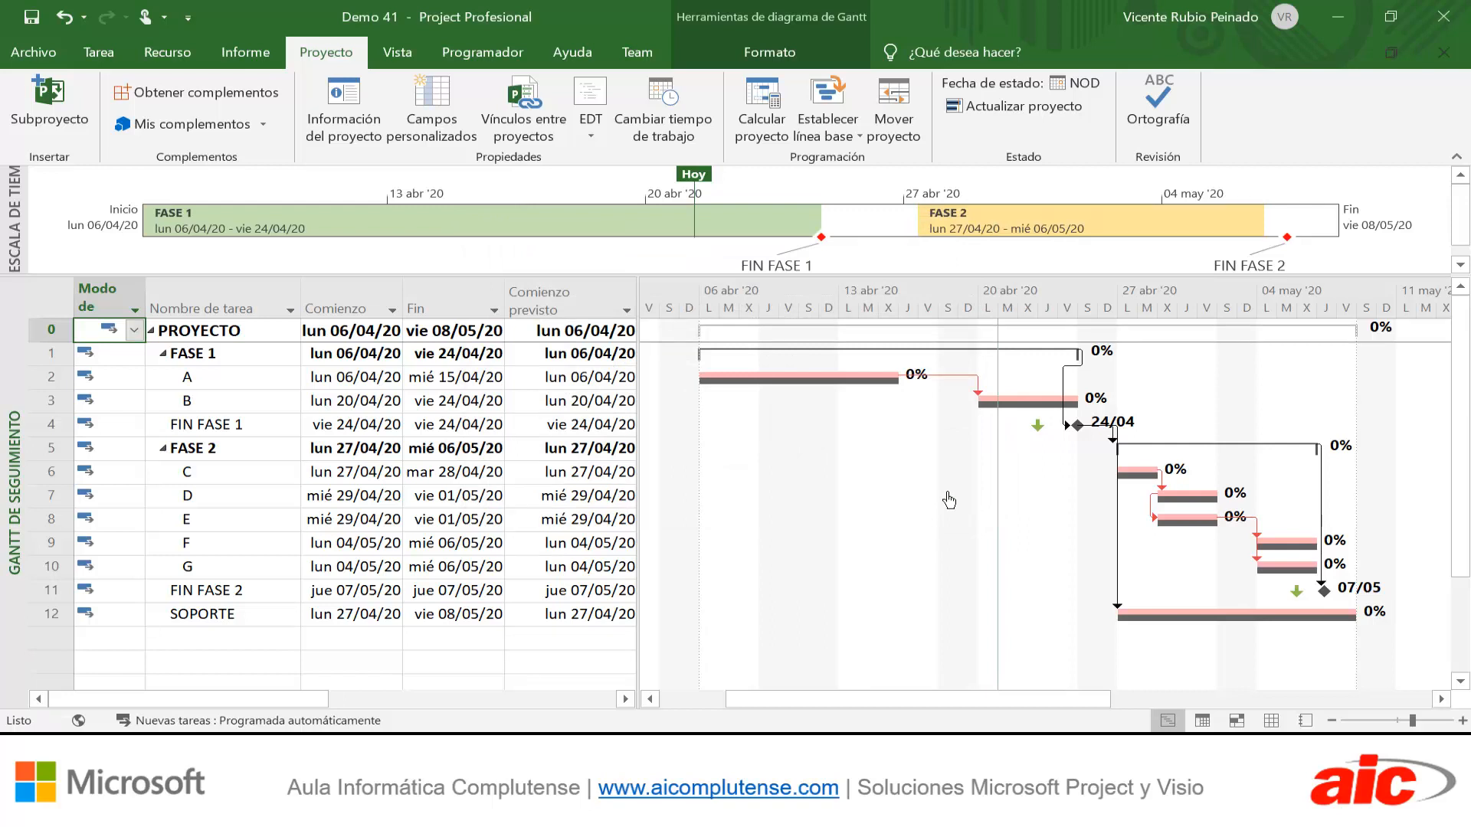
Return to the Entrada table and set task A's duration to 8 days
{"action": "right_click", "coordinate": [60, 308]}
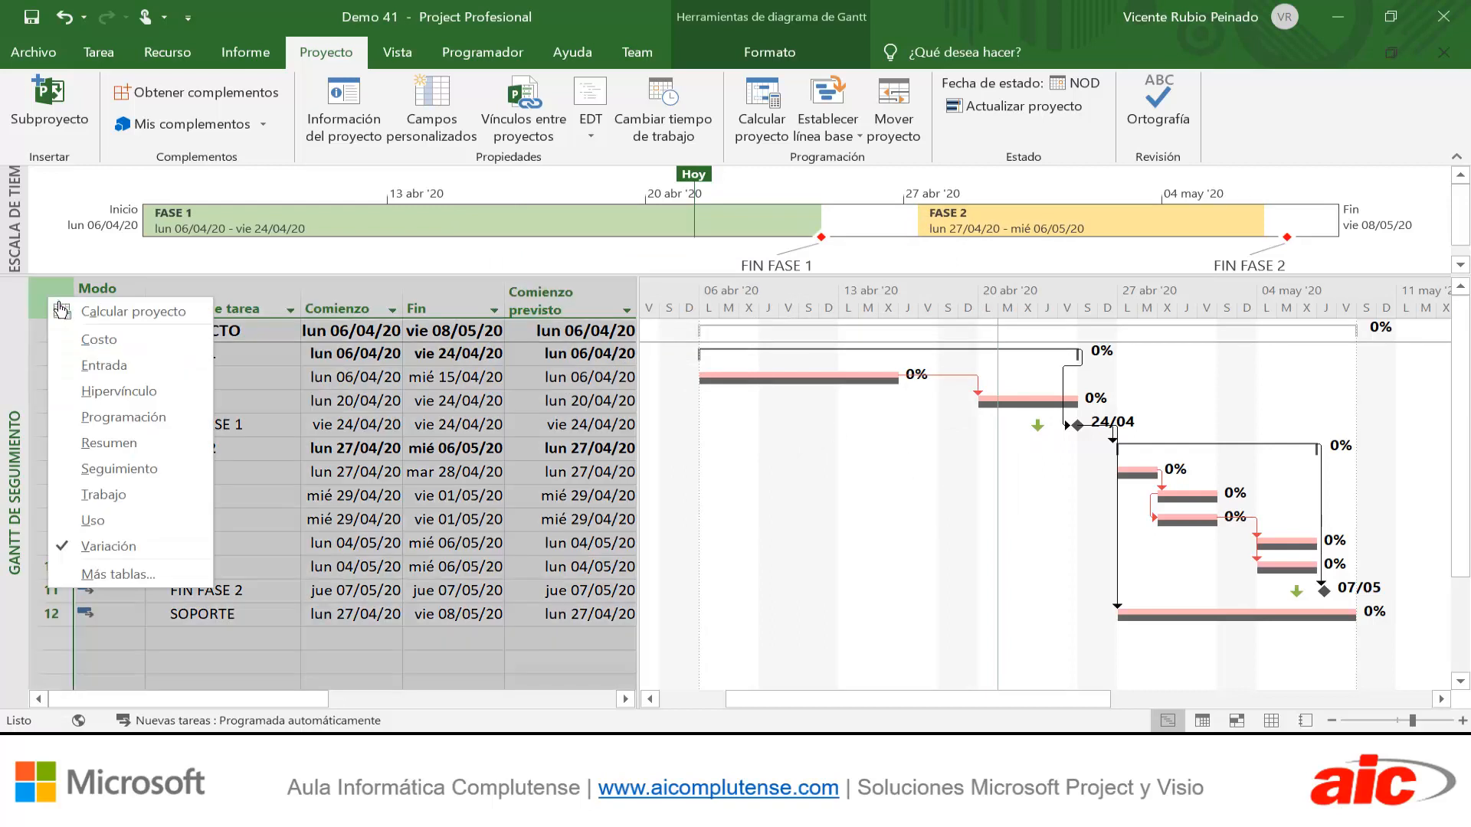
{"action": "left_click", "coordinate": [106, 365]}
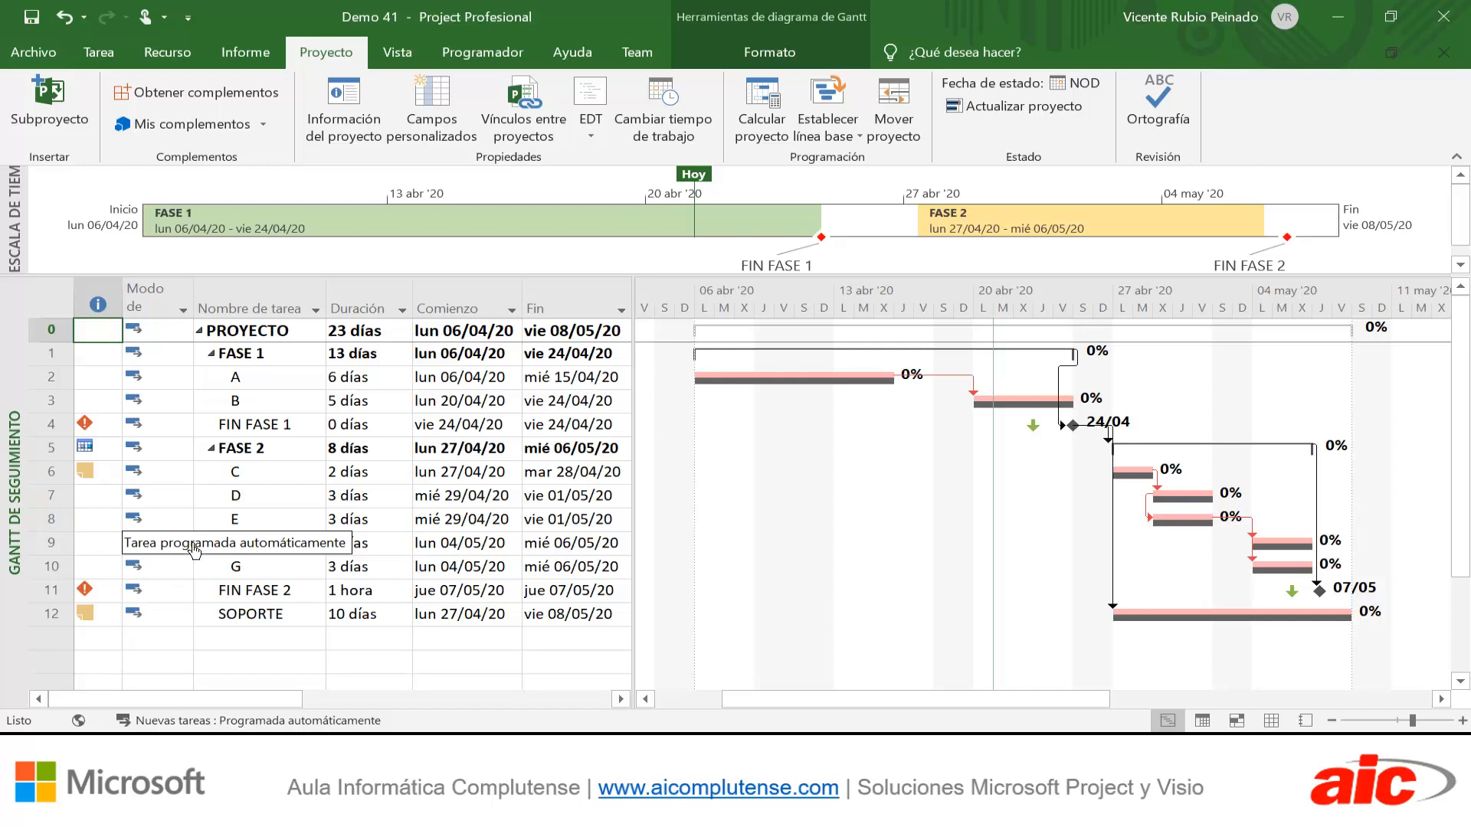
{"action": "left_click", "coordinate": [384, 387]}
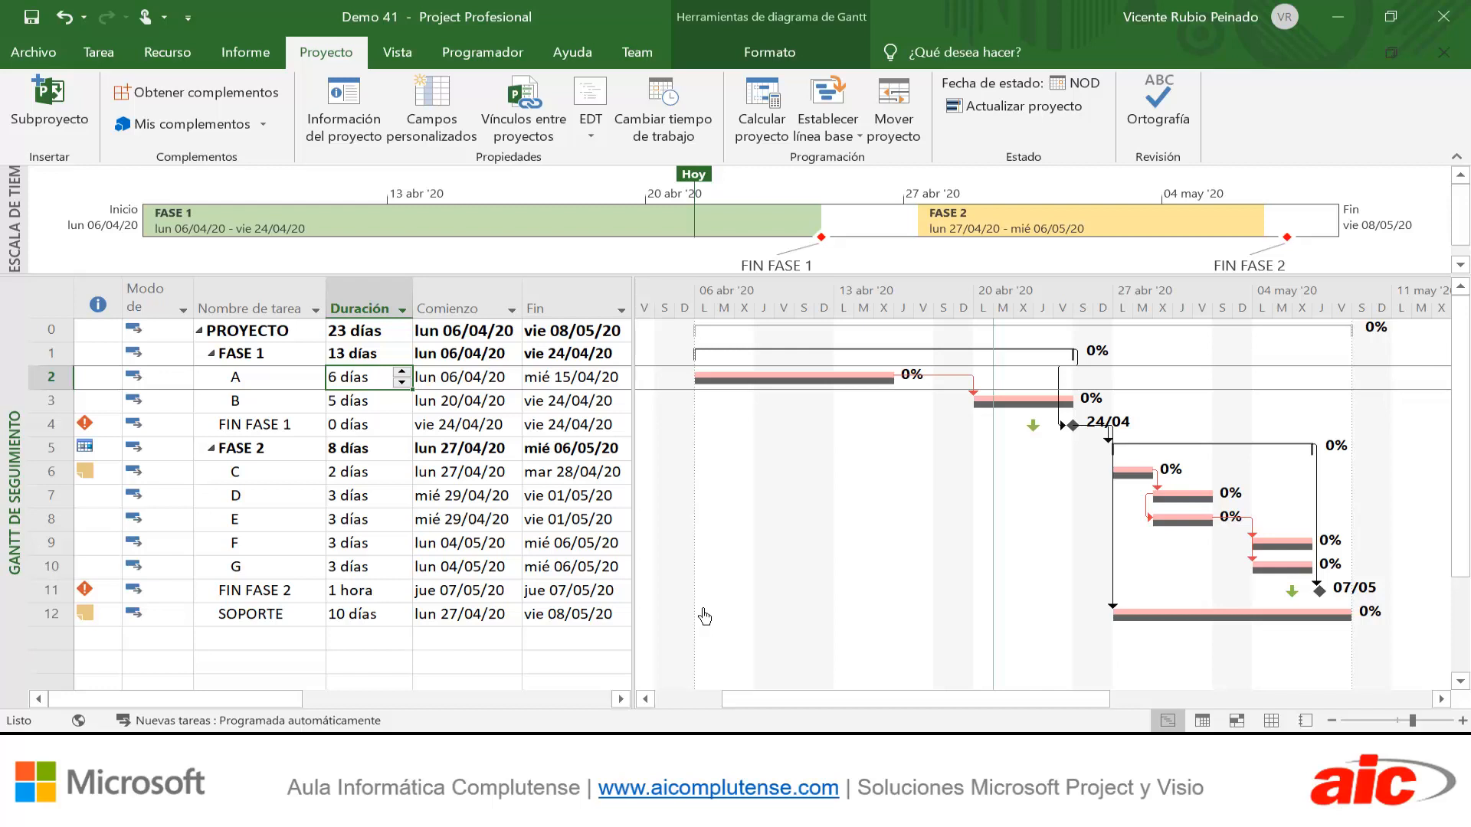
{"action": "type", "text": "8"}
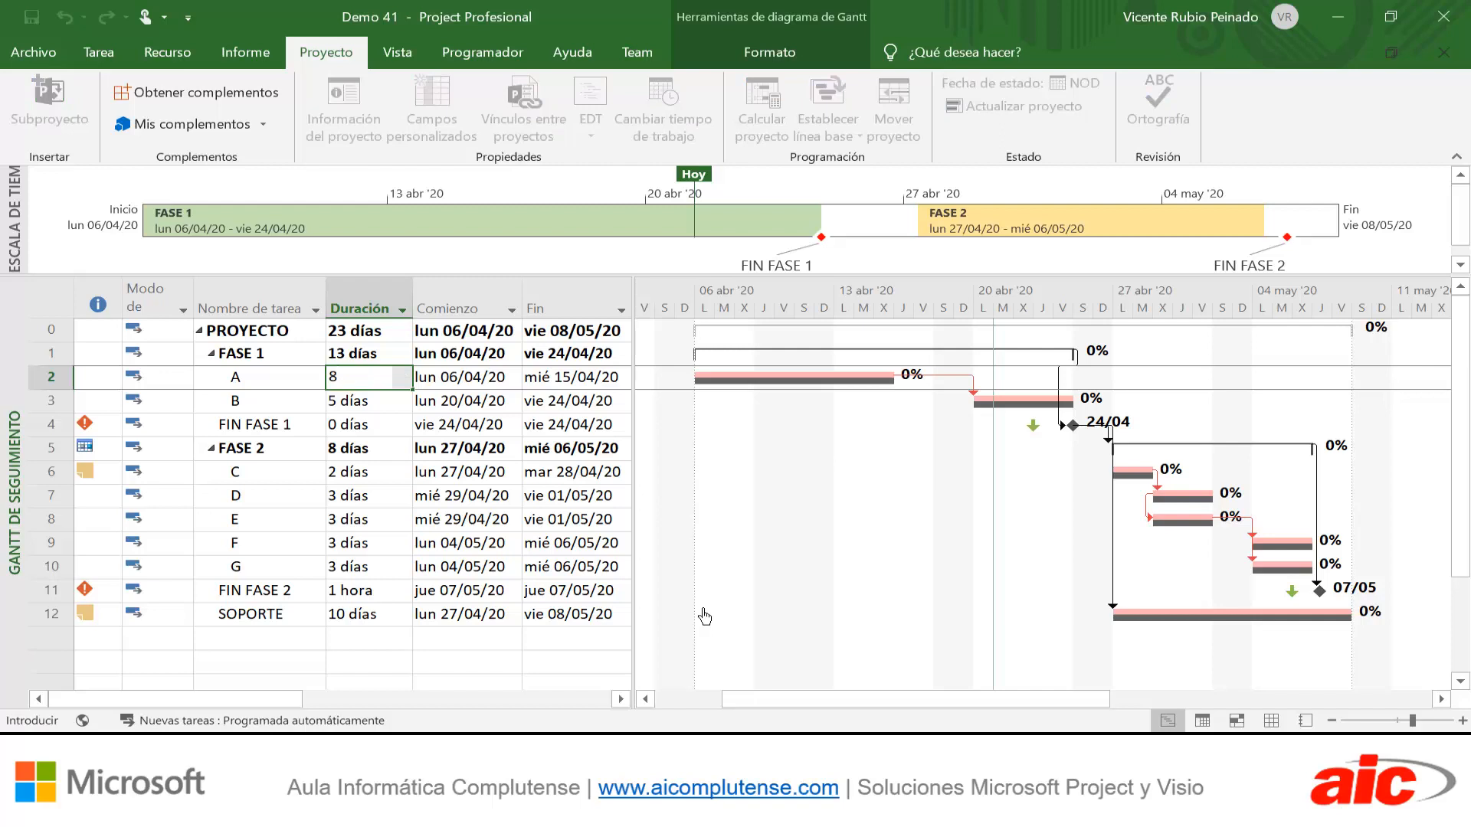
{"action": "key", "text": "Return"}
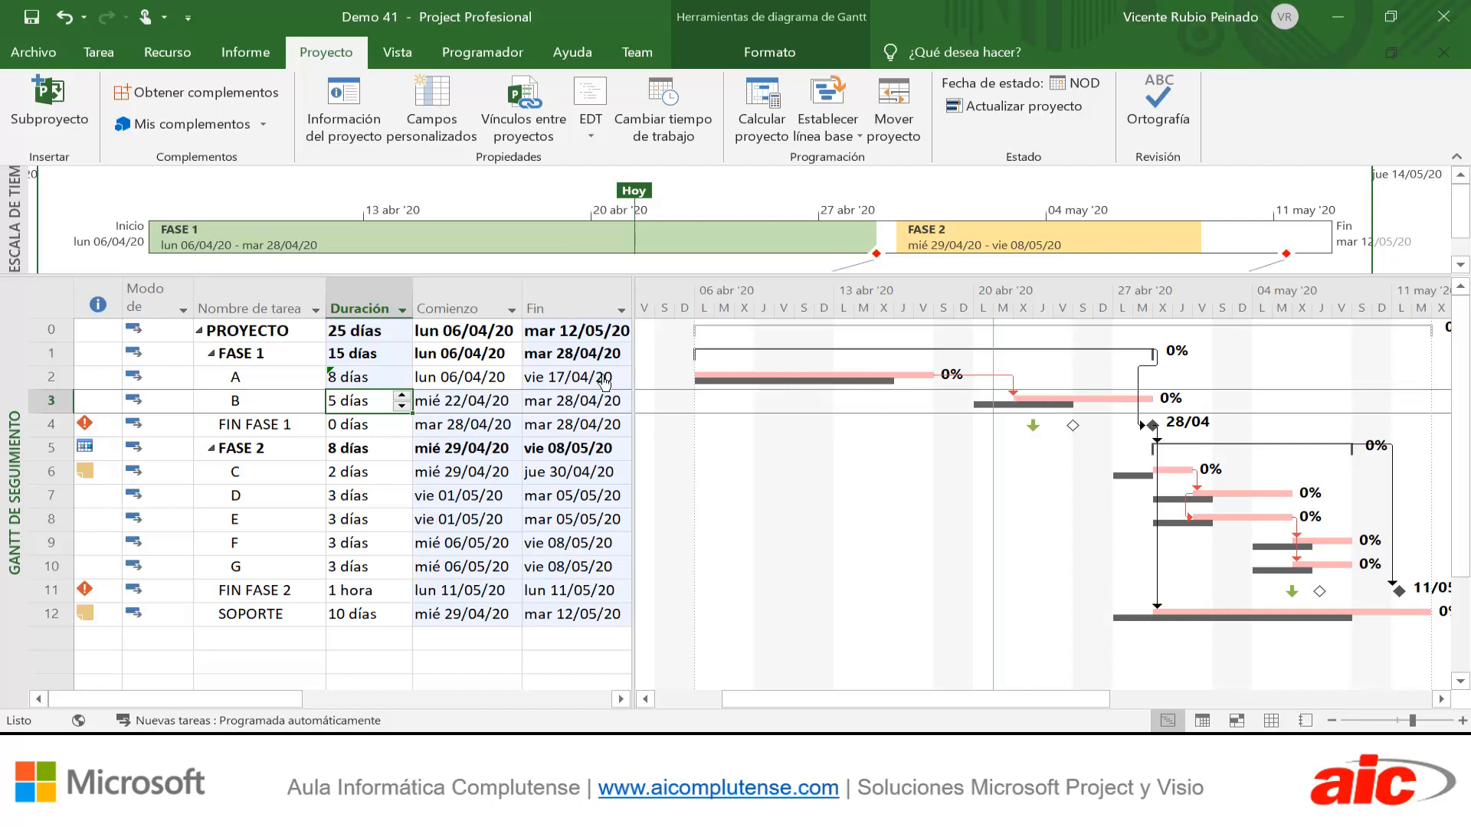
Show the Trabajo table and compare task A's scheduled work, baseline work and variance
{"action": "mouse_move", "coordinate": [415, 383]}
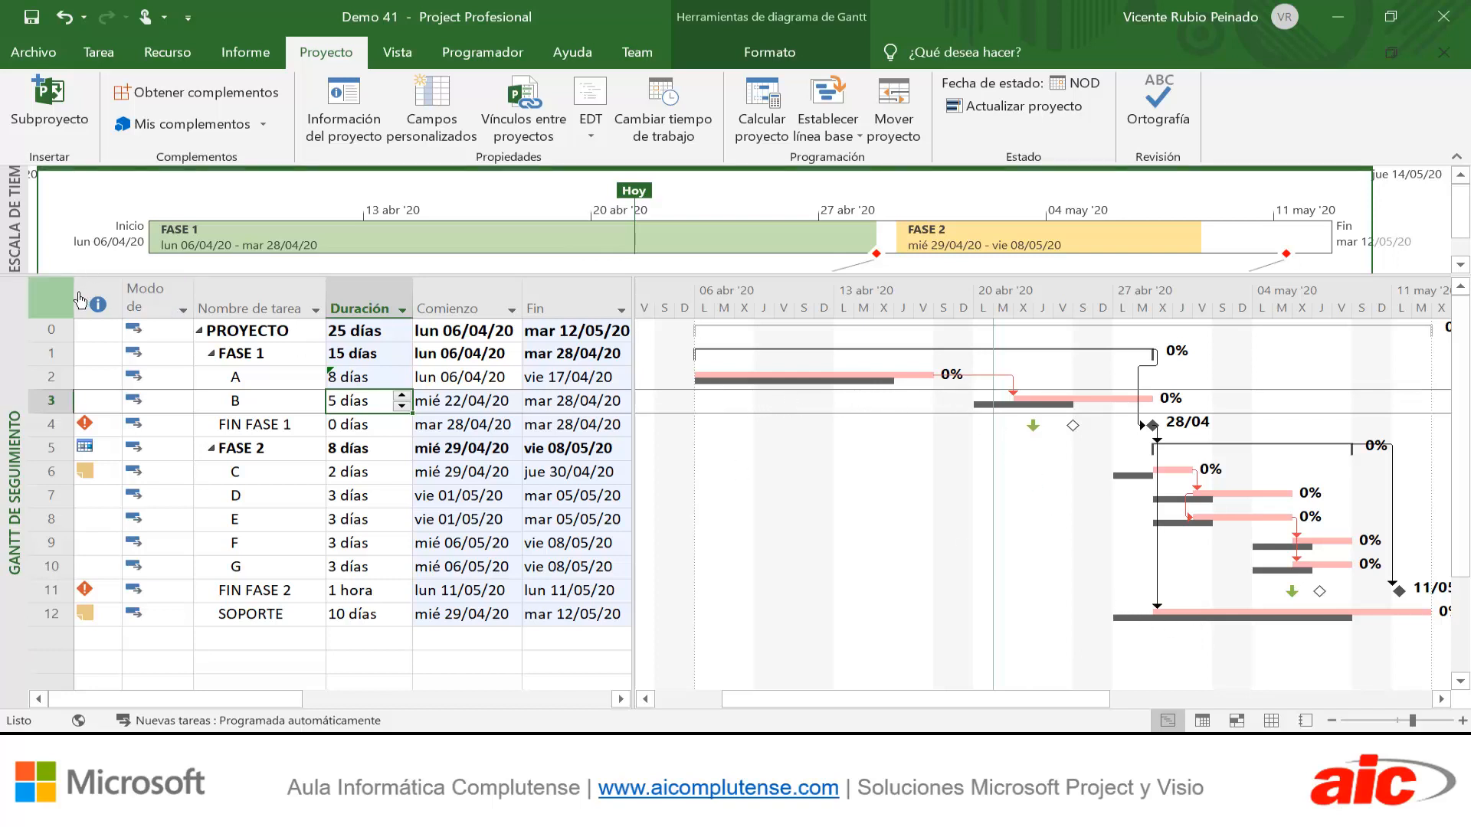
{"action": "right_click", "coordinate": [66, 303]}
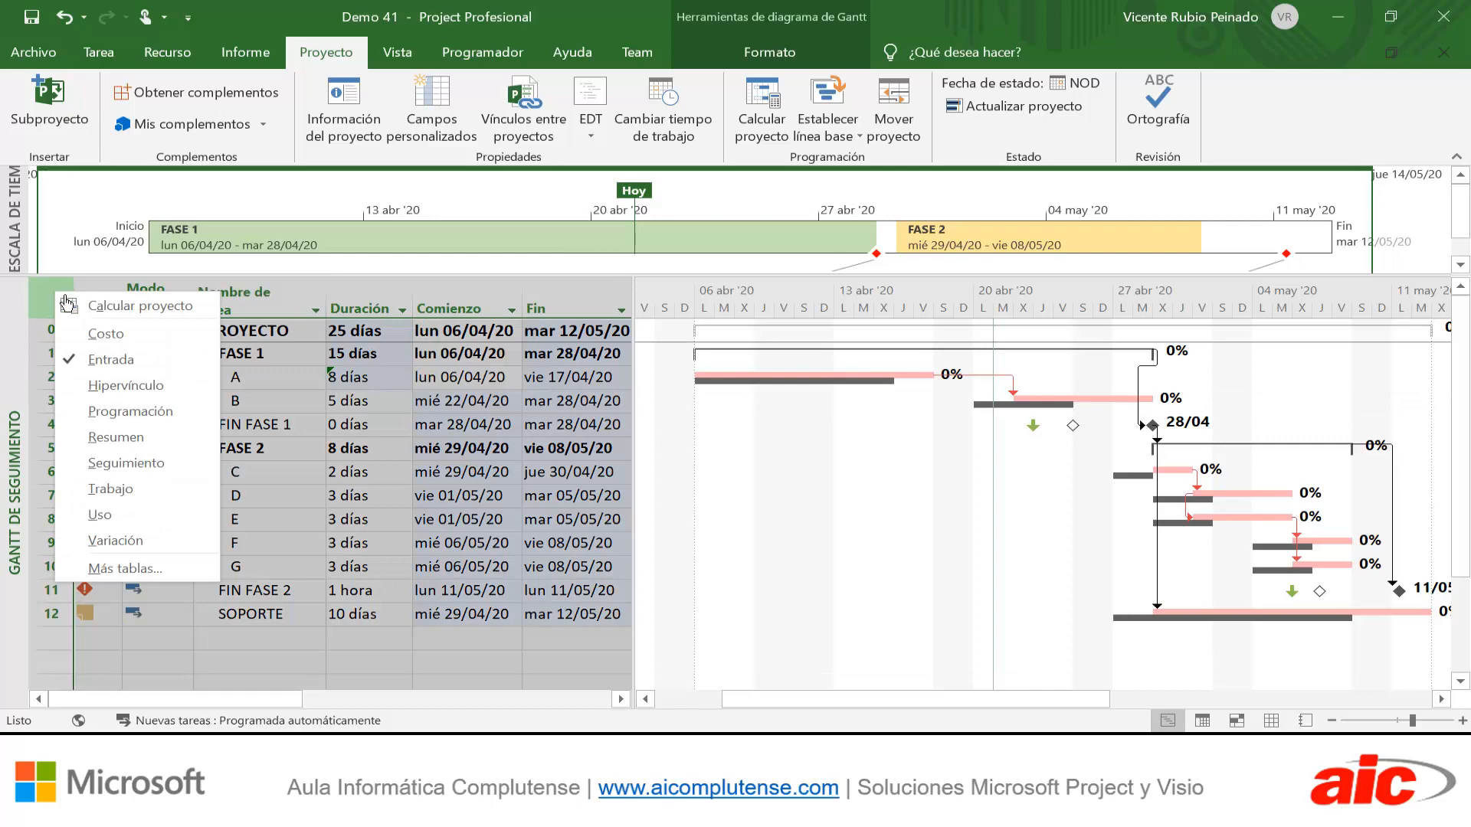
{"action": "left_click", "coordinate": [123, 490]}
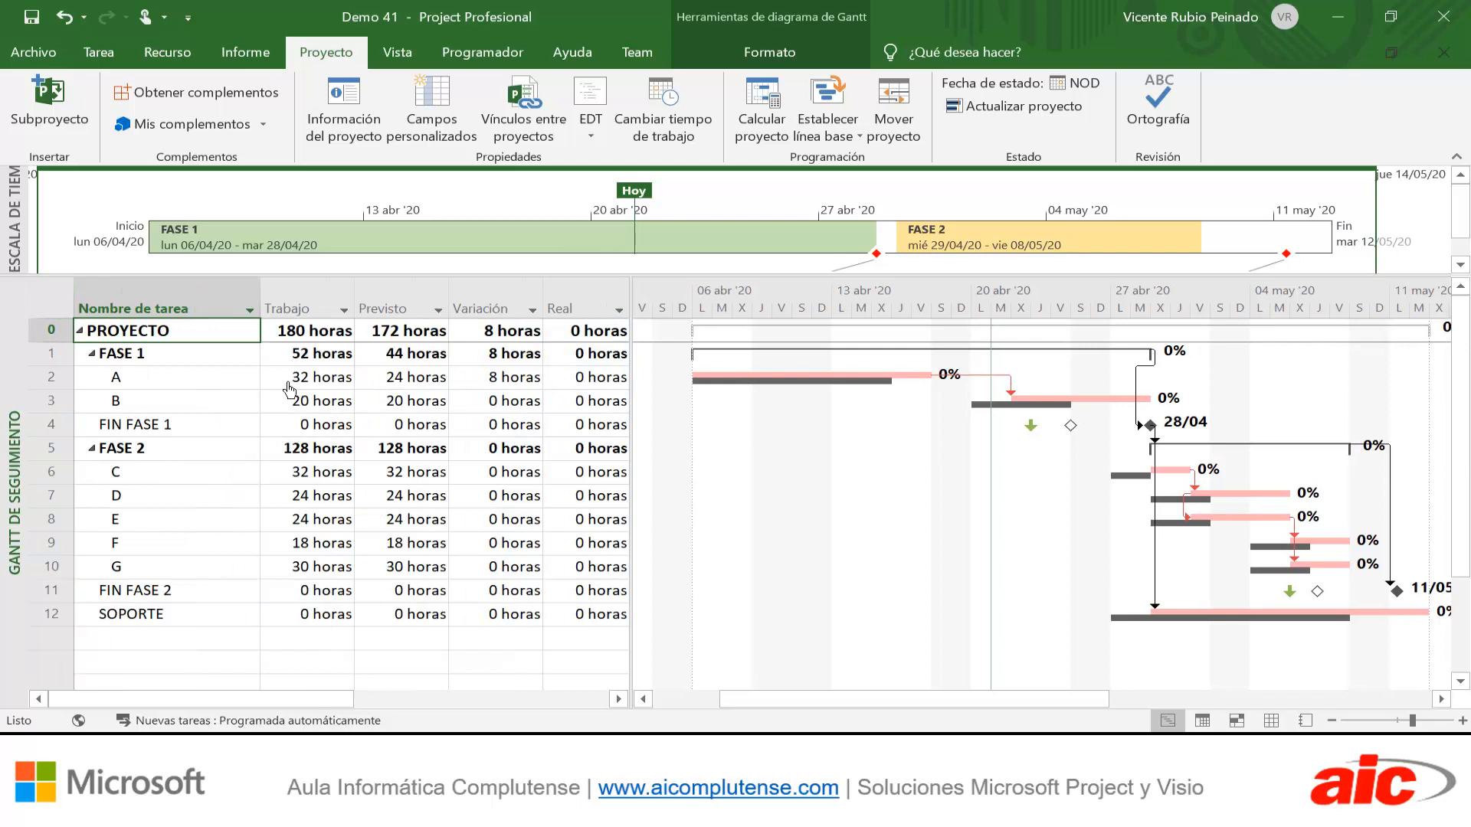
{"action": "left_click", "coordinate": [443, 386]}
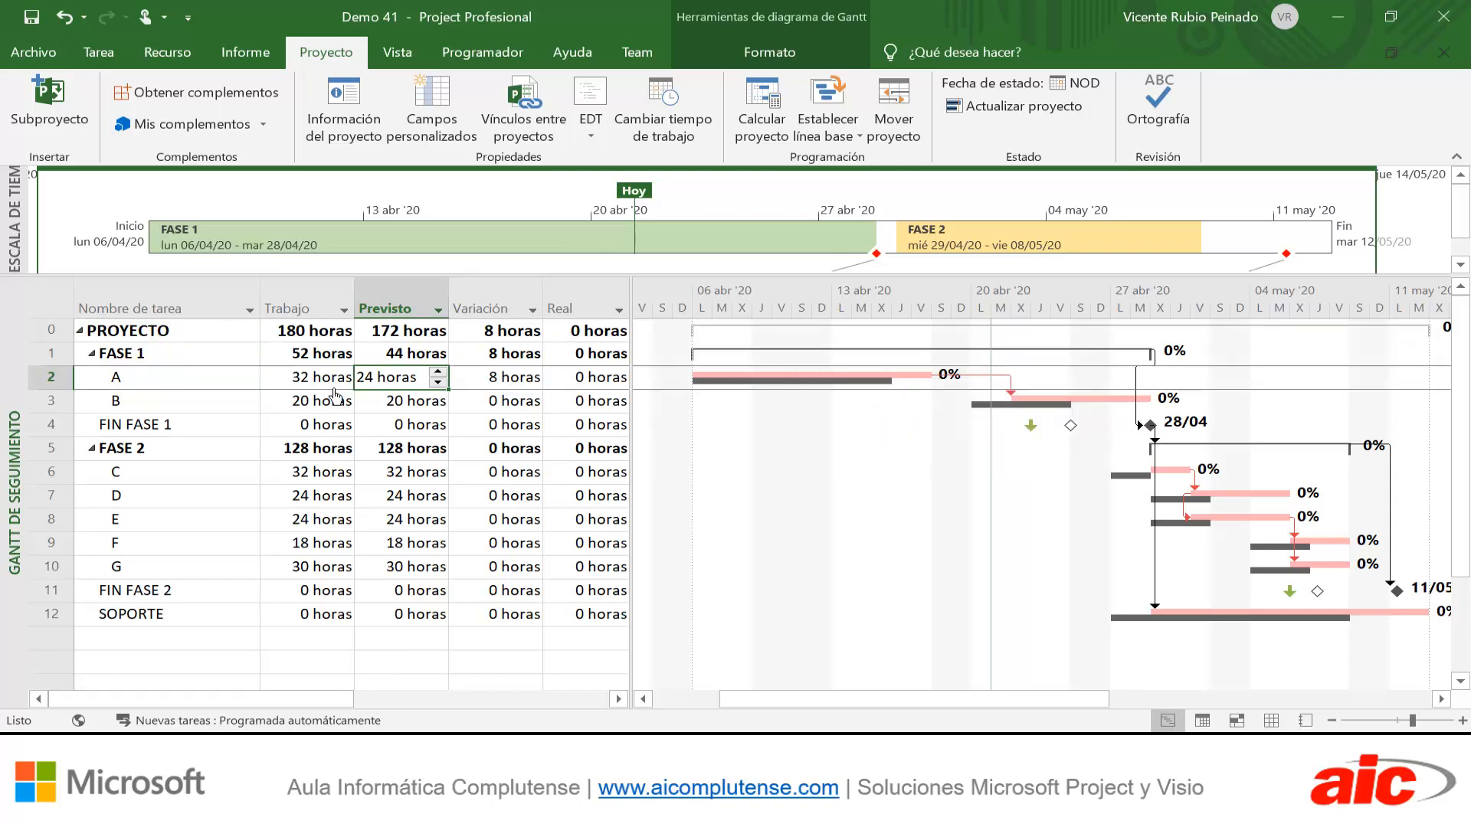
{"action": "key", "text": "Left"}
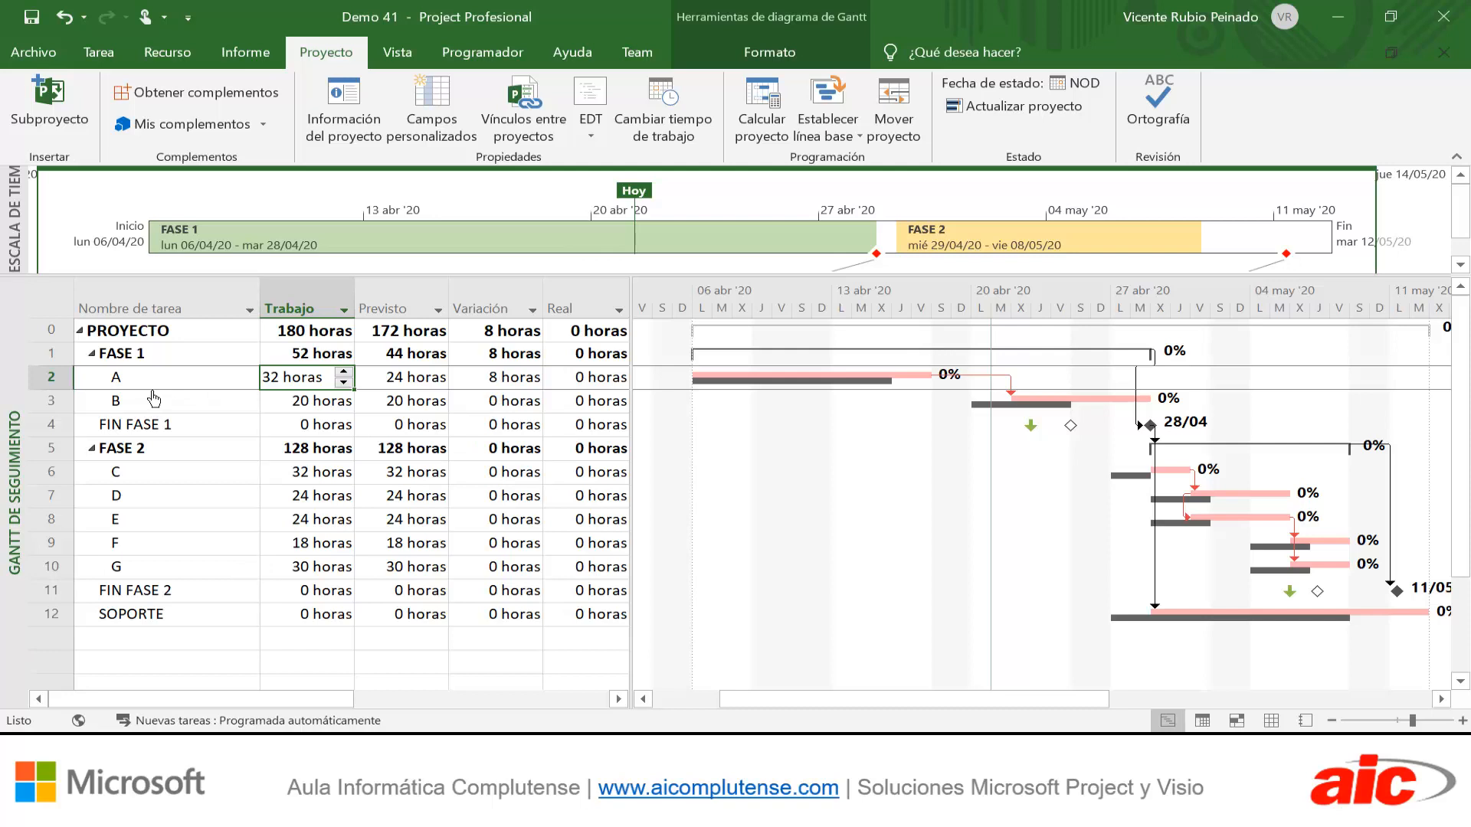
{"action": "left_click", "coordinate": [513, 383]}
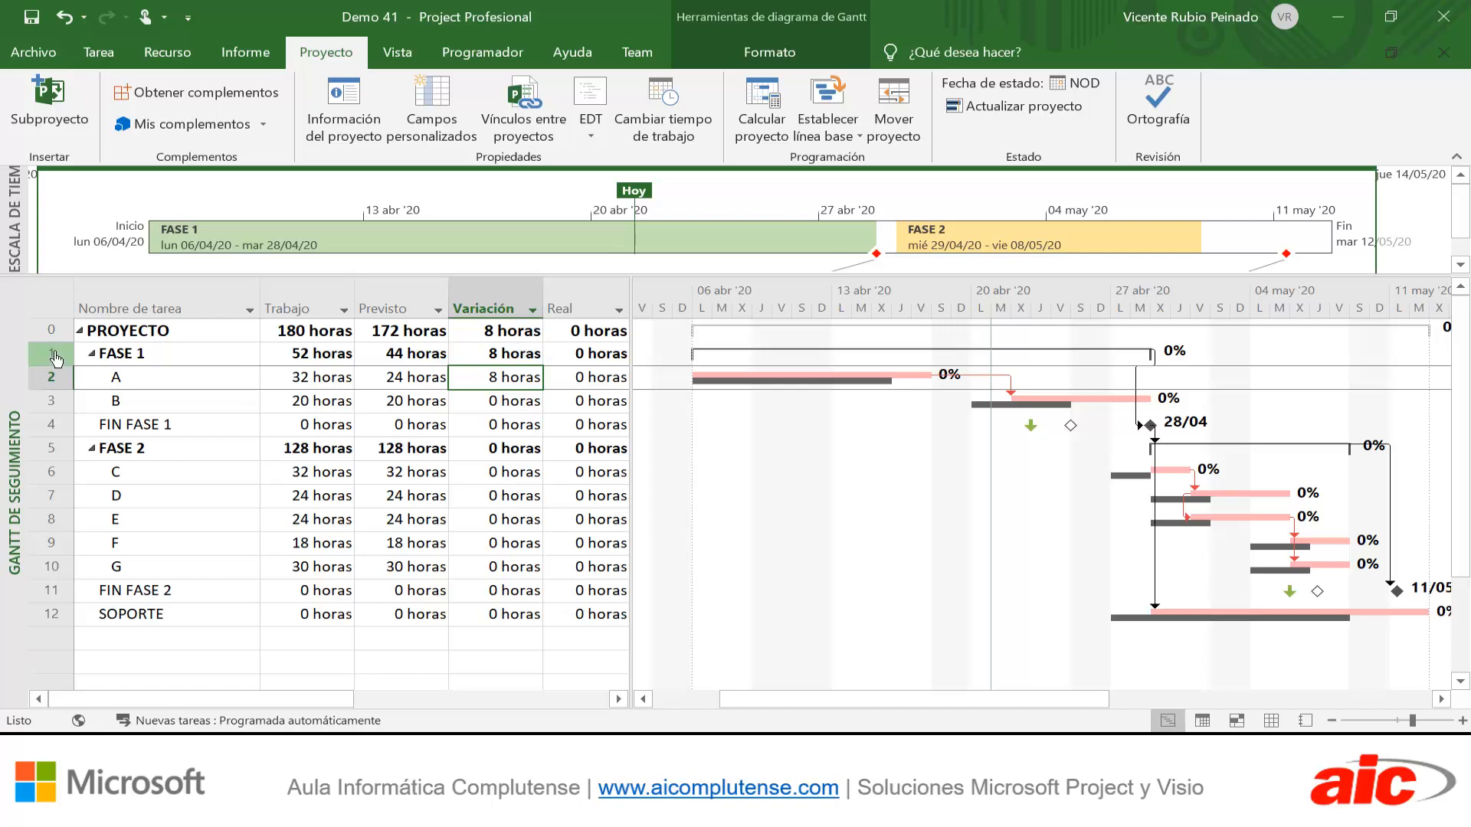
Show the Costo table, widened to include the baseline and variance columns, and examine task A's cost deviation
{"action": "right_click", "coordinate": [65, 307]}
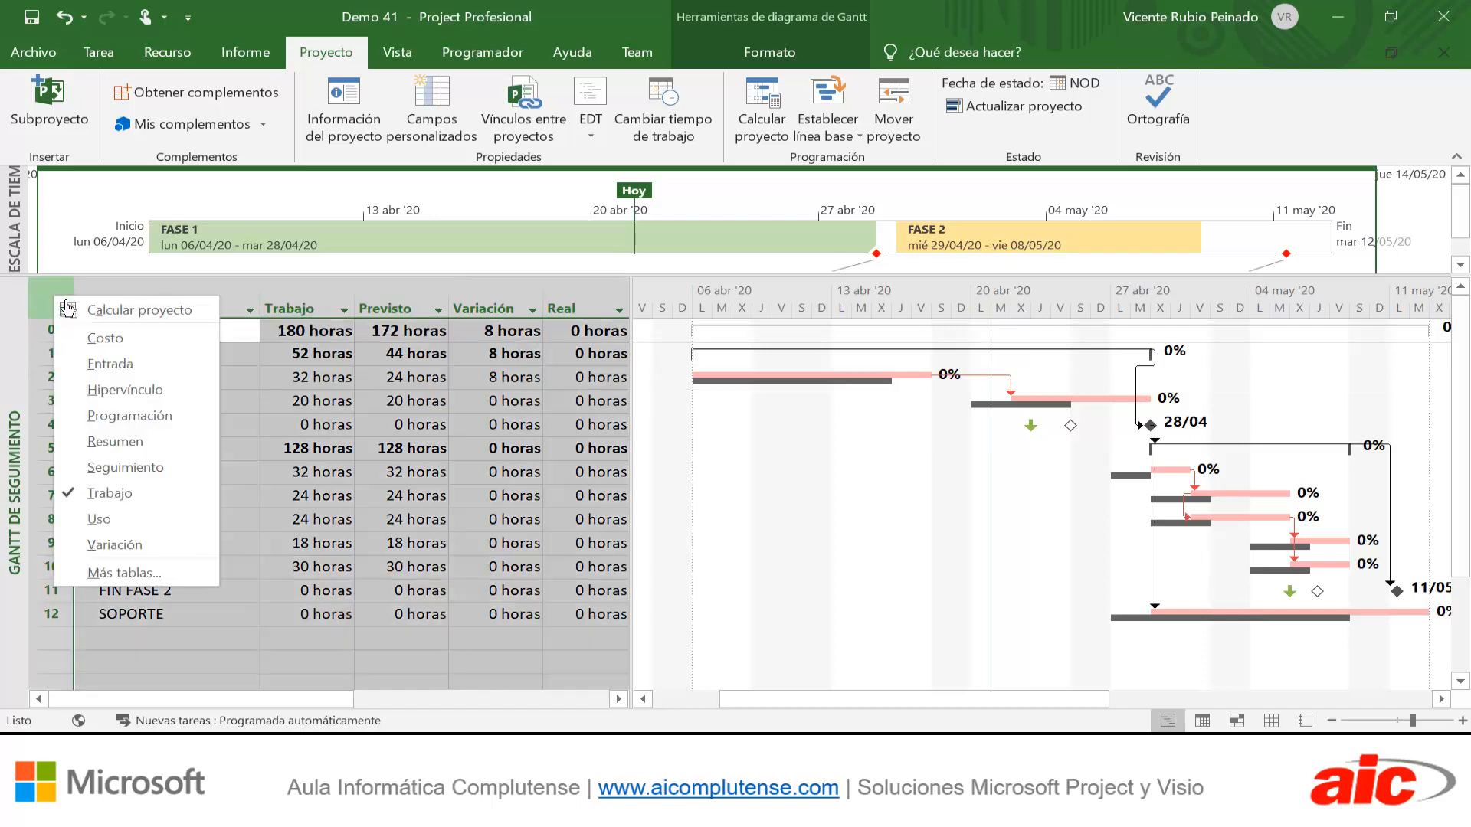
{"action": "left_click", "coordinate": [113, 335]}
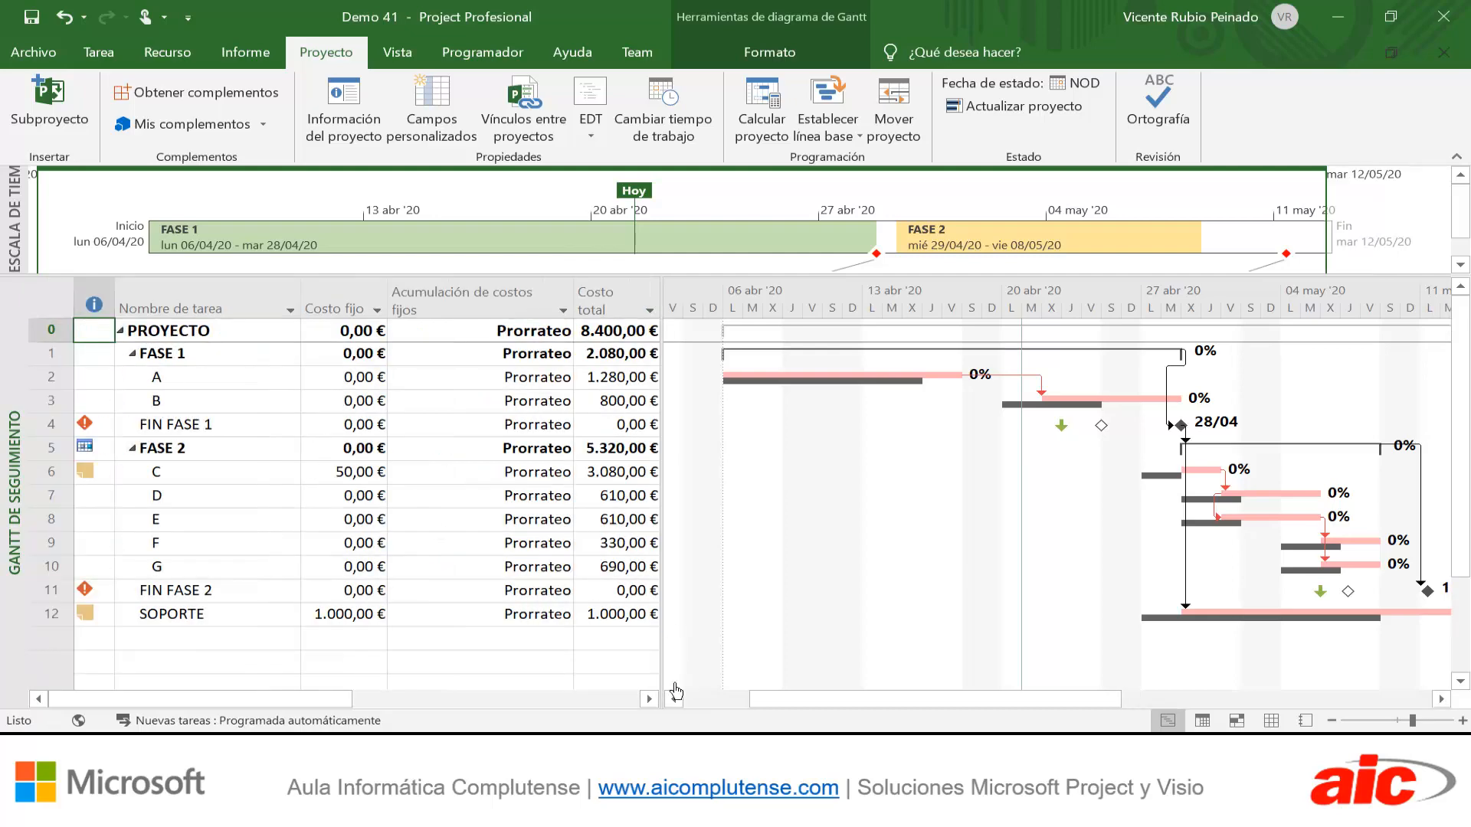
{"action": "left_click_drag", "start_coordinate": [674, 640], "coordinate": [885, 651]}
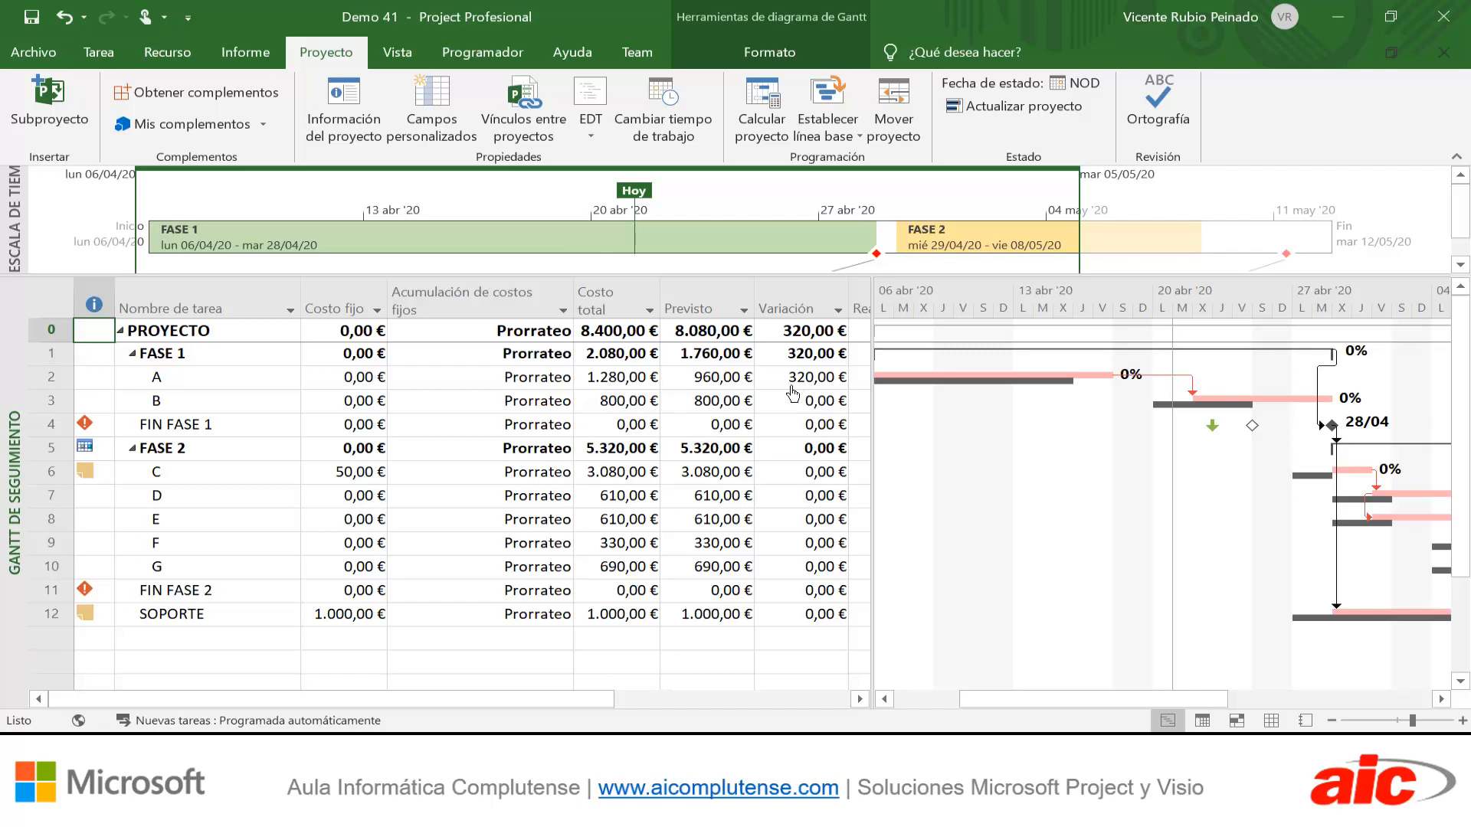
Show the Variación table and examine how task A's longer duration shifts the start and finish dates against the baseline
{"action": "right_click", "coordinate": [51, 308]}
{"action": "left_click", "coordinate": [100, 546]}
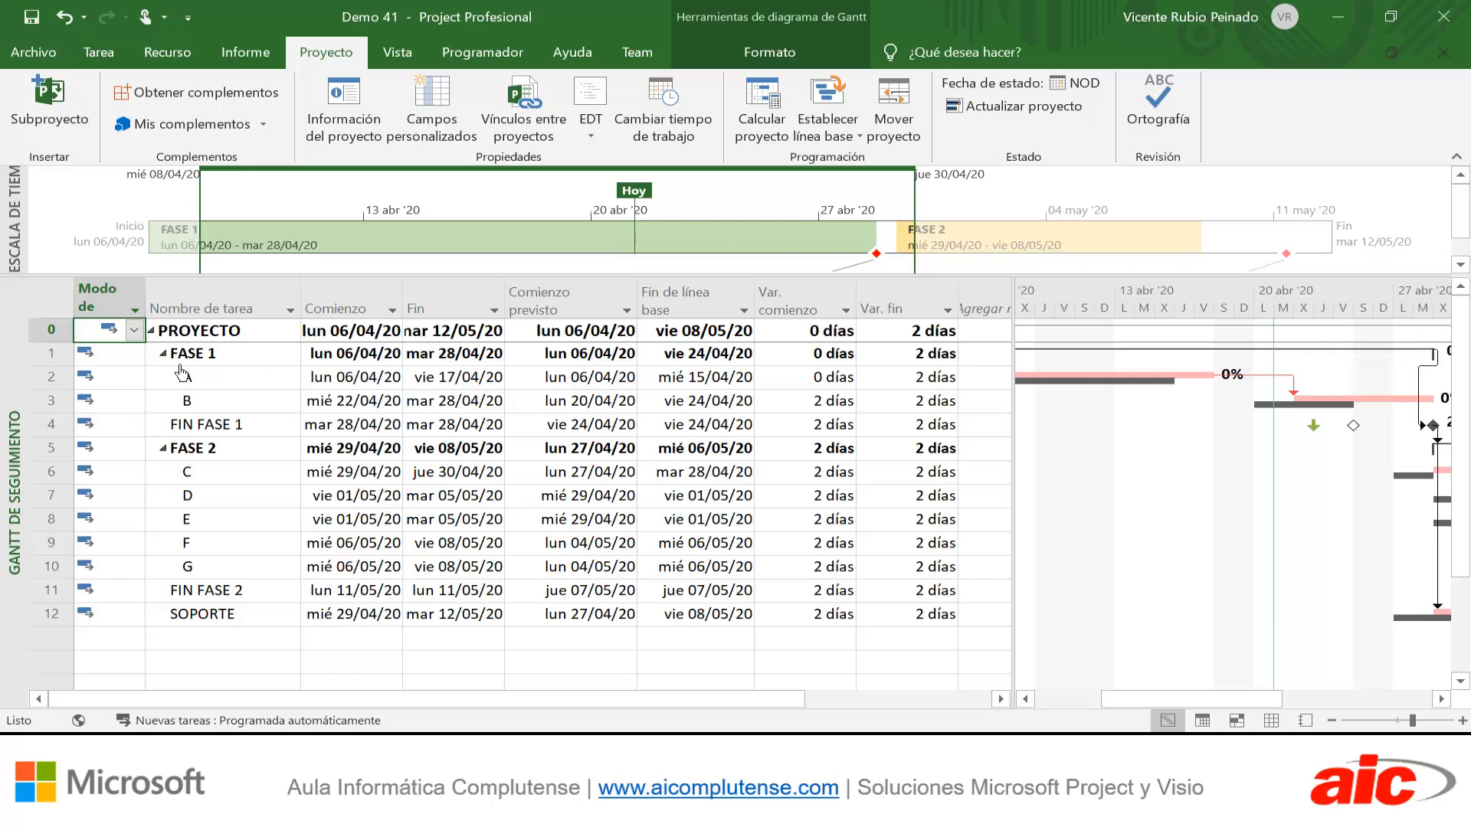
{"action": "left_click", "coordinate": [242, 386]}
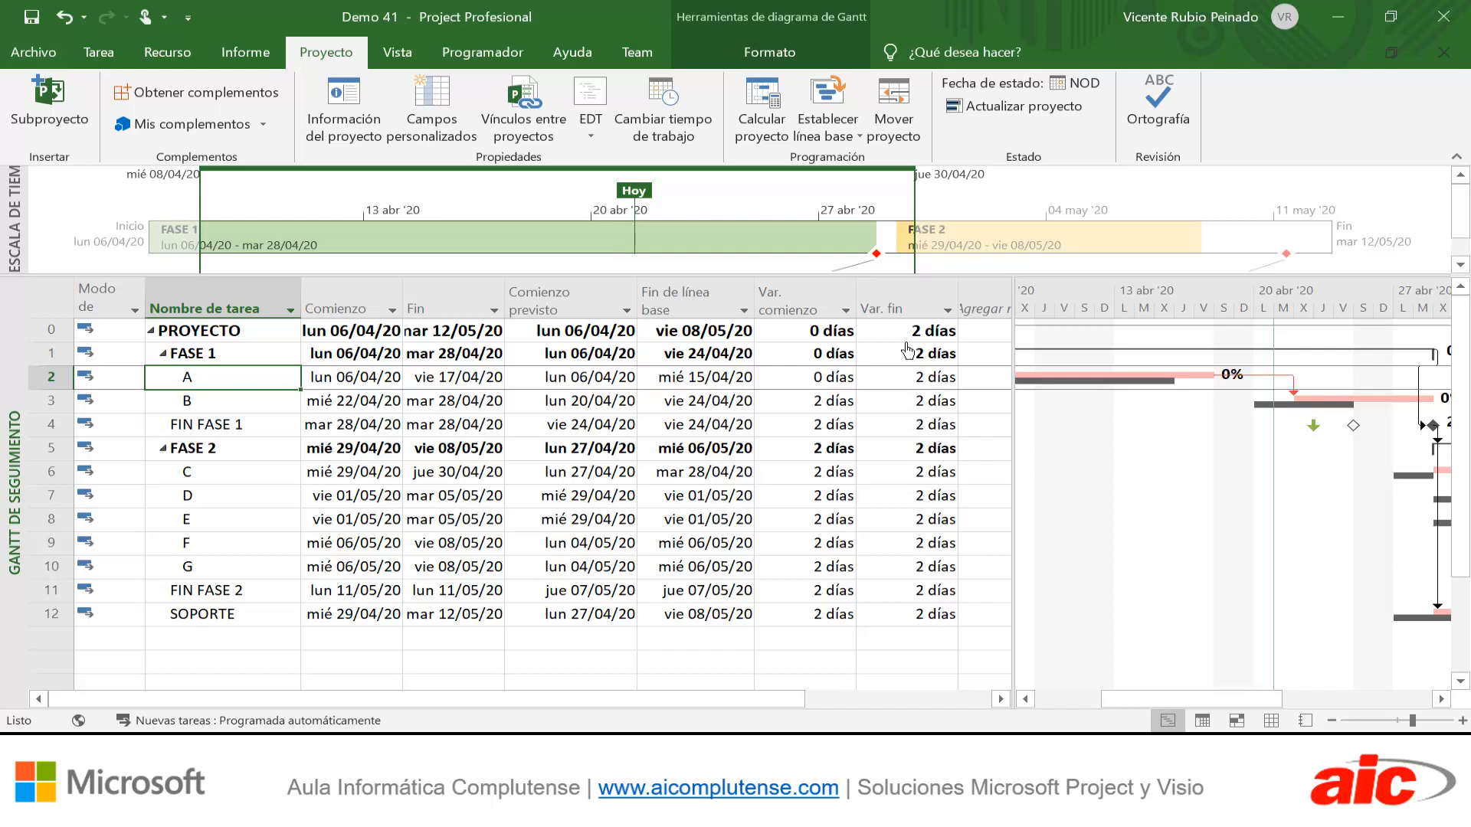
{"action": "left_click_drag", "start_coordinate": [1015, 473], "coordinate": [655, 521]}
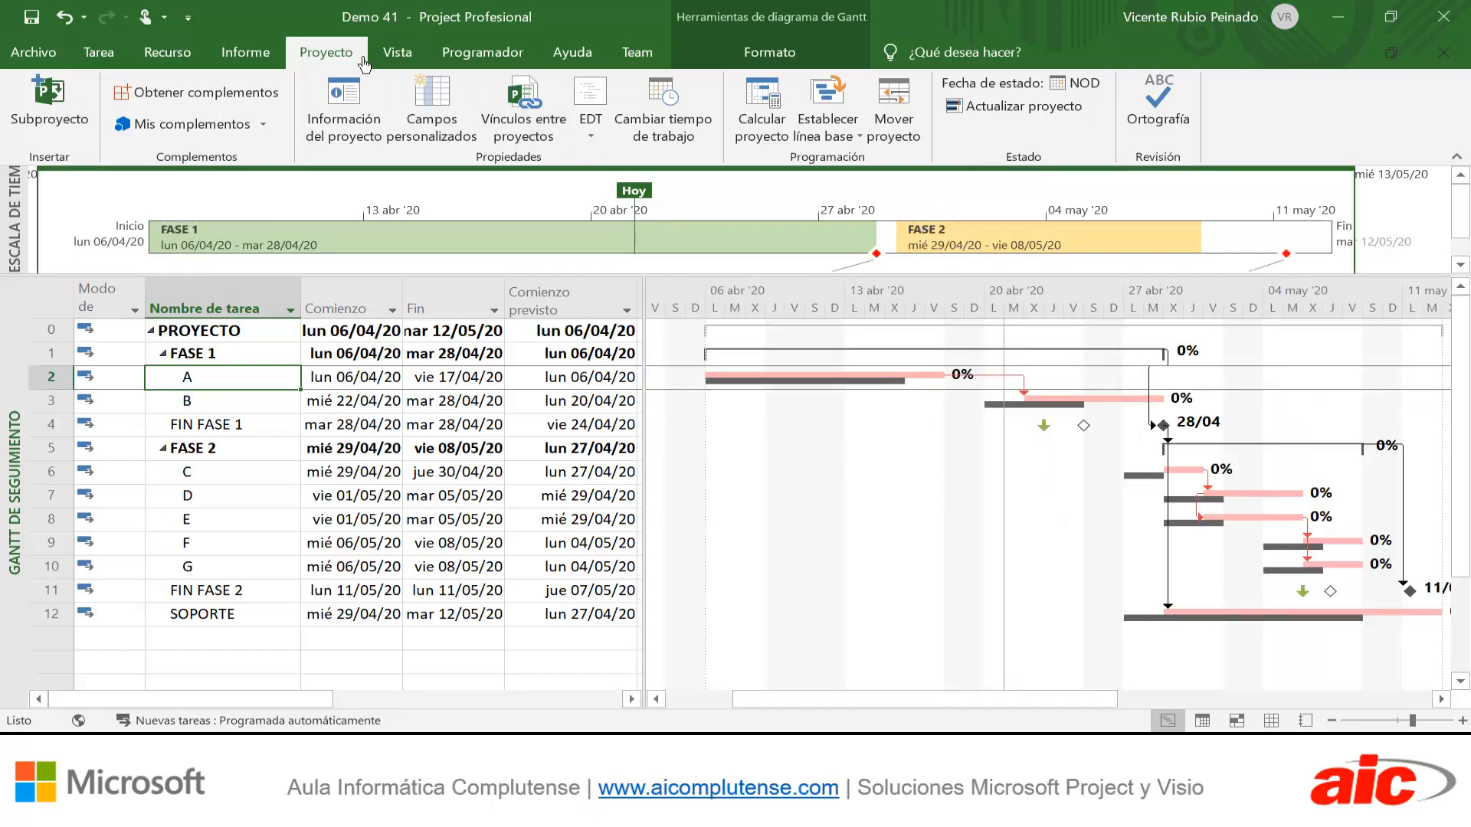
Check the project statistics for finish, duration, work and cost deviations from the baseline
{"action": "left_click", "coordinate": [362, 115]}
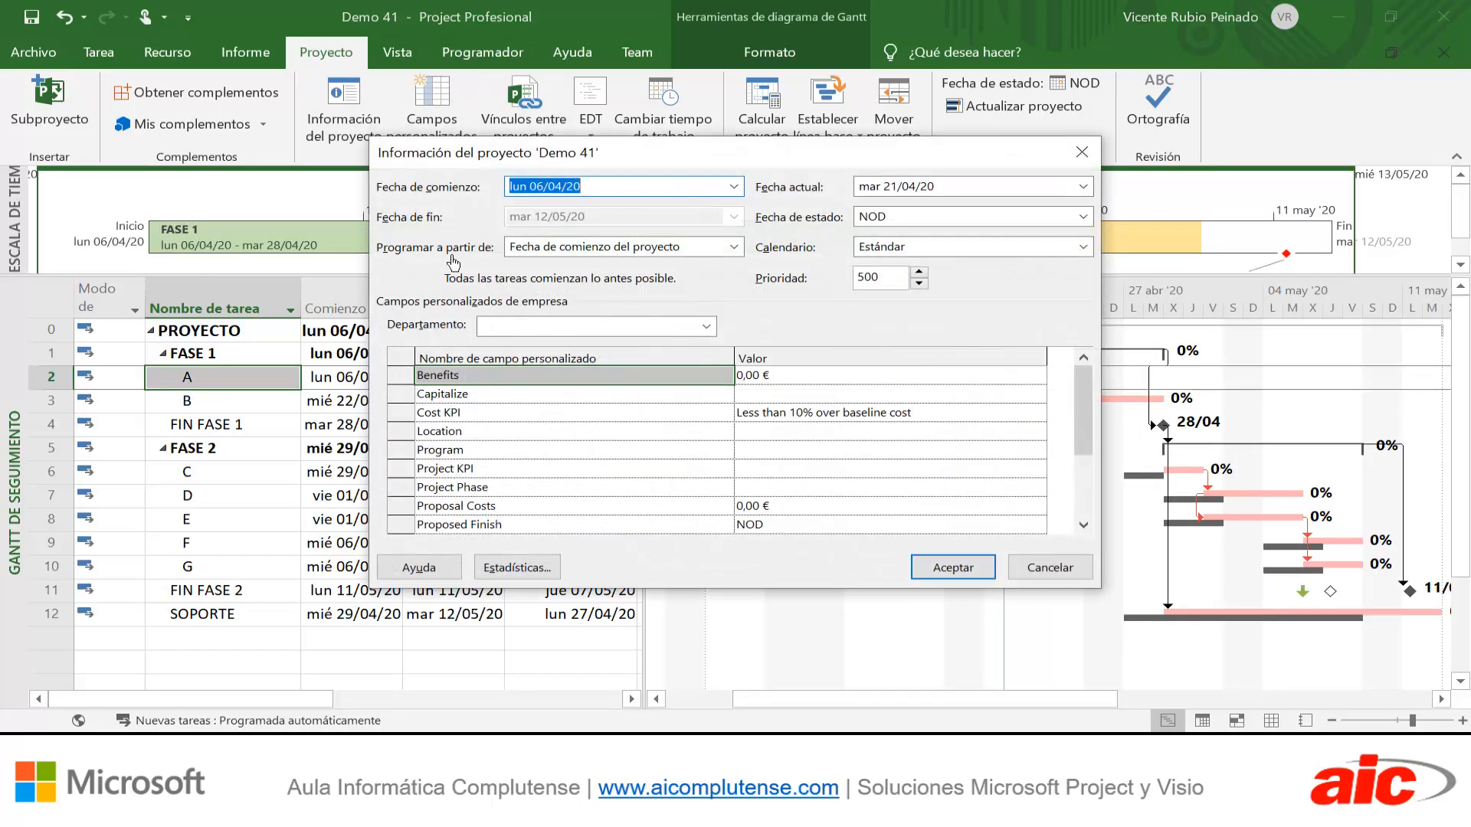
{"action": "left_click", "coordinate": [517, 567]}
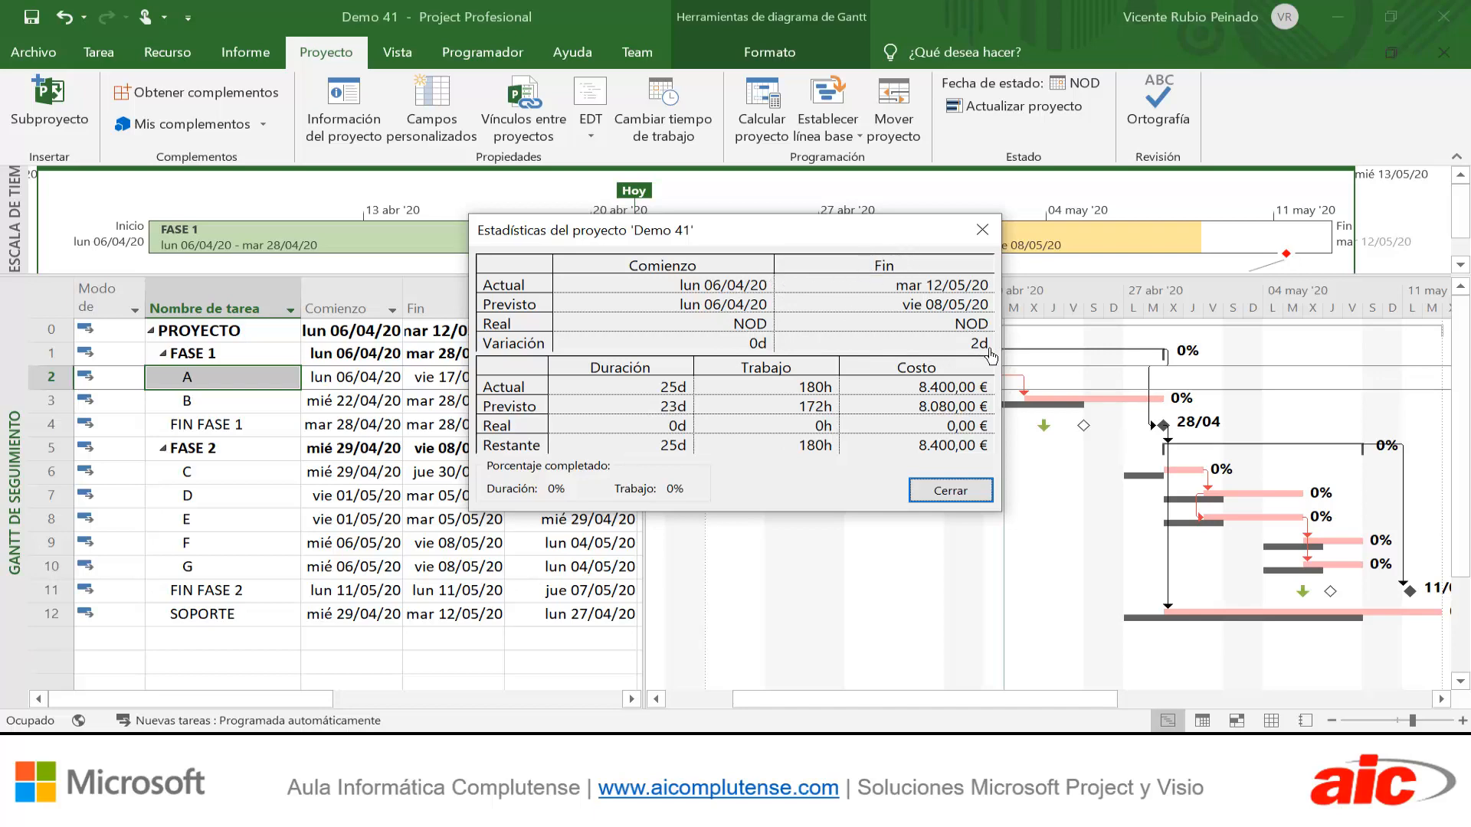
{"action": "left_click", "coordinate": [965, 506]}
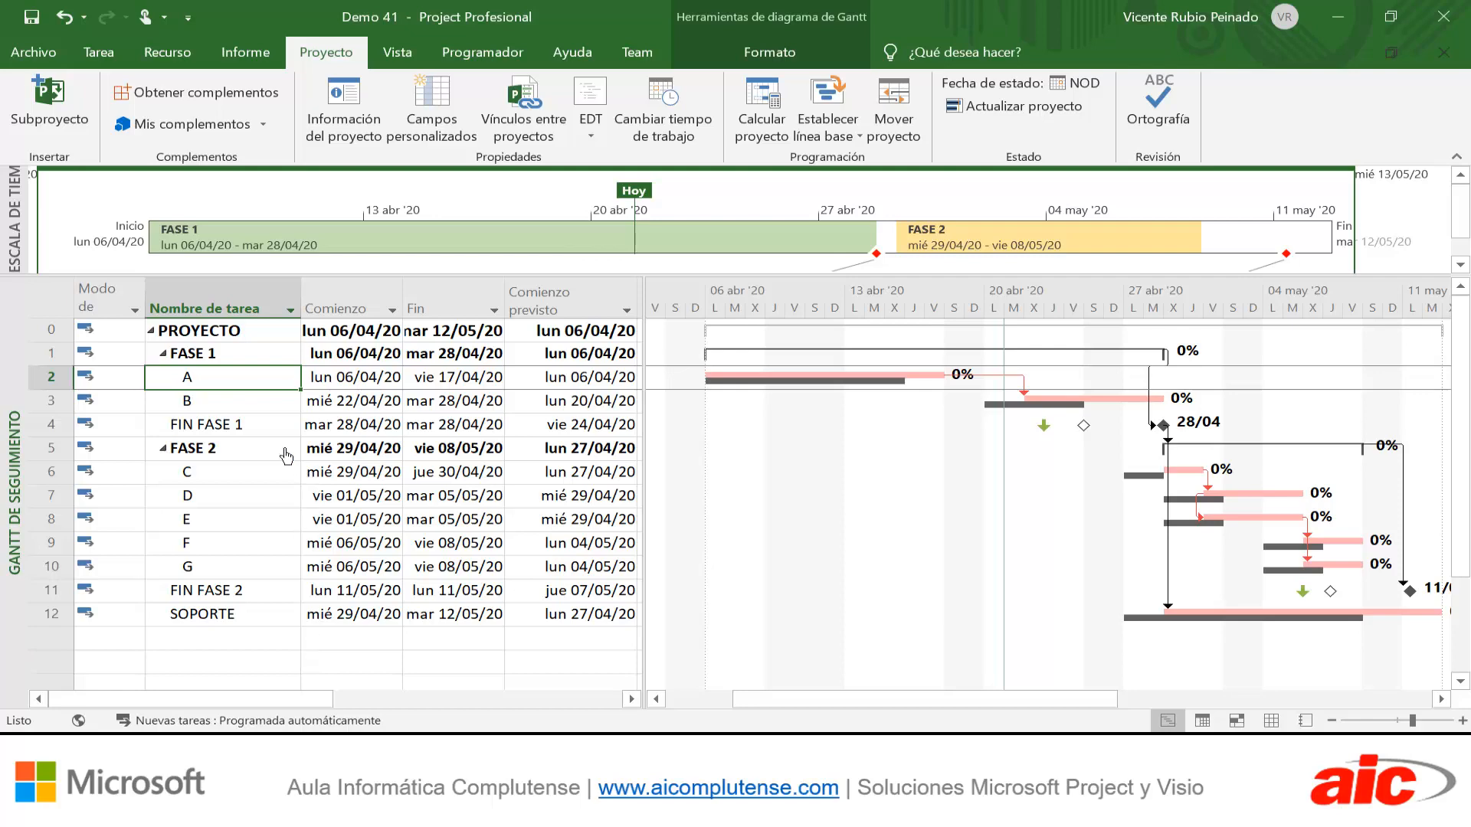
Return to the Entrada table and set task B's duration to 3 days
{"action": "right_click", "coordinate": [55, 304]}
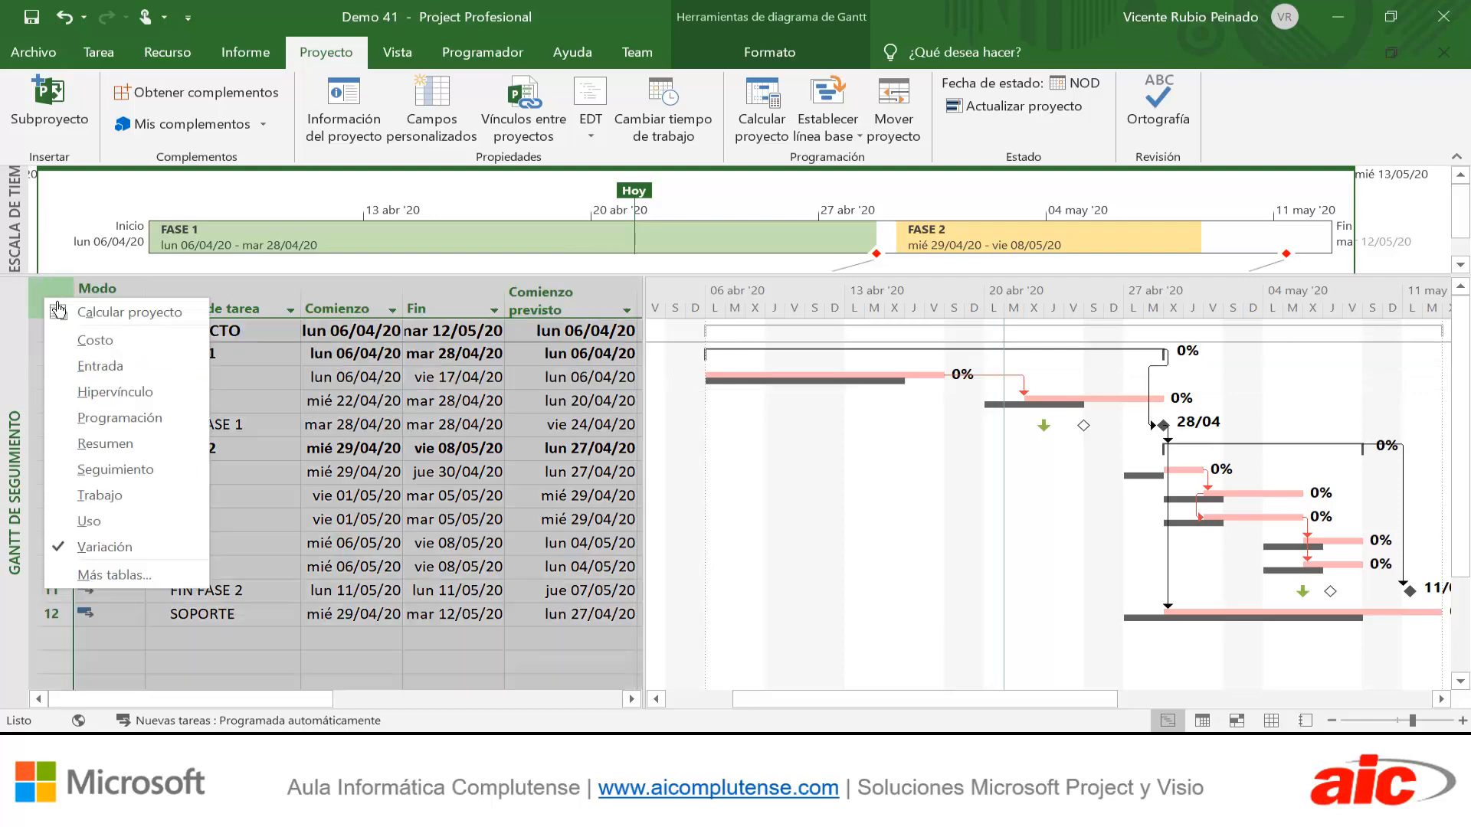
{"action": "left_click", "coordinate": [95, 367]}
{"action": "left_click", "coordinate": [375, 409]}
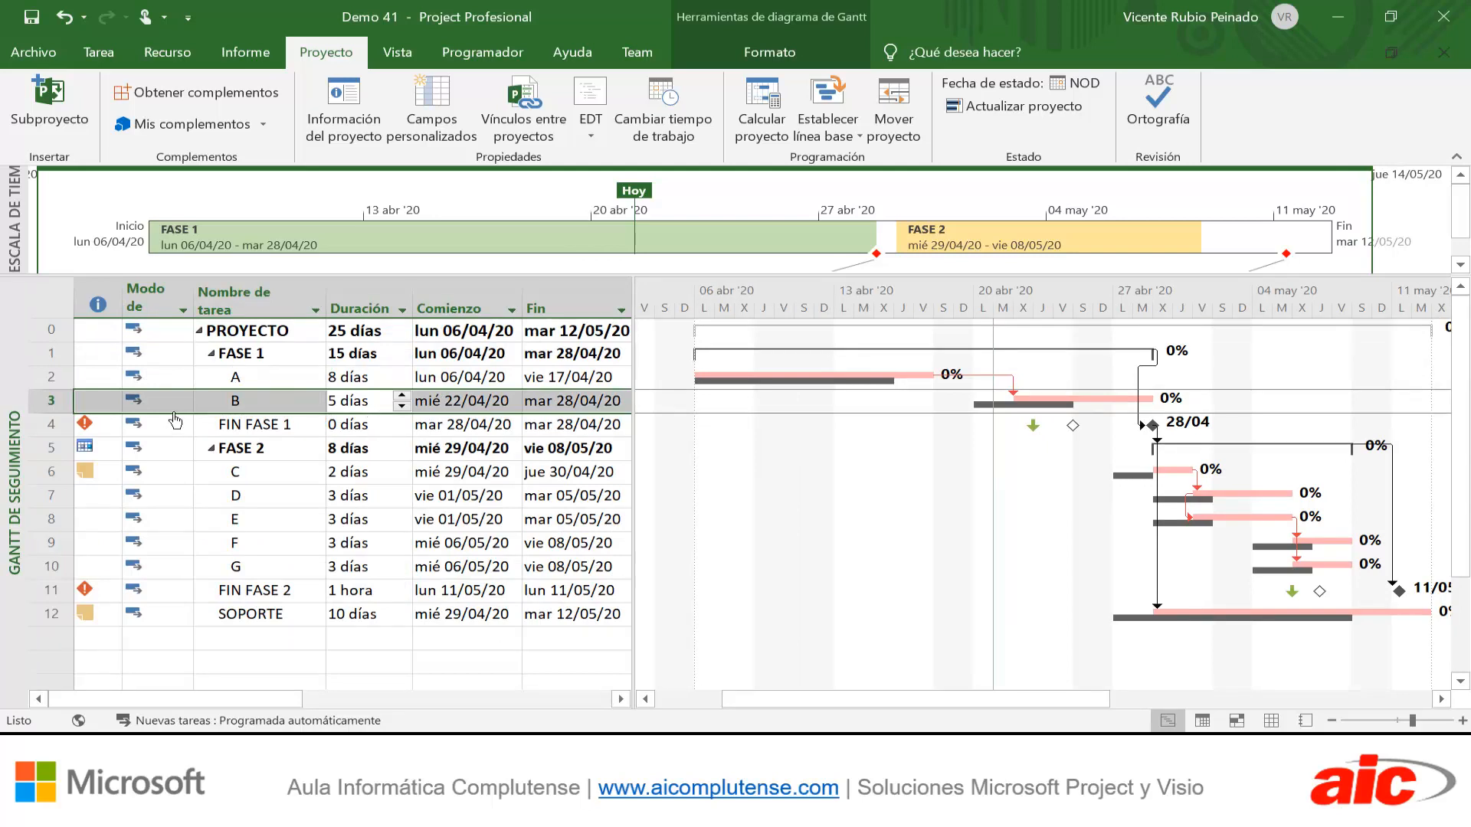
{"action": "left_click", "coordinate": [366, 412]}
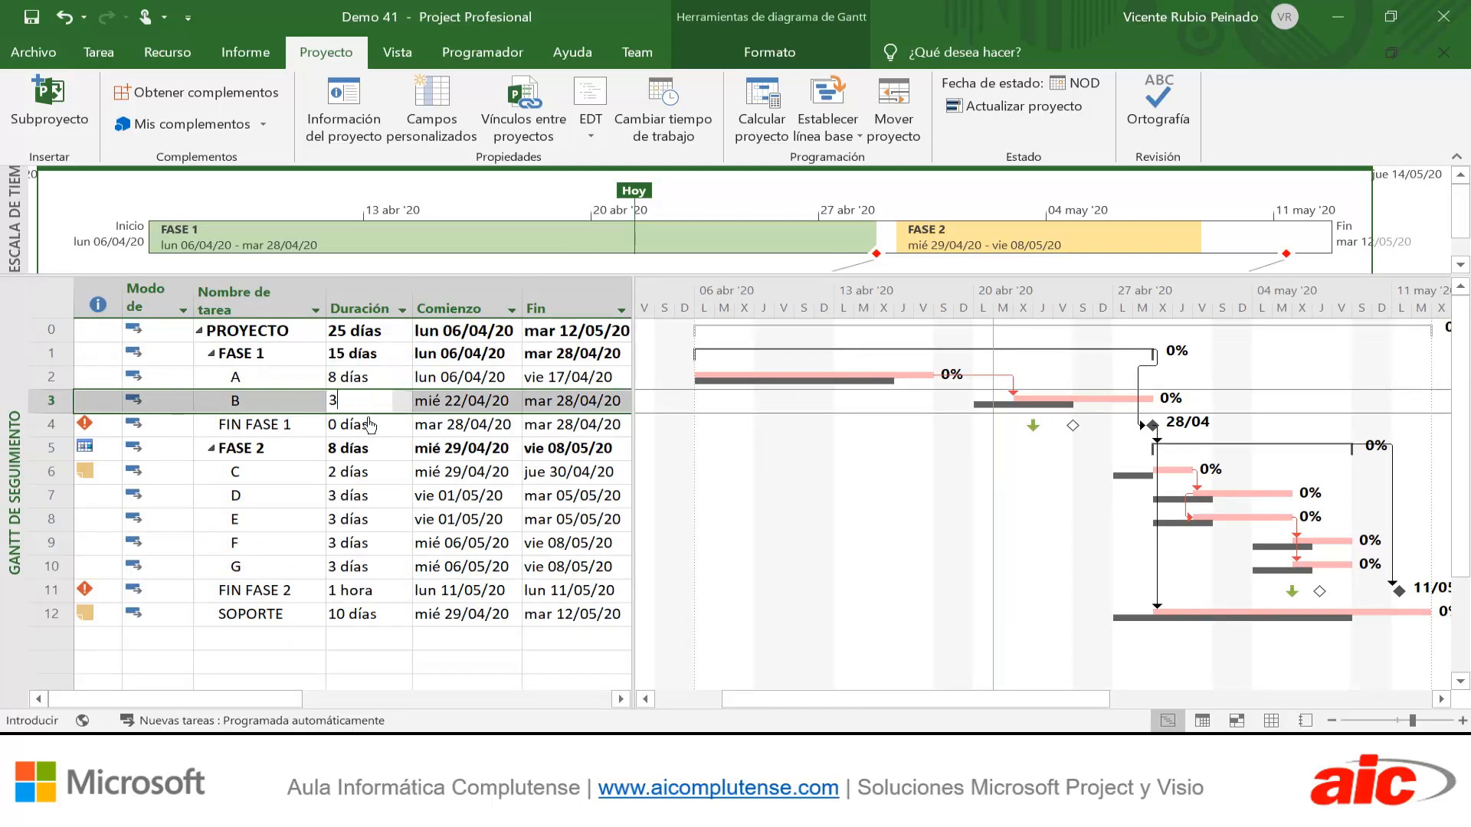
{"action": "type", "text": "3"}
{"action": "left_click", "coordinate": [389, 647]}
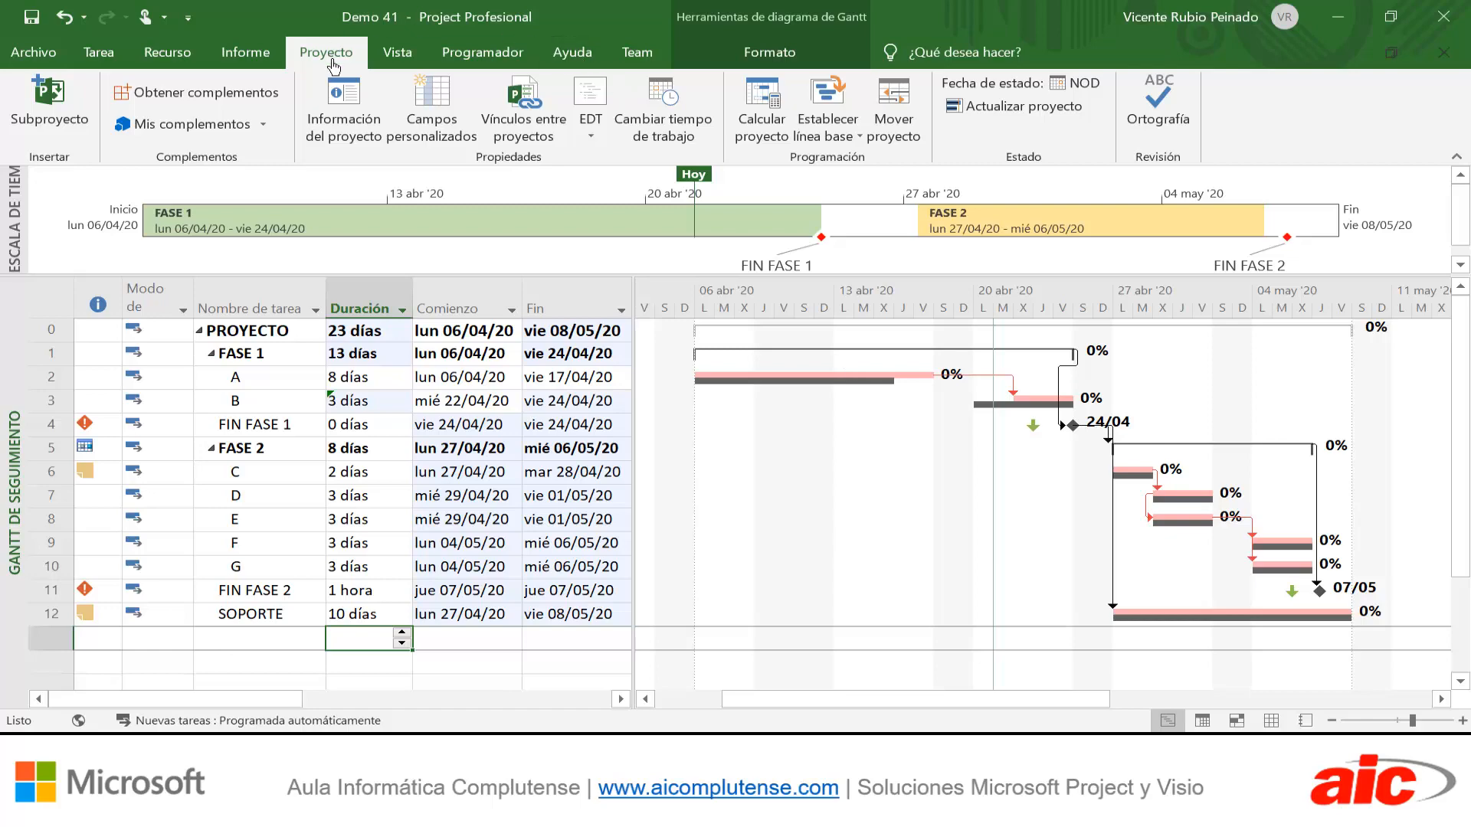
Review the project statistics again and compare the current totals with the baseline and the Gantt bars
{"action": "left_click", "coordinate": [365, 105]}
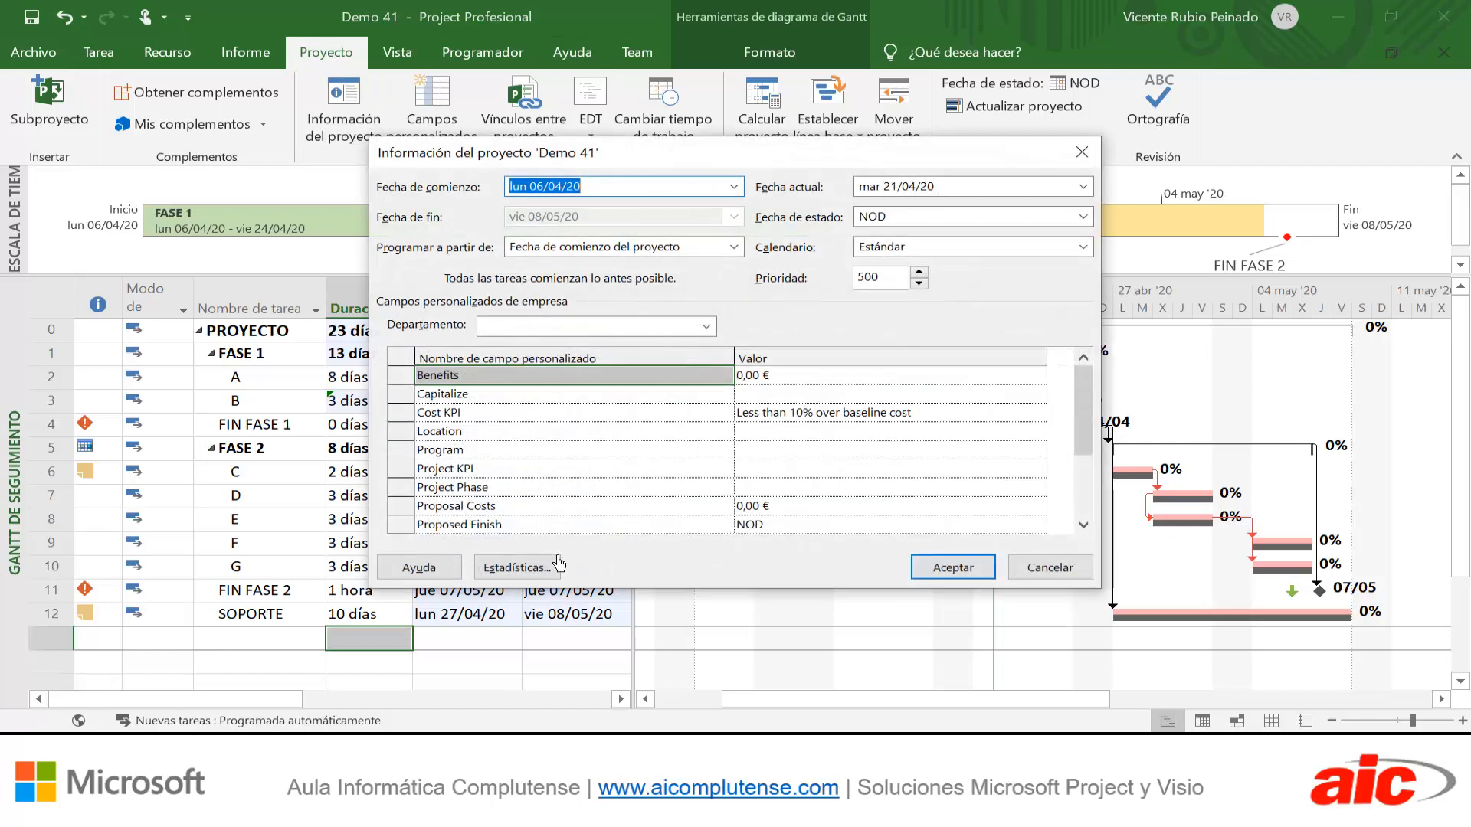
{"action": "left_click", "coordinate": [546, 567]}
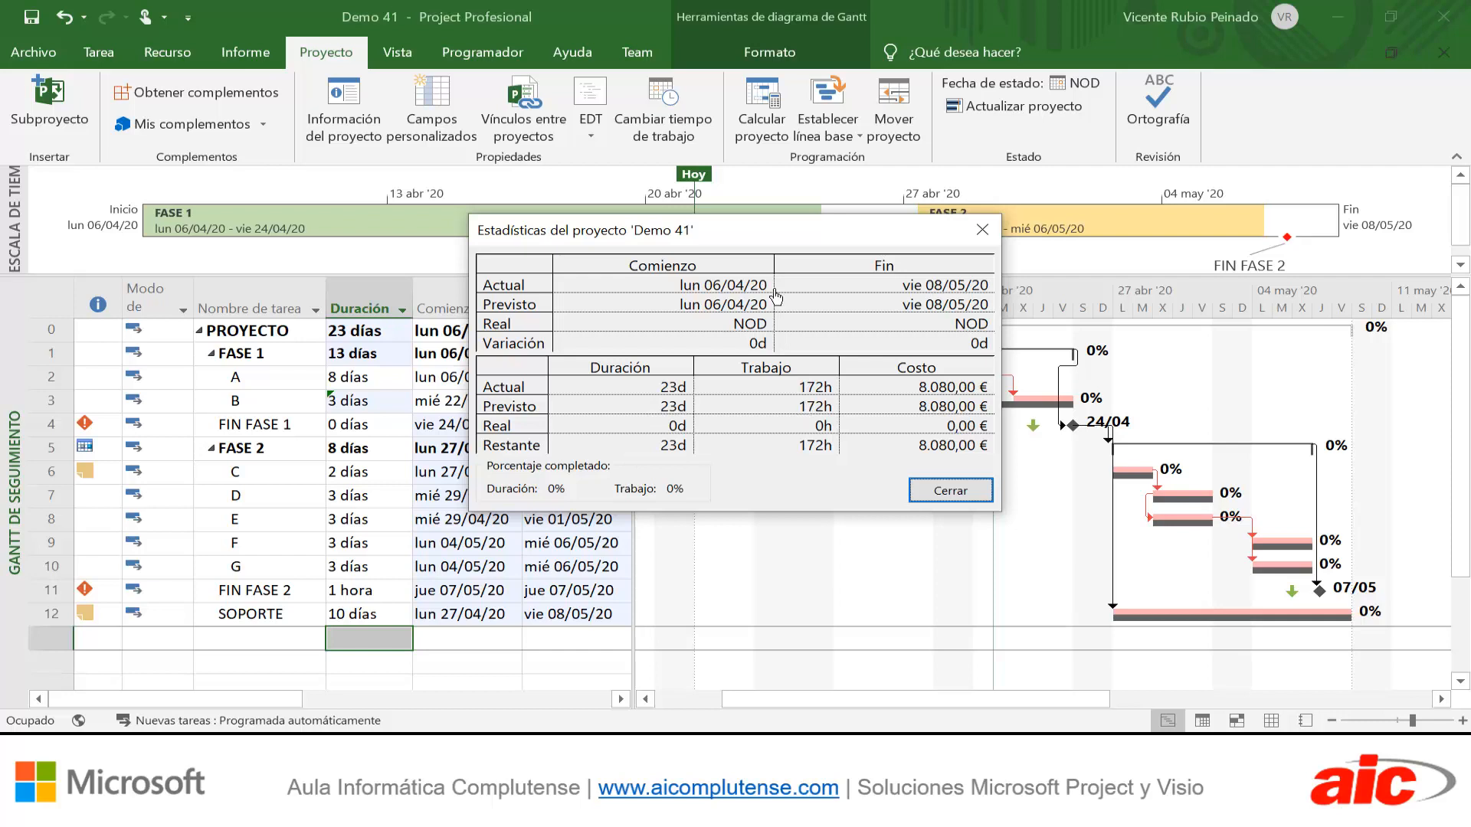
{"action": "left_click_drag", "start_coordinate": [787, 245], "coordinate": [459, 272]}
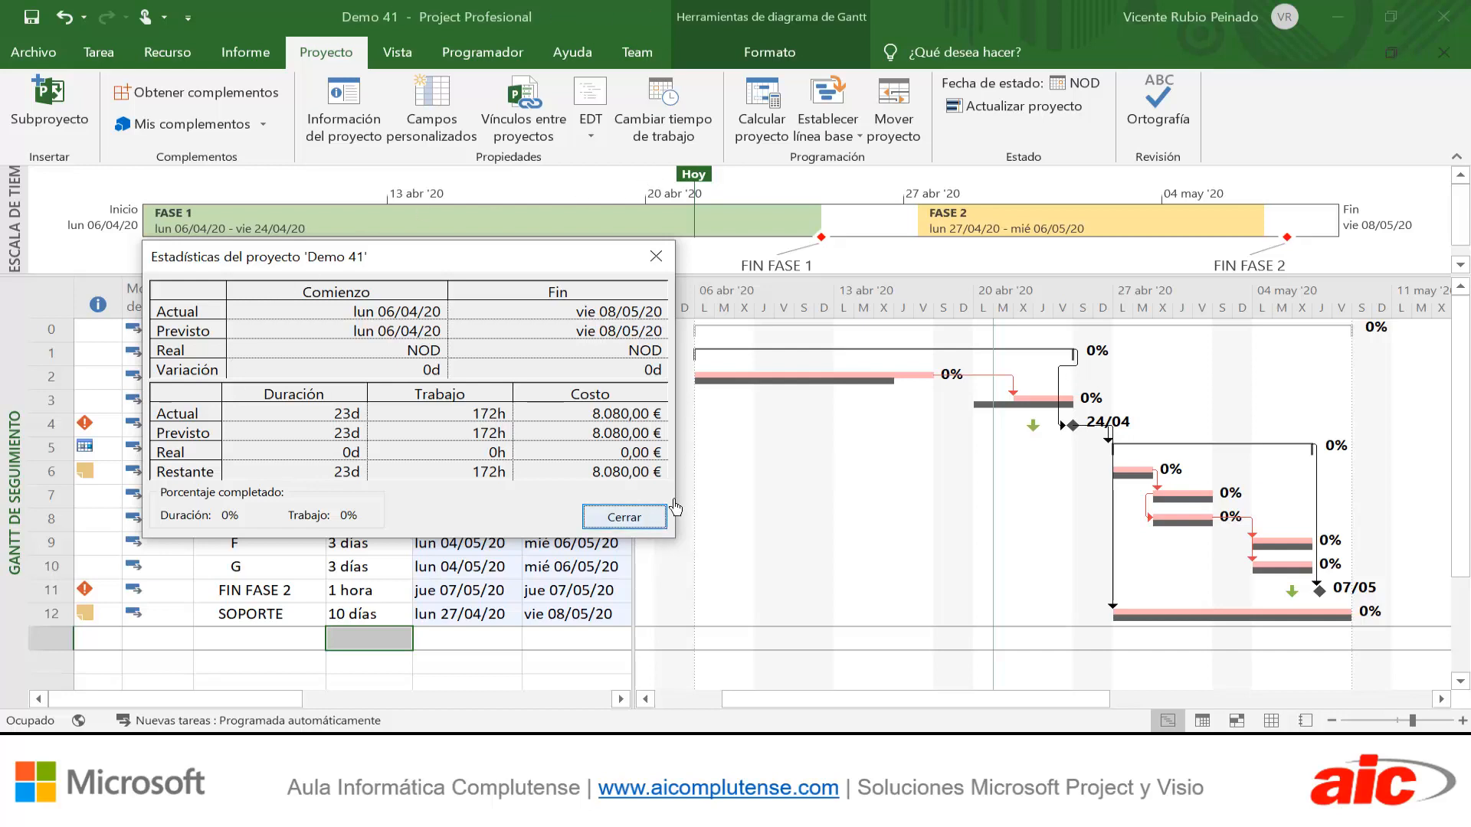
{"action": "left_click", "coordinate": [624, 517]}
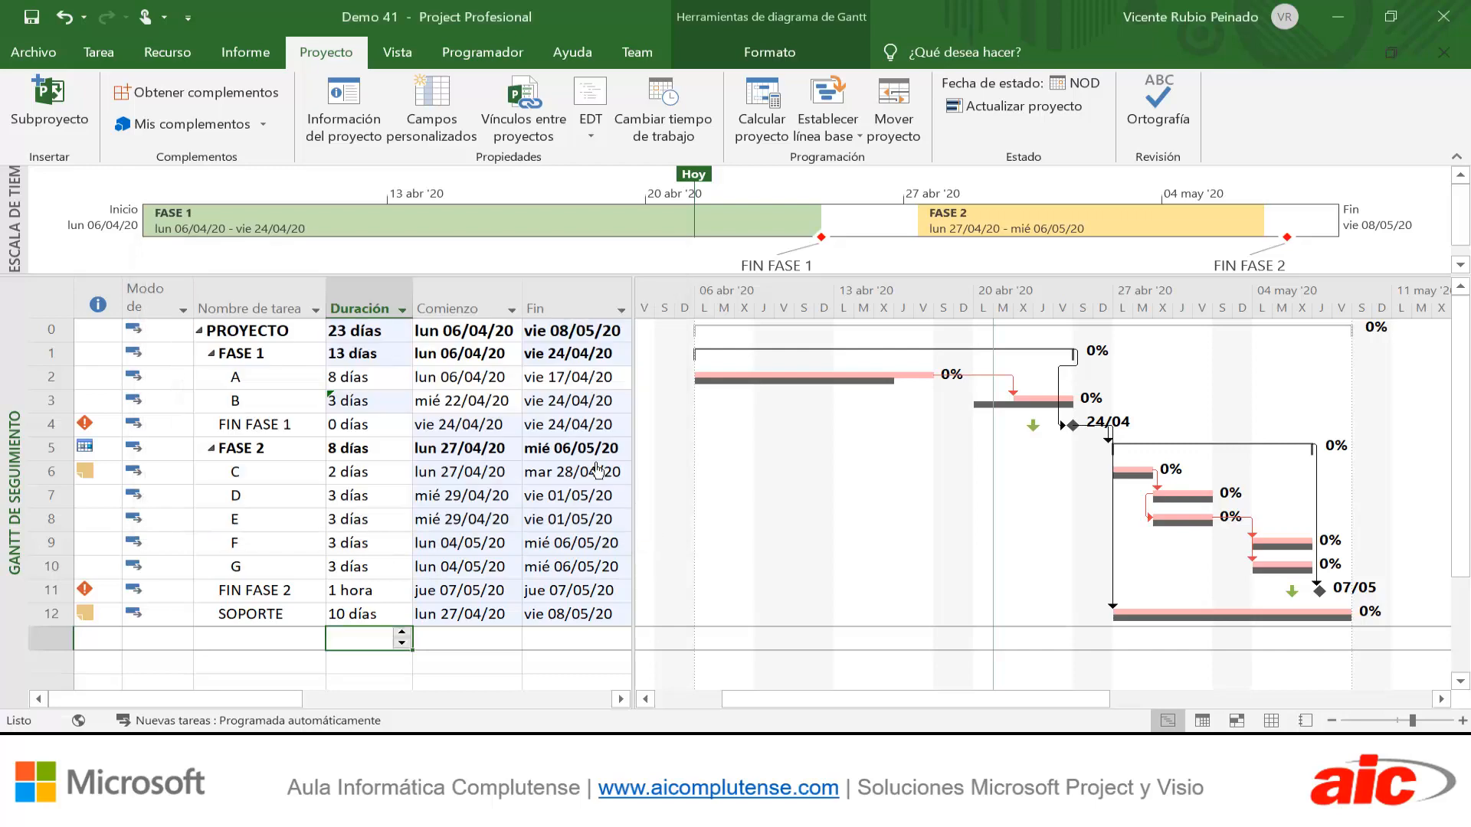
Show the Trabajo table and compare the scheduled work, baseline work and variance of tasks A and B
{"action": "right_click", "coordinate": [60, 296]}
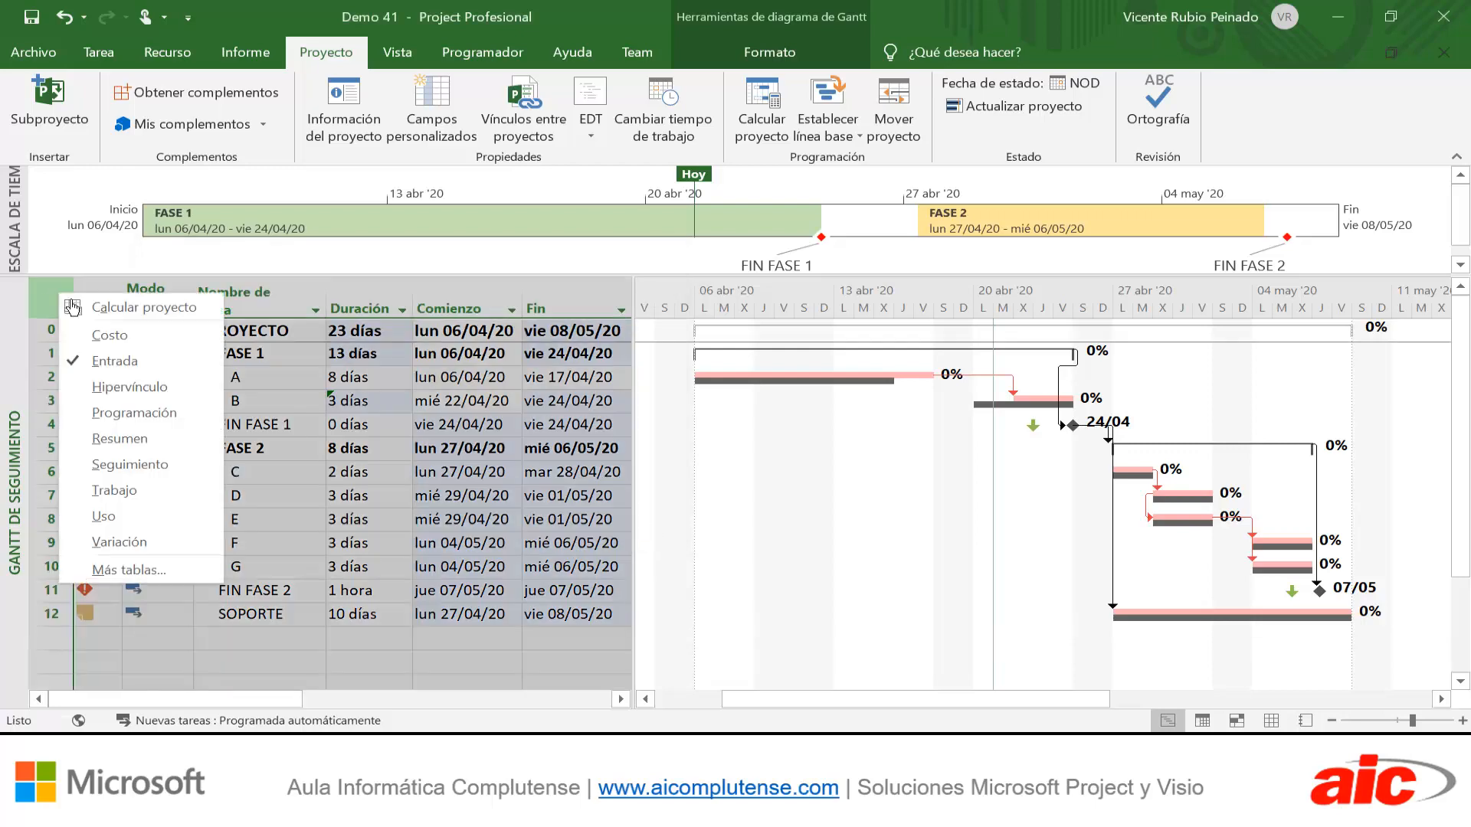
{"action": "left_click", "coordinate": [122, 492]}
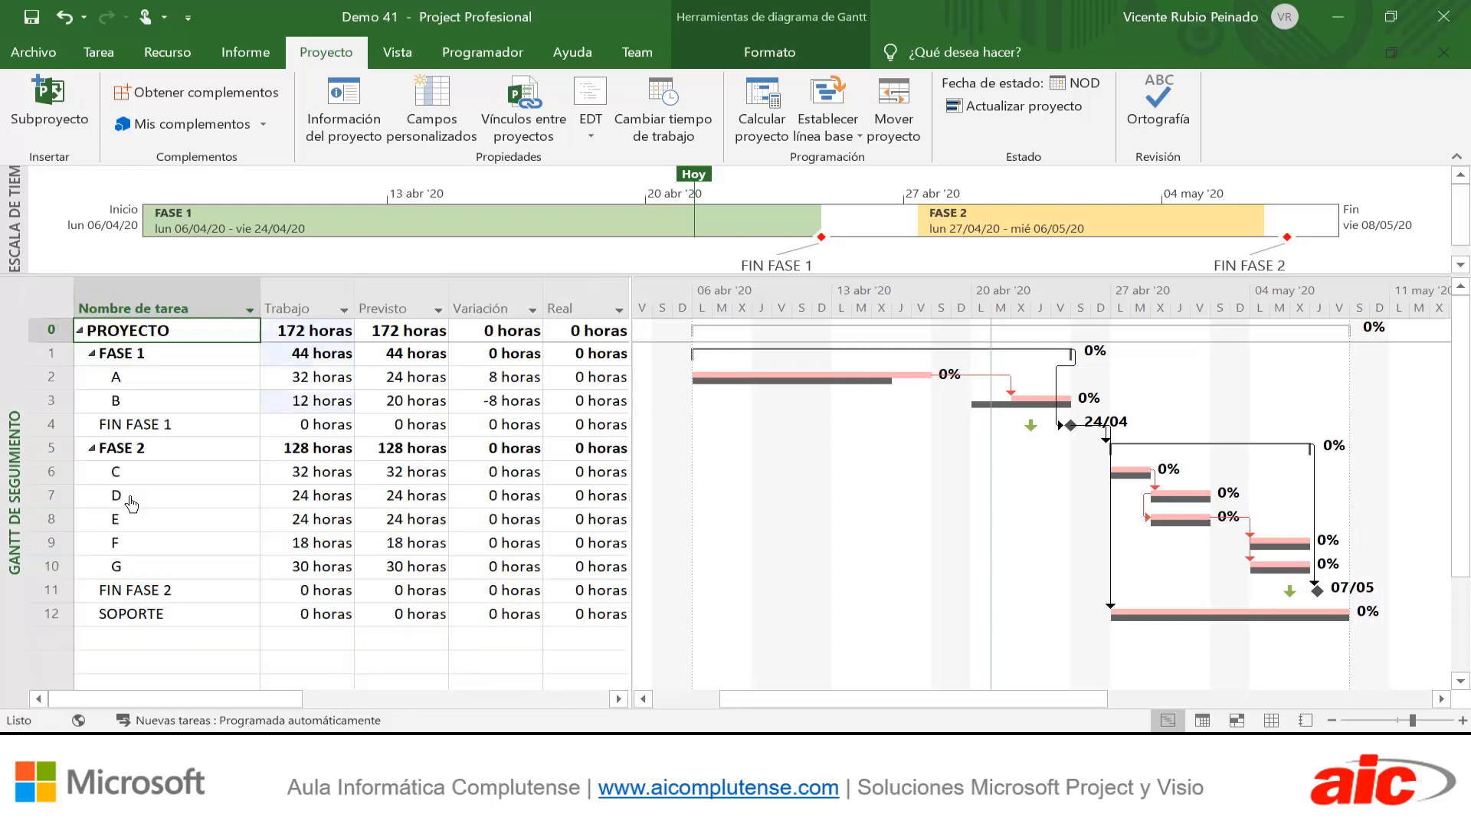
{"action": "left_click", "coordinate": [440, 391]}
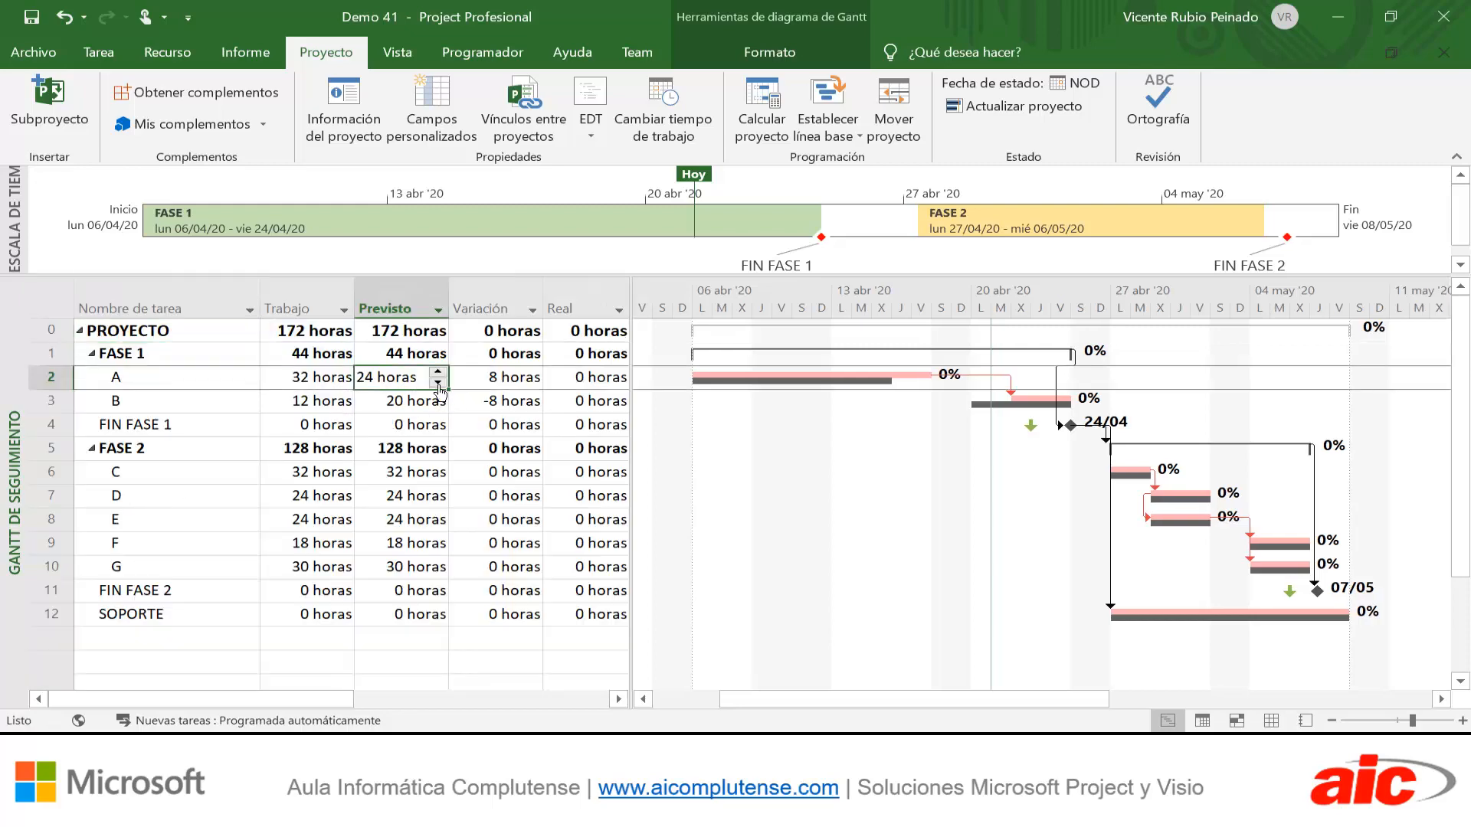
{"action": "left_click", "coordinate": [307, 382]}
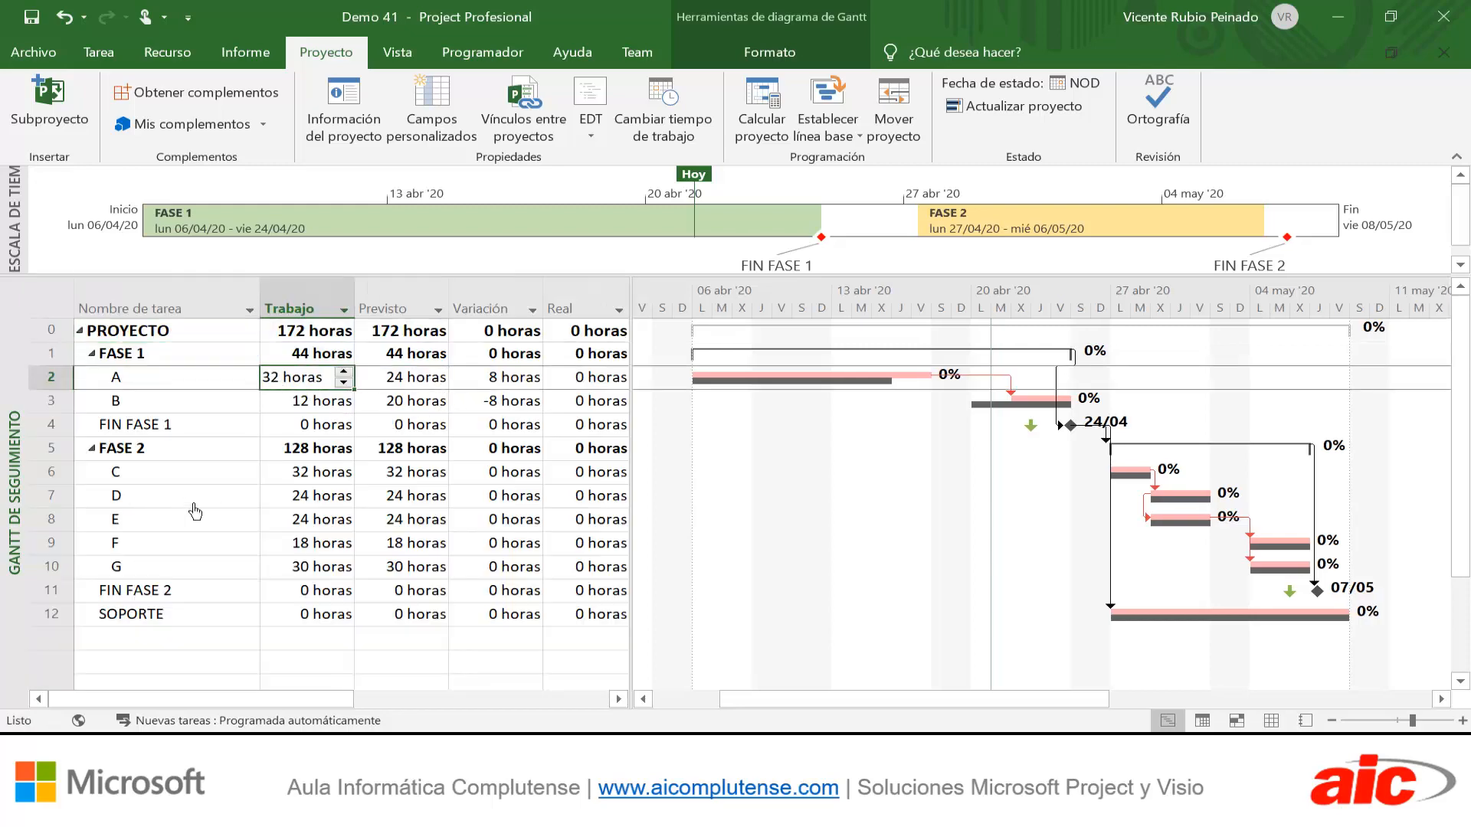
{"action": "left_click", "coordinate": [421, 405]}
{"action": "left_click", "coordinate": [319, 410]}
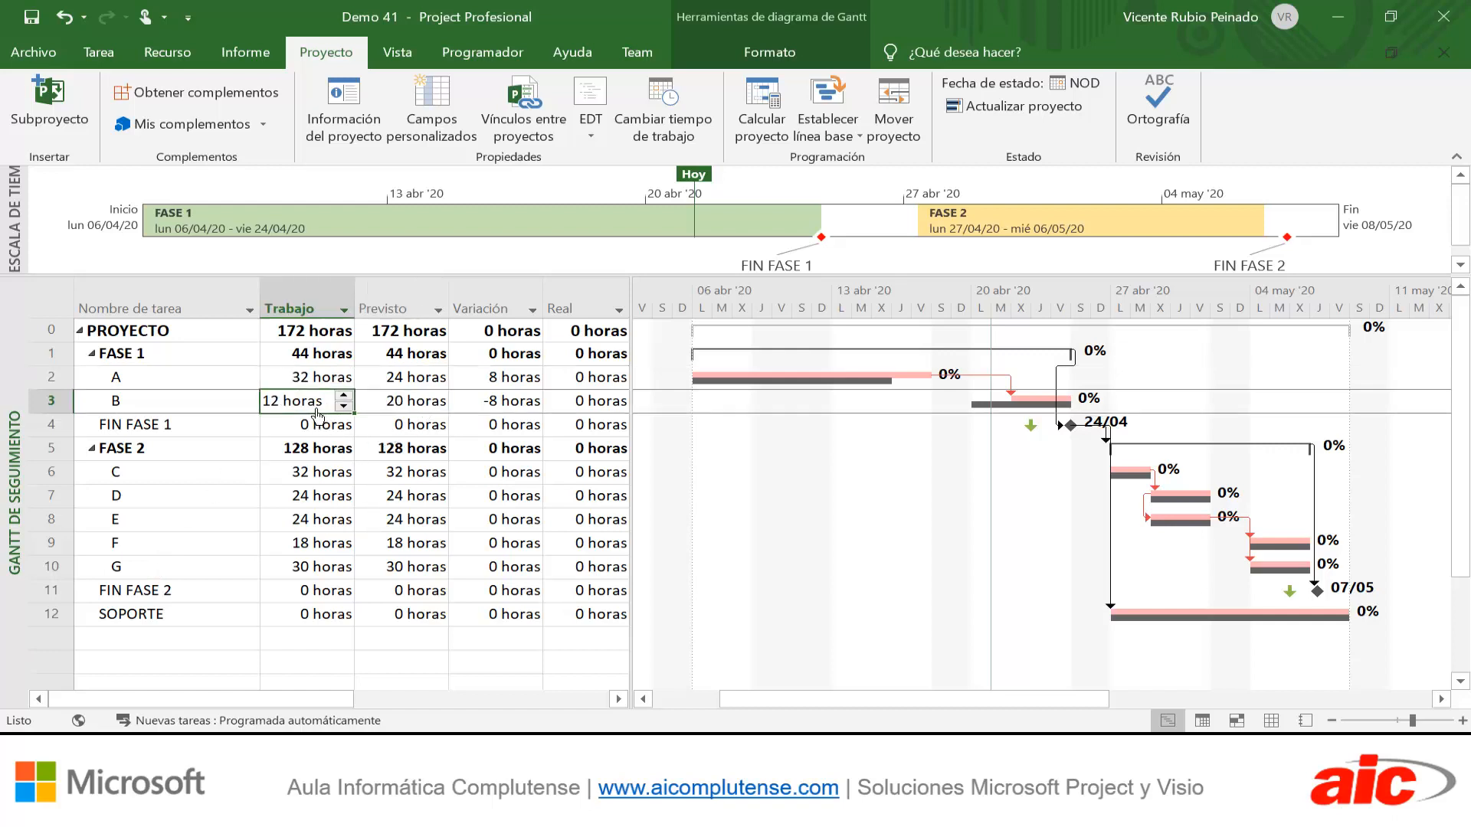
{"action": "left_click", "coordinate": [522, 387]}
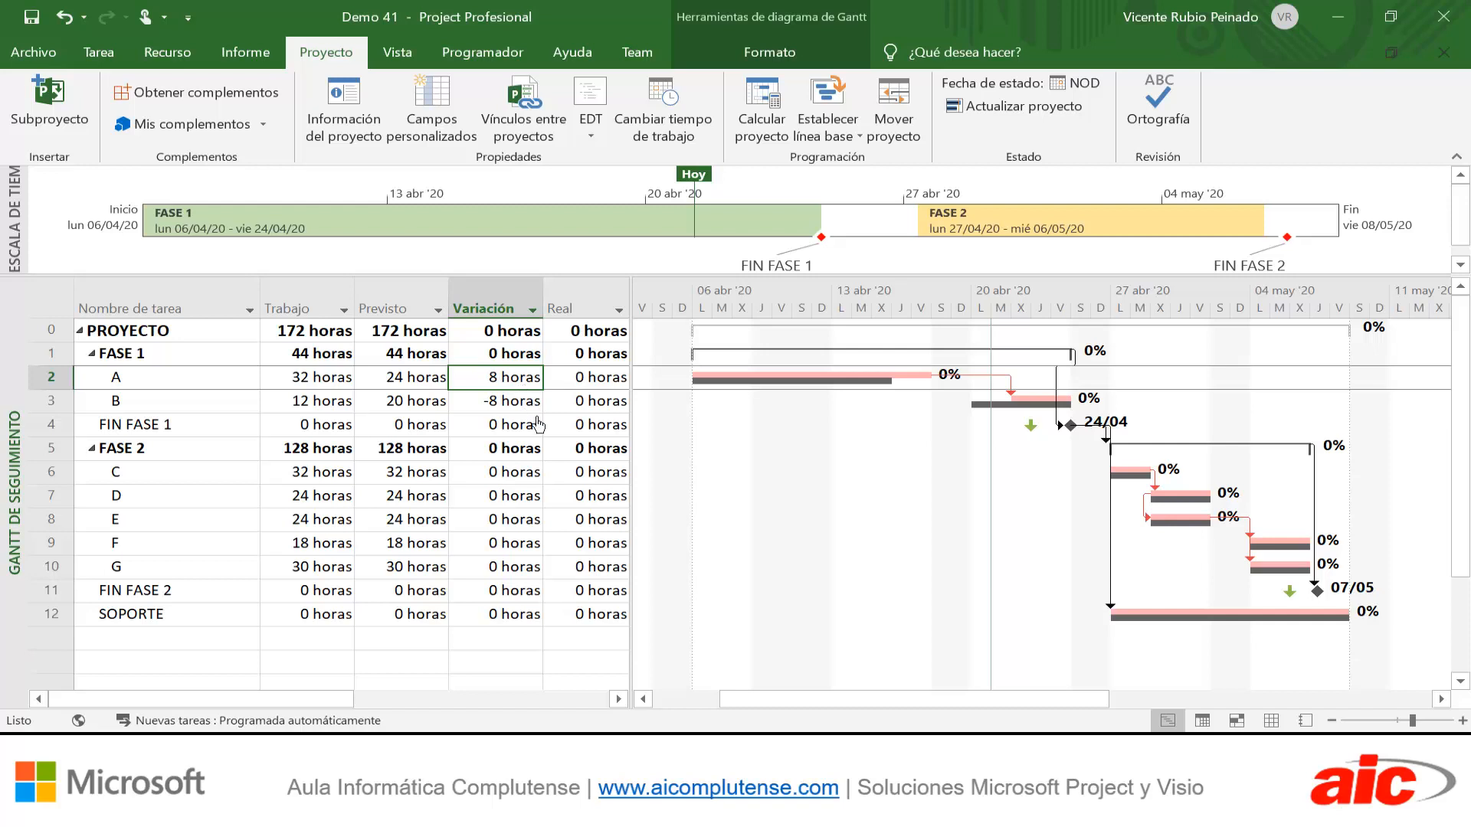
{"action": "left_click", "coordinate": [534, 415]}
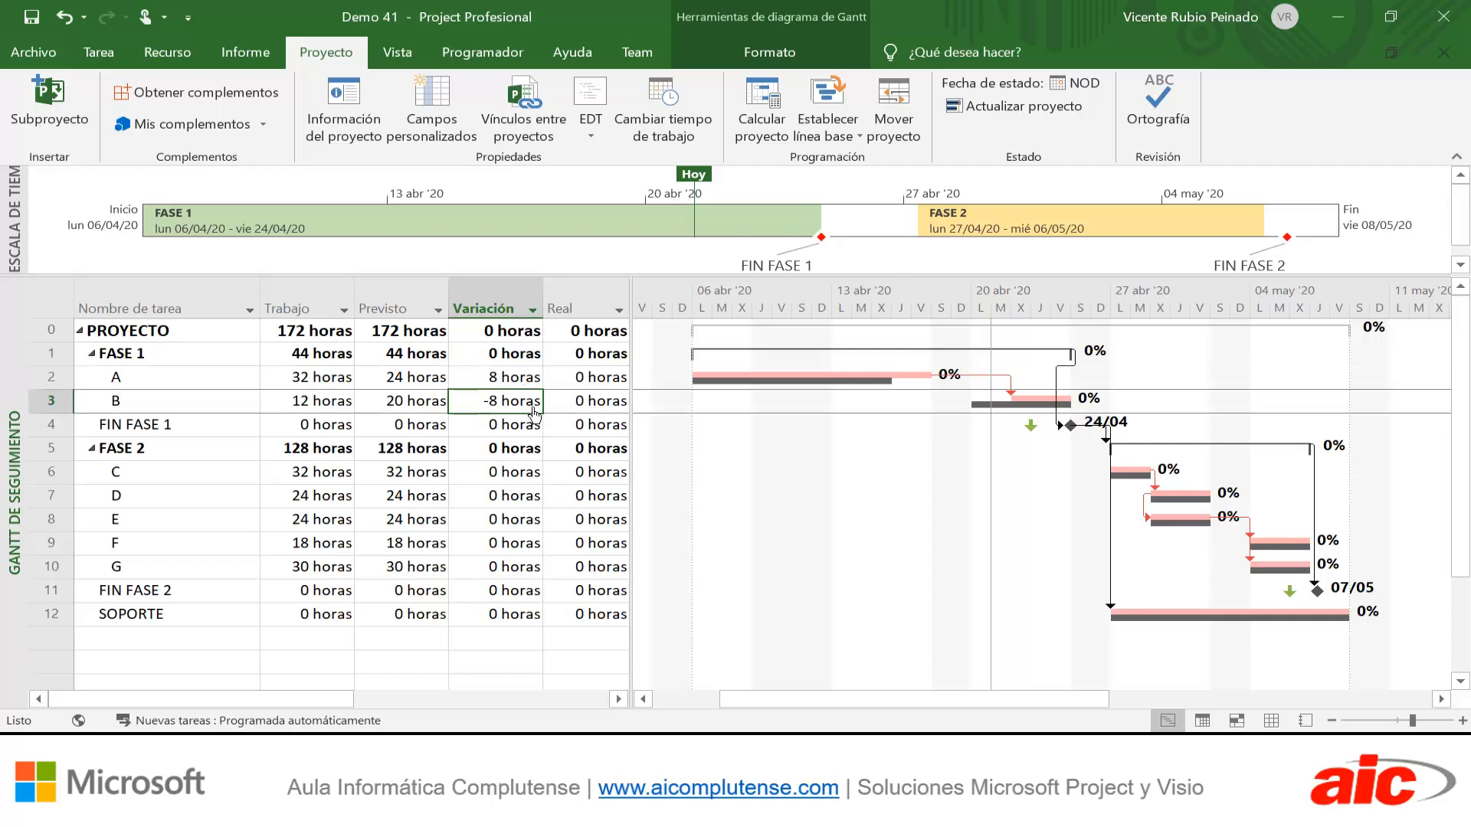
Show the Costo table for the tasks and widen the table area to compare total, baseline and variance costs
{"action": "left_click", "coordinate": [530, 360]}
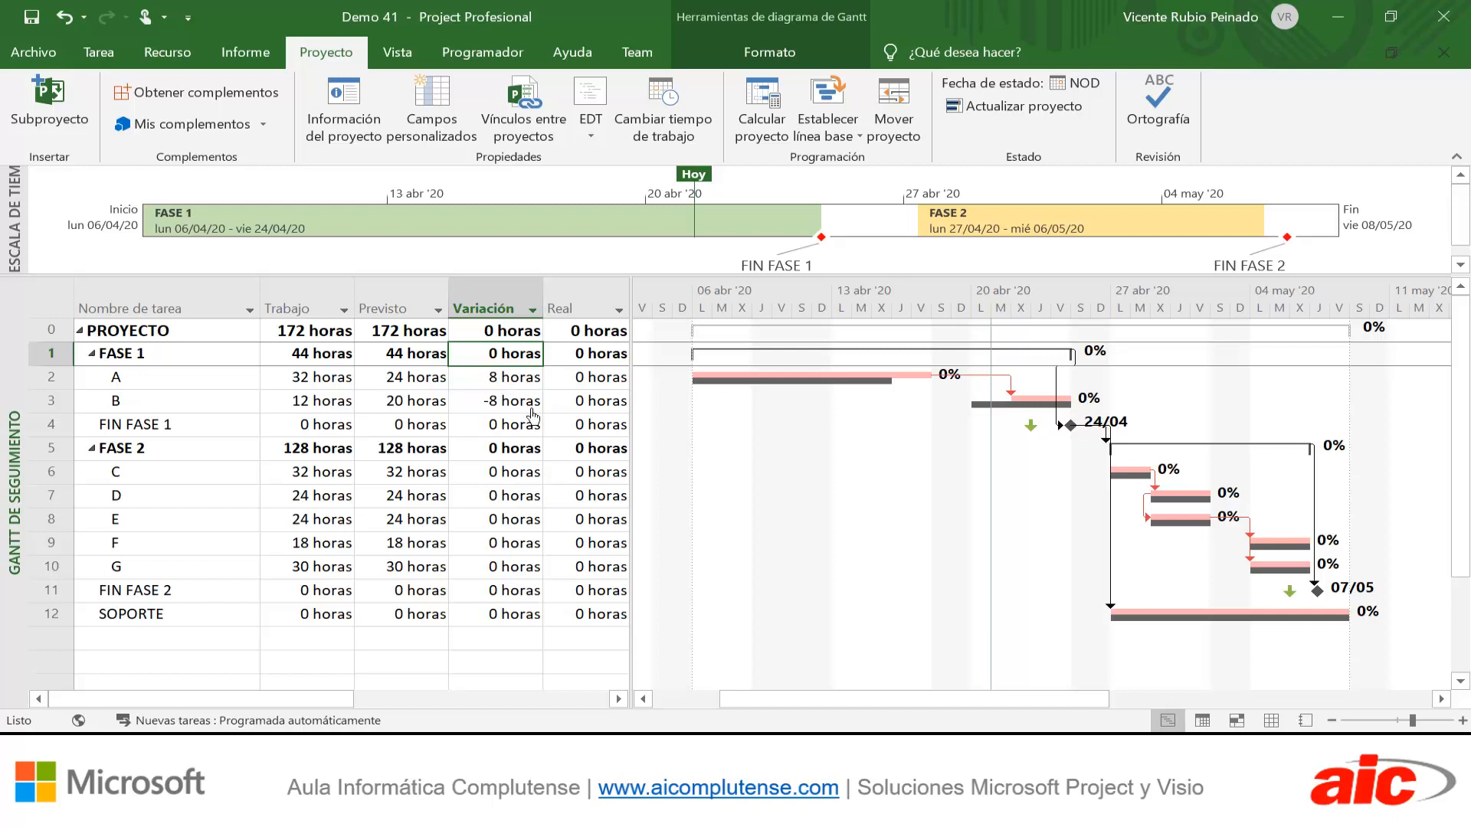
{"action": "right_click", "coordinate": [66, 315]}
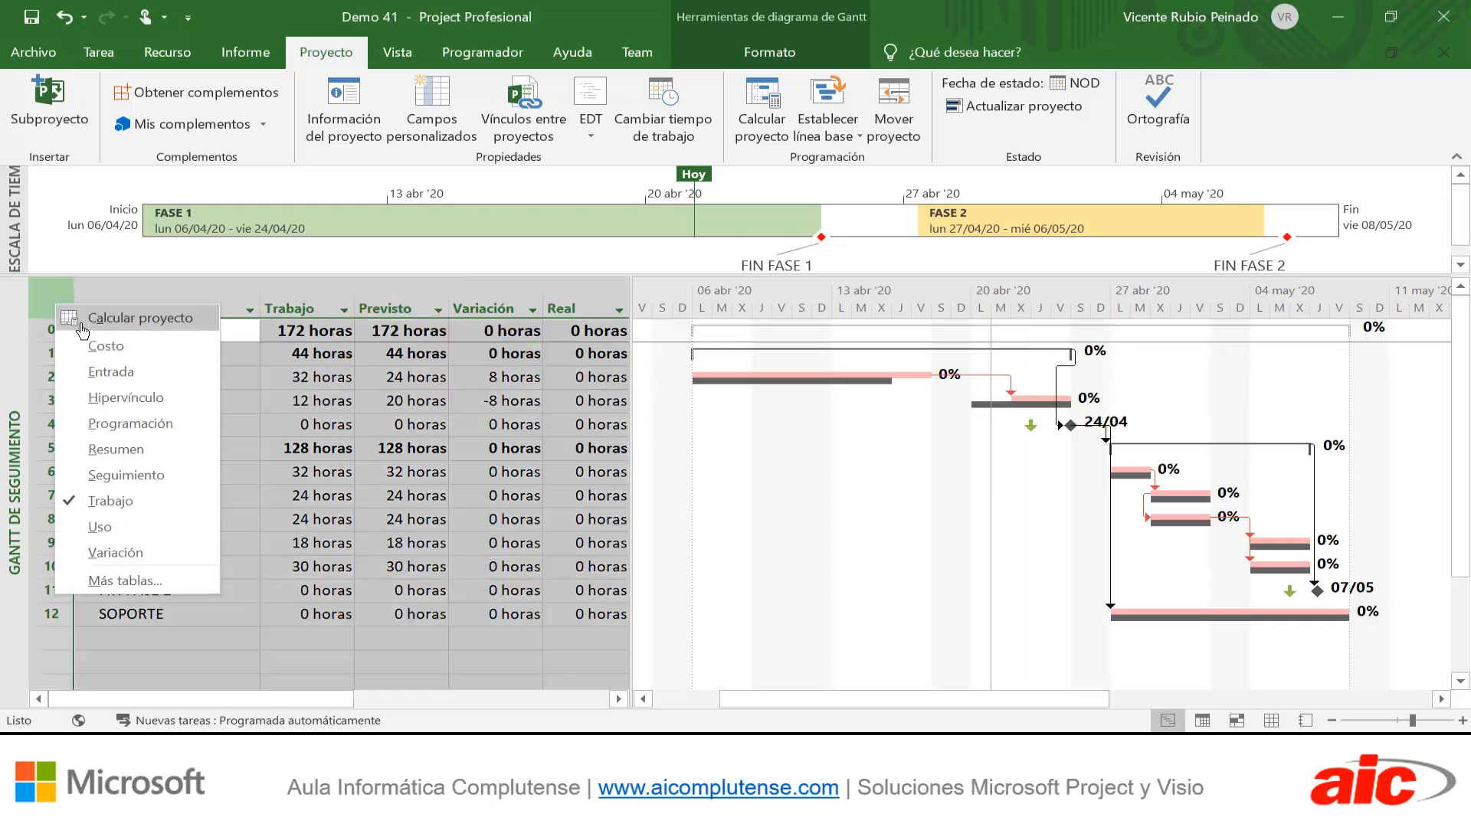
{"action": "left_click", "coordinate": [106, 345]}
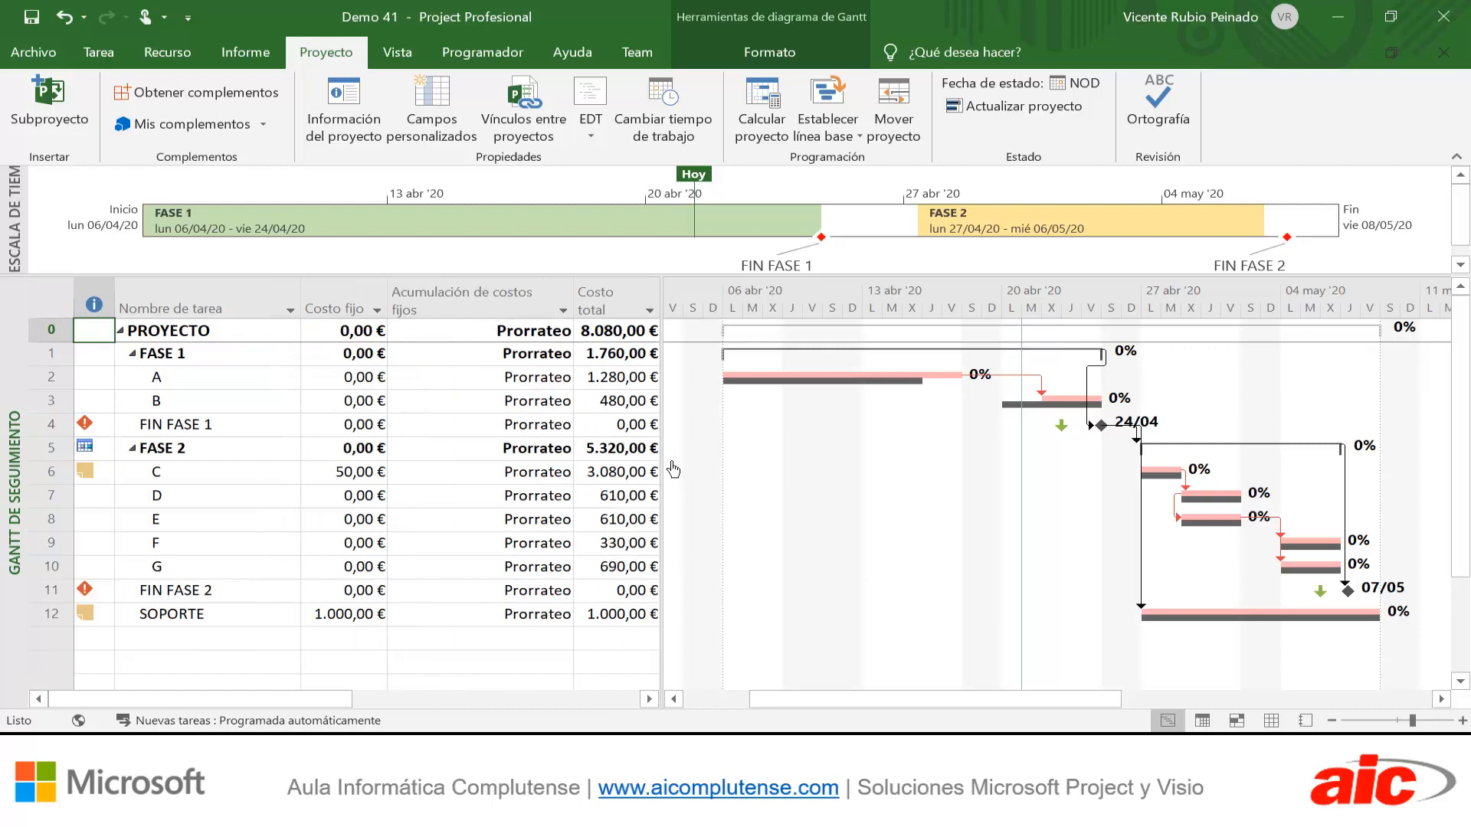
{"action": "left_click_drag", "start_coordinate": [662, 469], "coordinate": [1013, 513]}
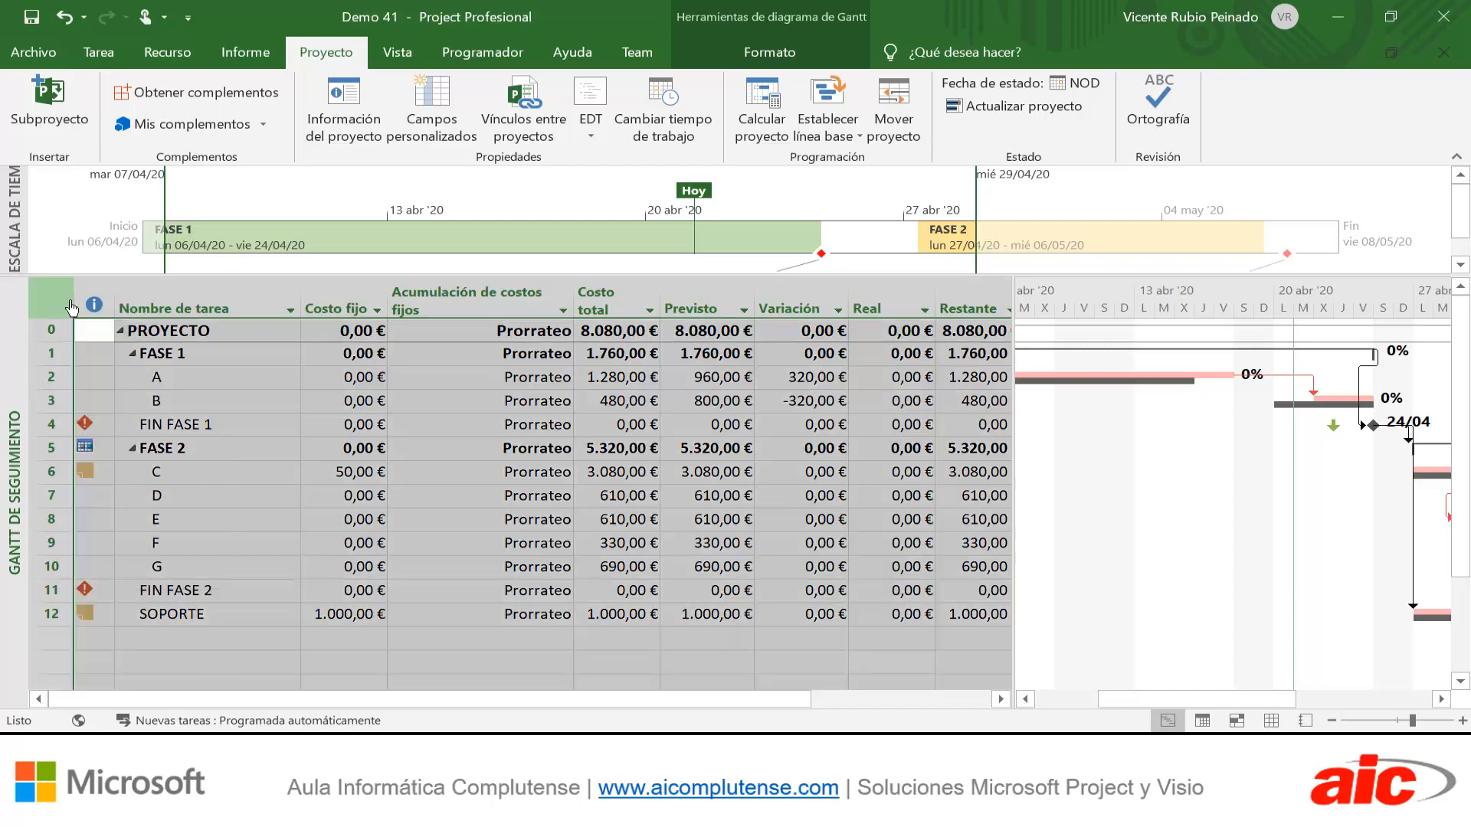
Check the start and finish deviations in the Variación table, and return to the Entrada table with a wider Gantt chart area
{"action": "right_click", "coordinate": [67, 307]}
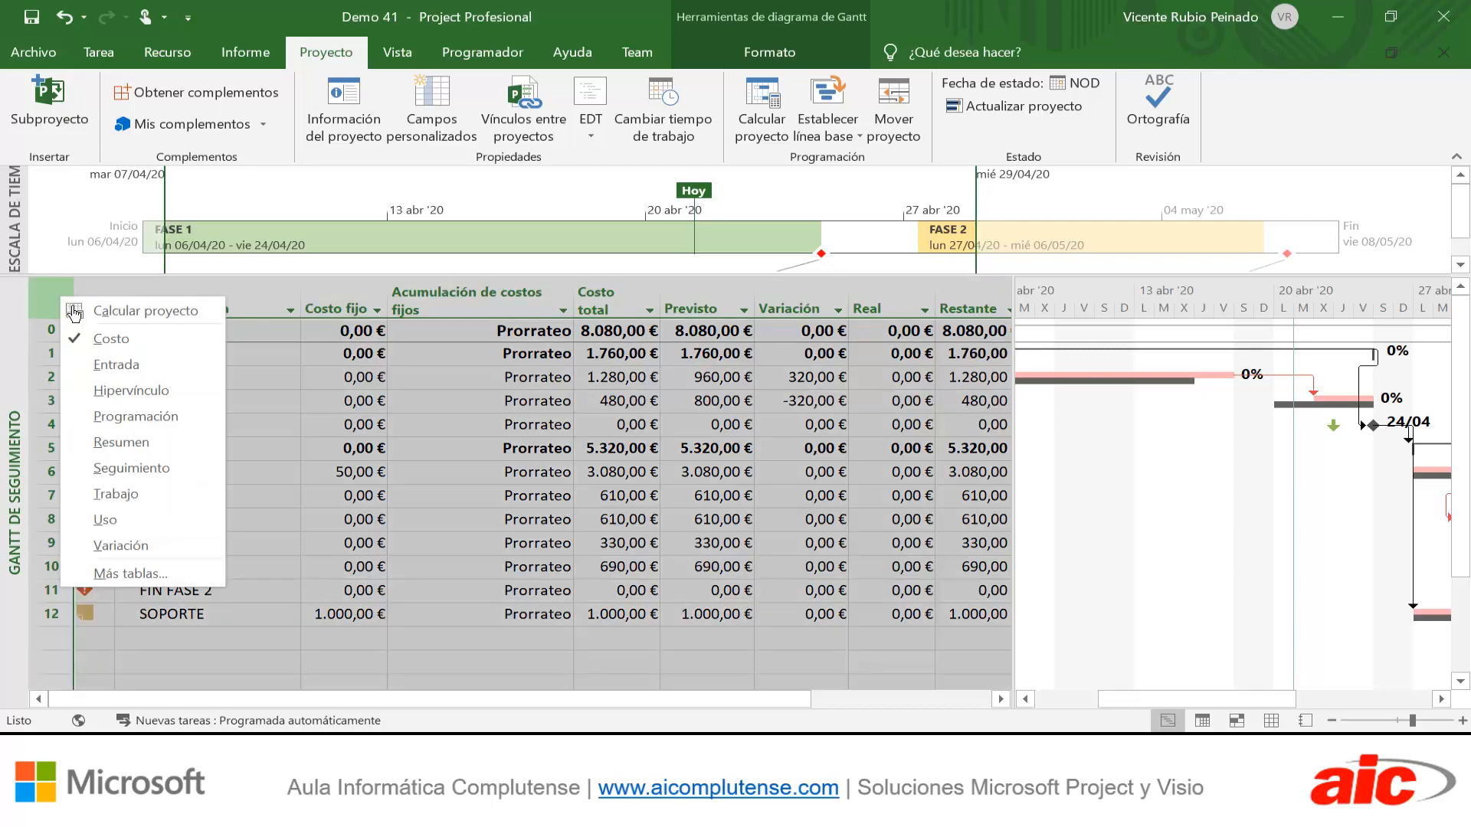
{"action": "left_click", "coordinate": [145, 548]}
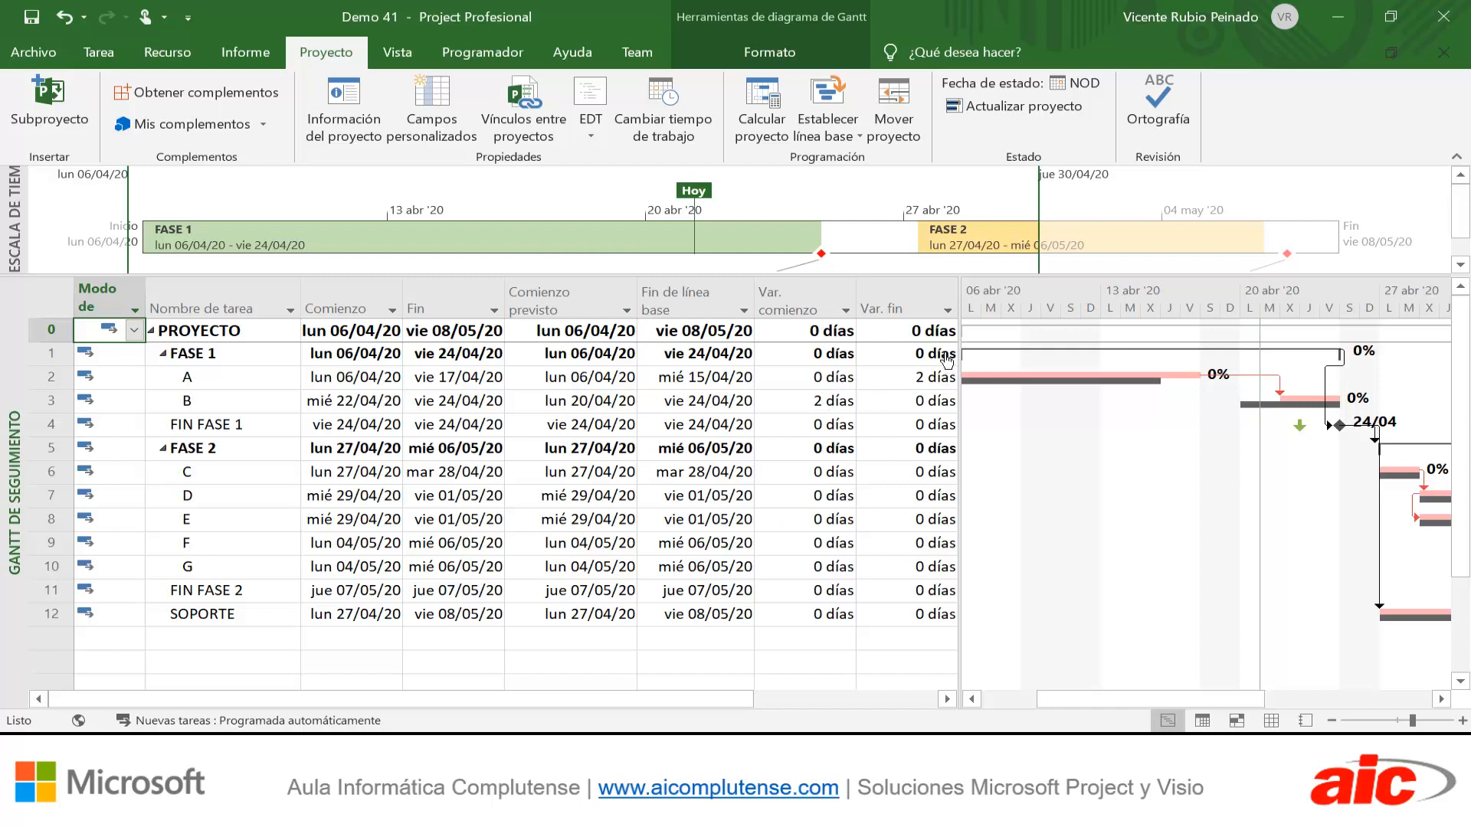
{"action": "right_click", "coordinate": [71, 306]}
{"action": "left_click", "coordinate": [115, 364]}
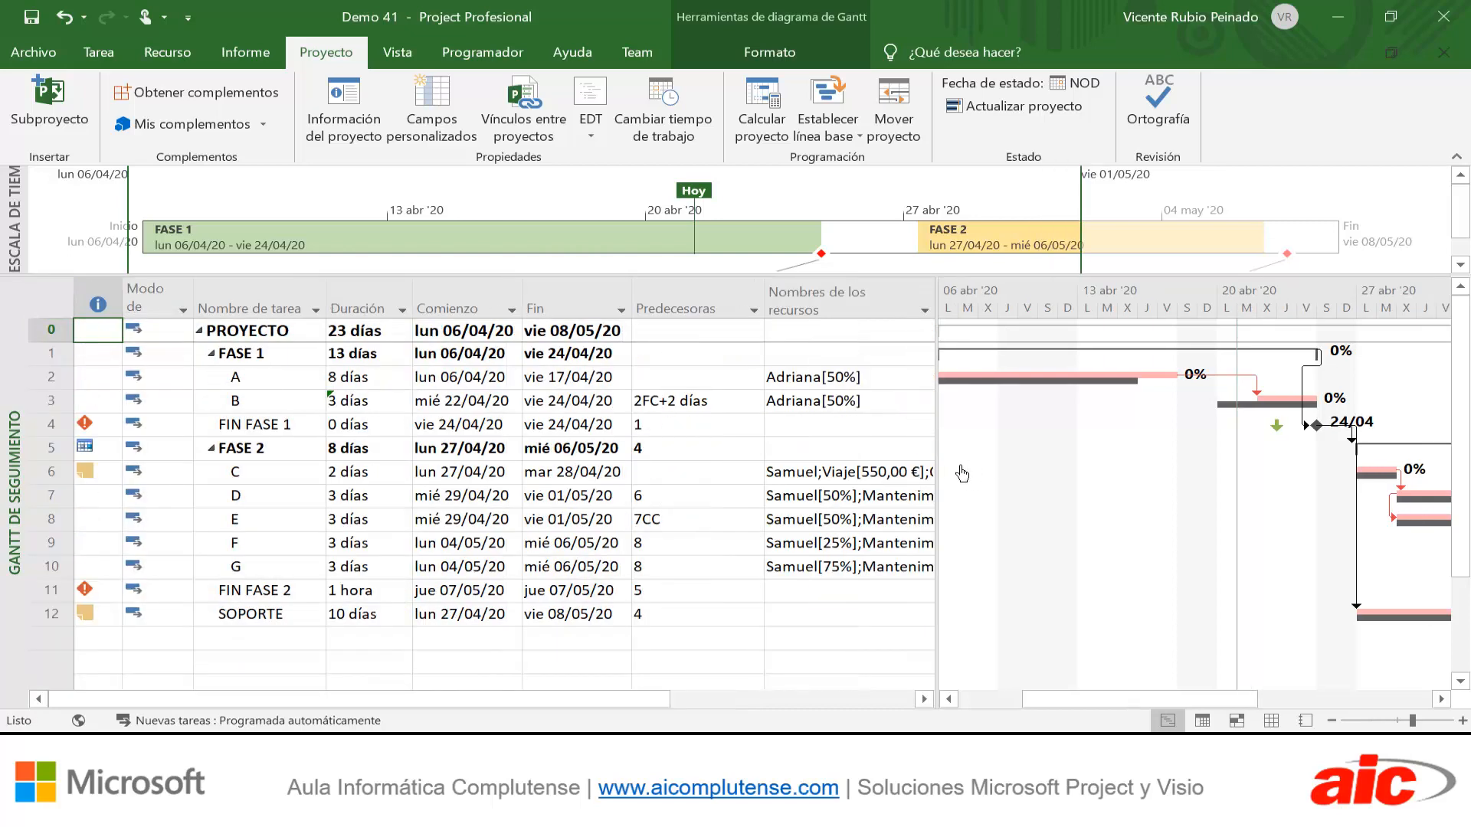
{"action": "left_click_drag", "start_coordinate": [941, 477], "coordinate": [644, 517]}
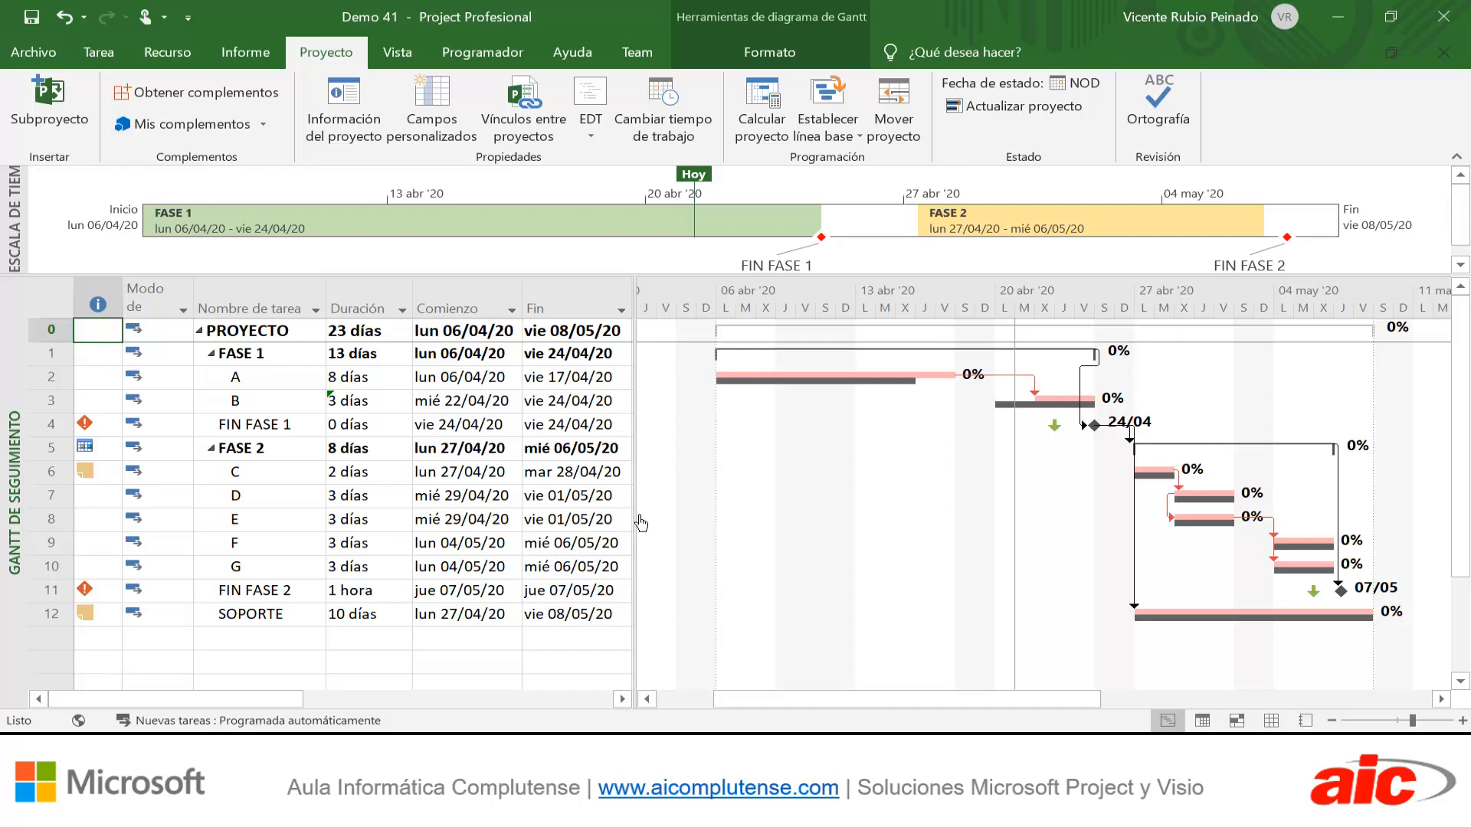
Show the Trabajo table in the Hoja de recursos view and widen the Trabajo previsto column to fit its heading
{"action": "right_click", "coordinate": [19, 398]}
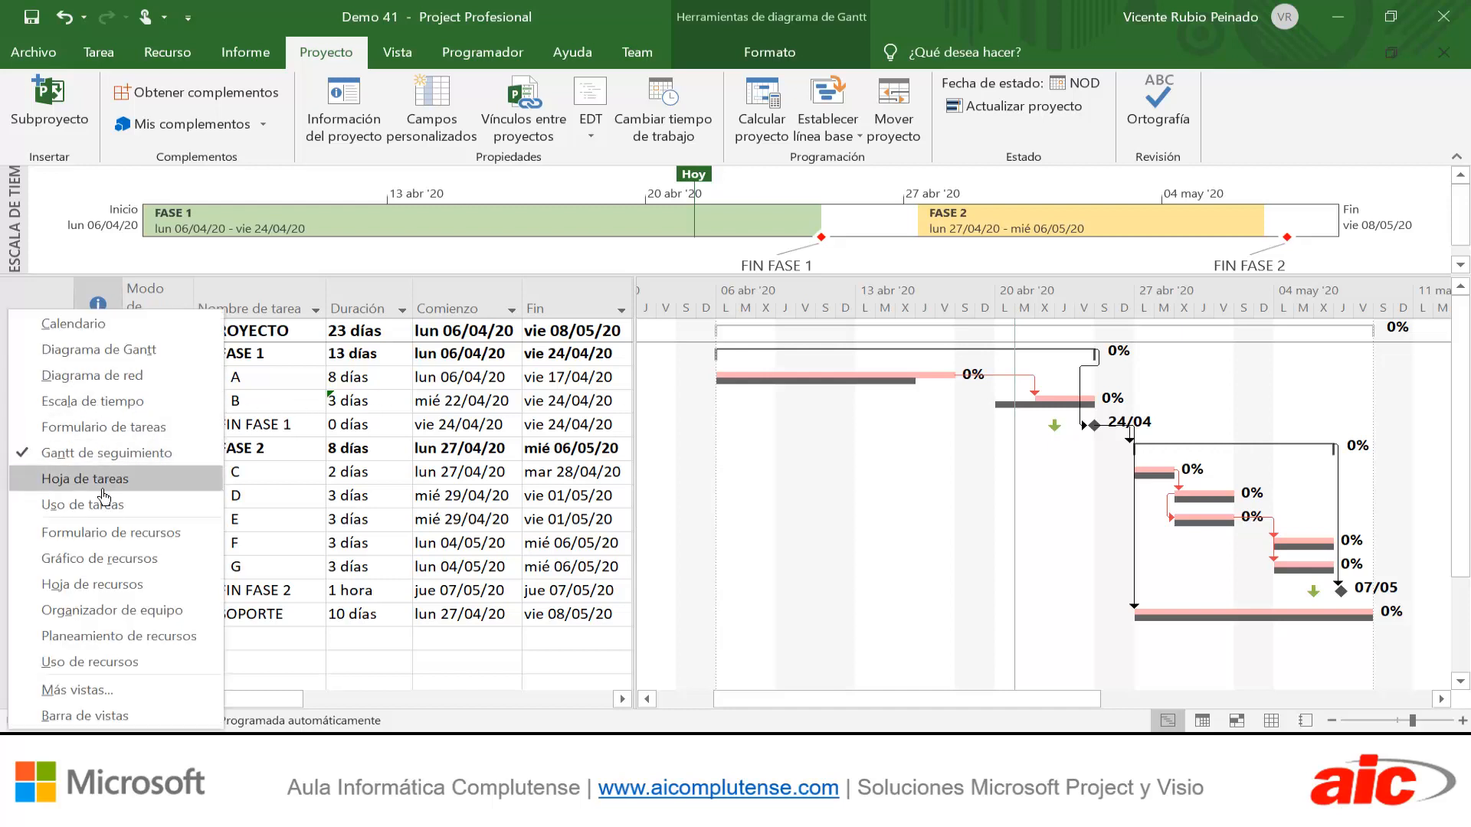
{"action": "left_click", "coordinate": [109, 585]}
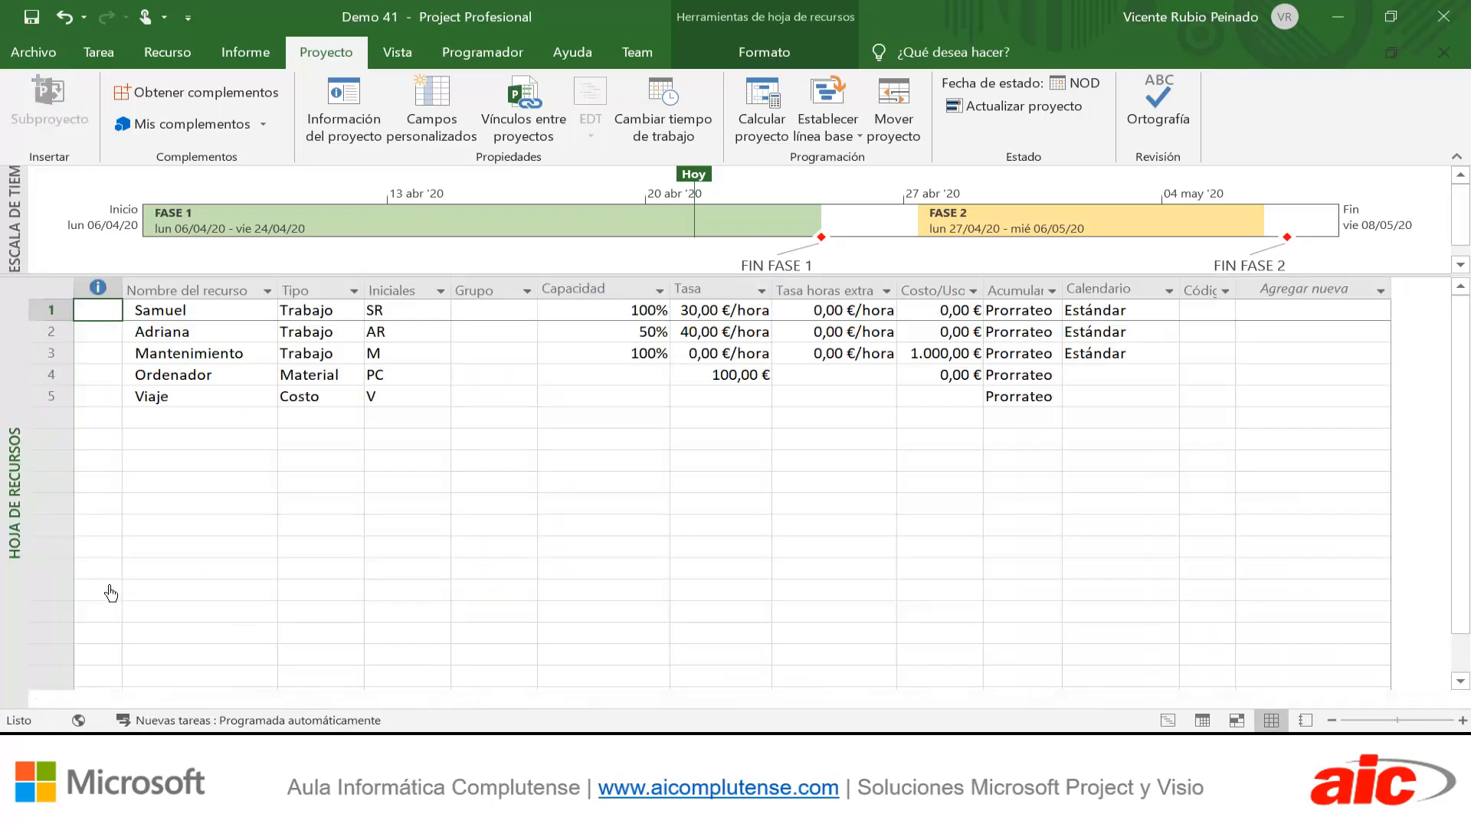
{"action": "right_click", "coordinate": [61, 291]}
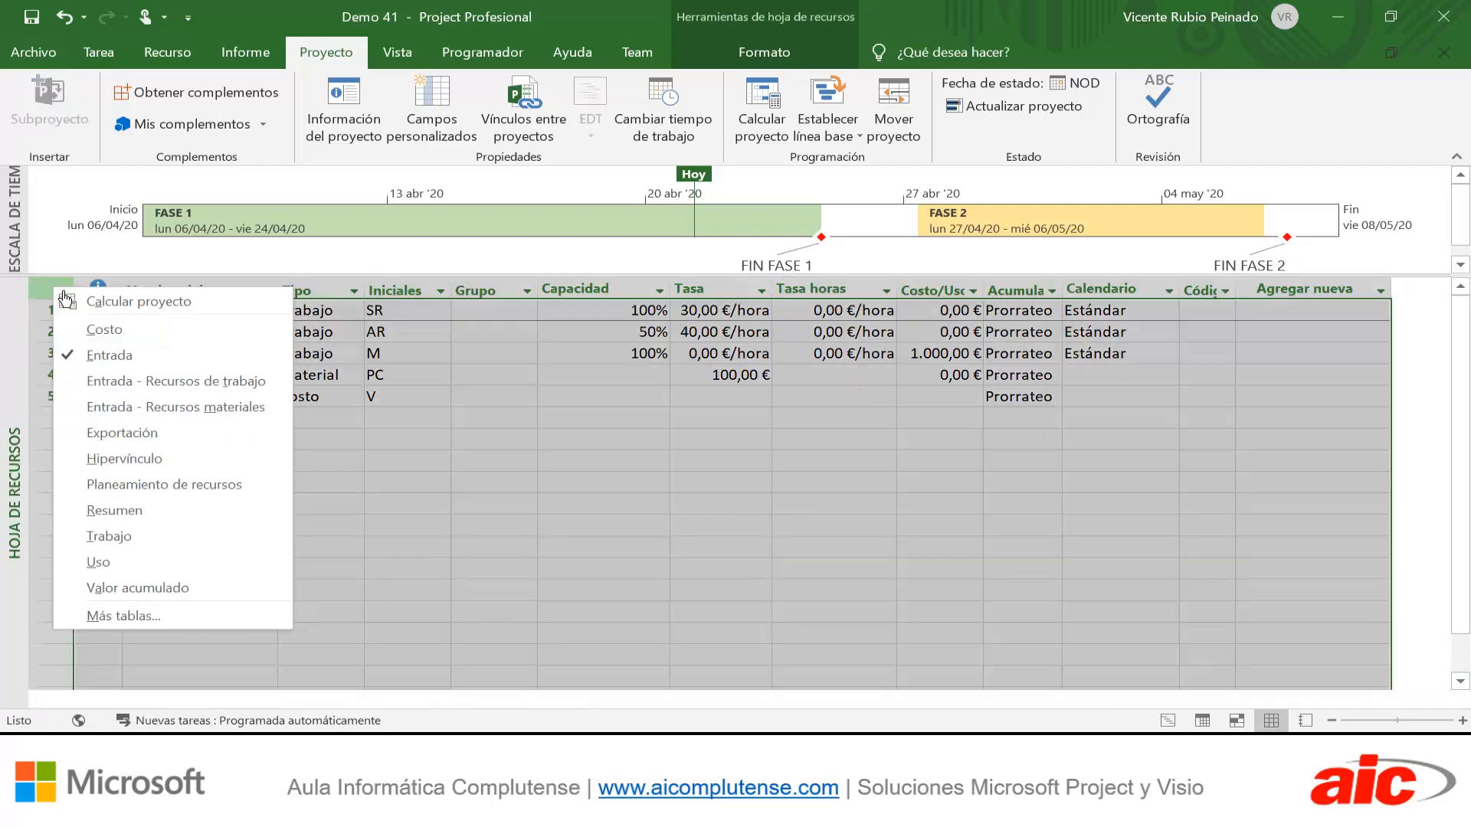
{"action": "left_click", "coordinate": [128, 540]}
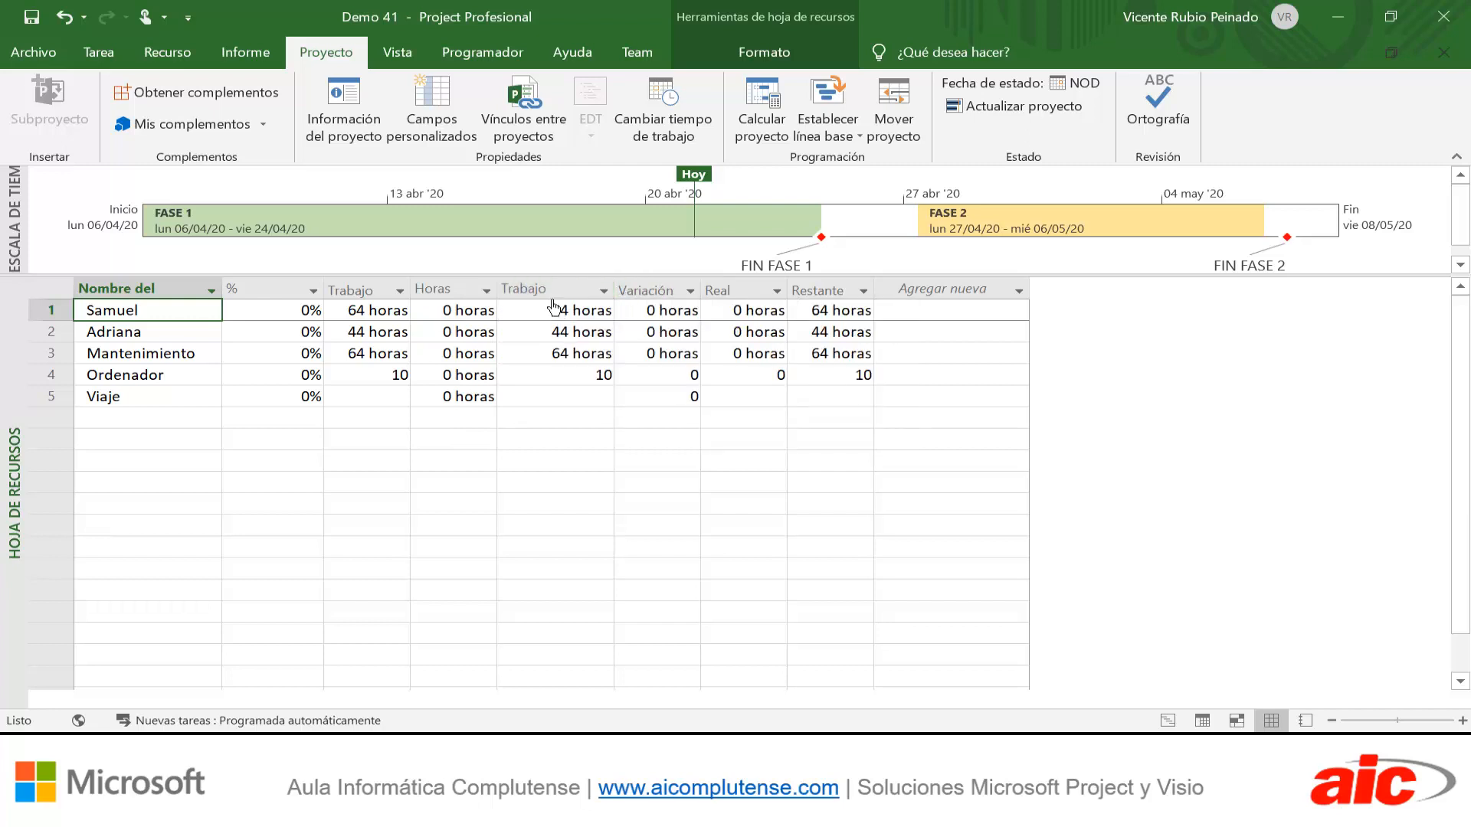
{"action": "left_click_drag", "start_coordinate": [615, 291], "coordinate": [644, 291]}
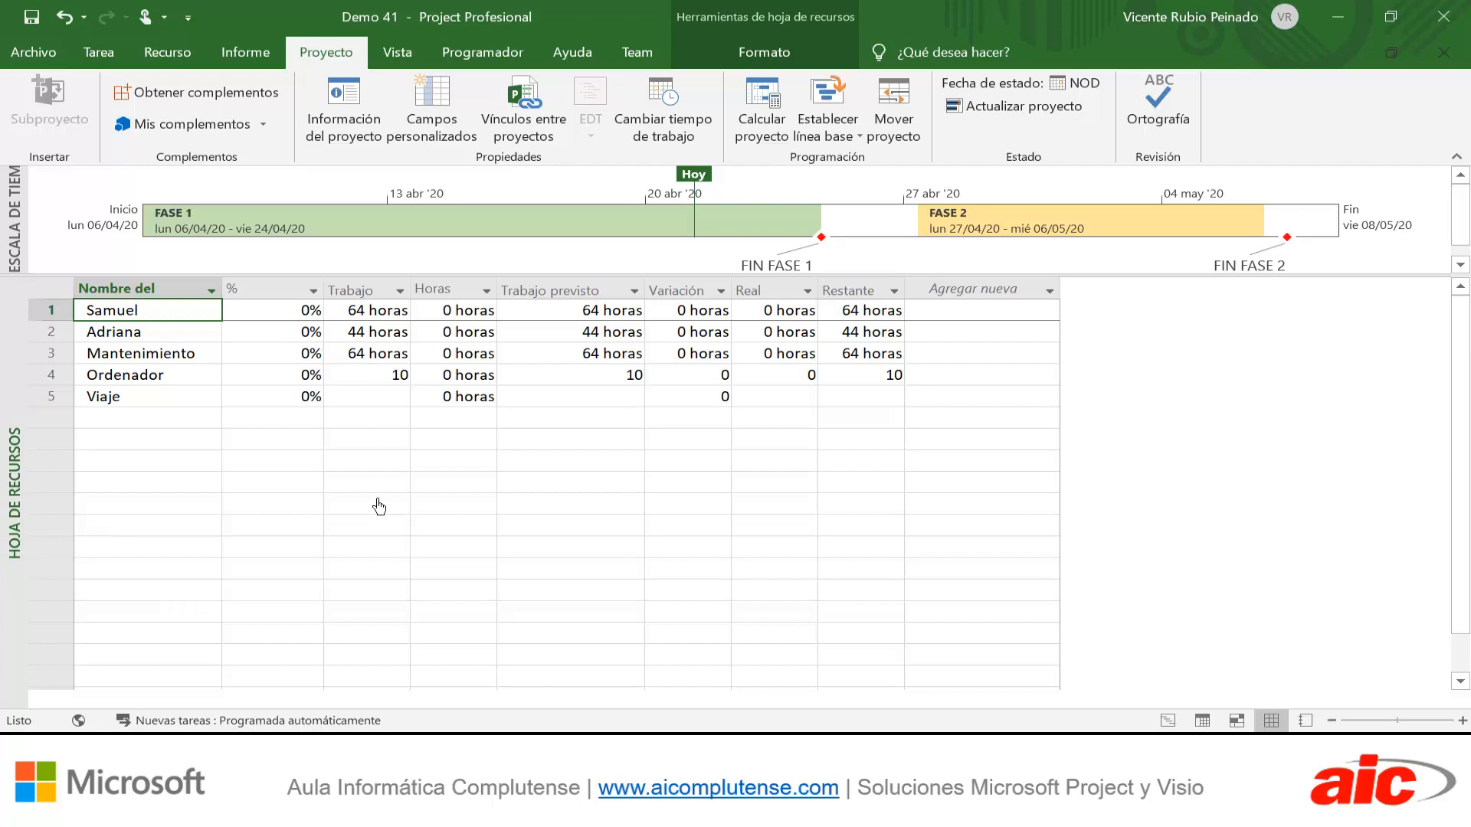
Compare each resource's cost with its baseline in the Costo table and return to the Gantt de seguimiento view
{"action": "right_click", "coordinate": [62, 295]}
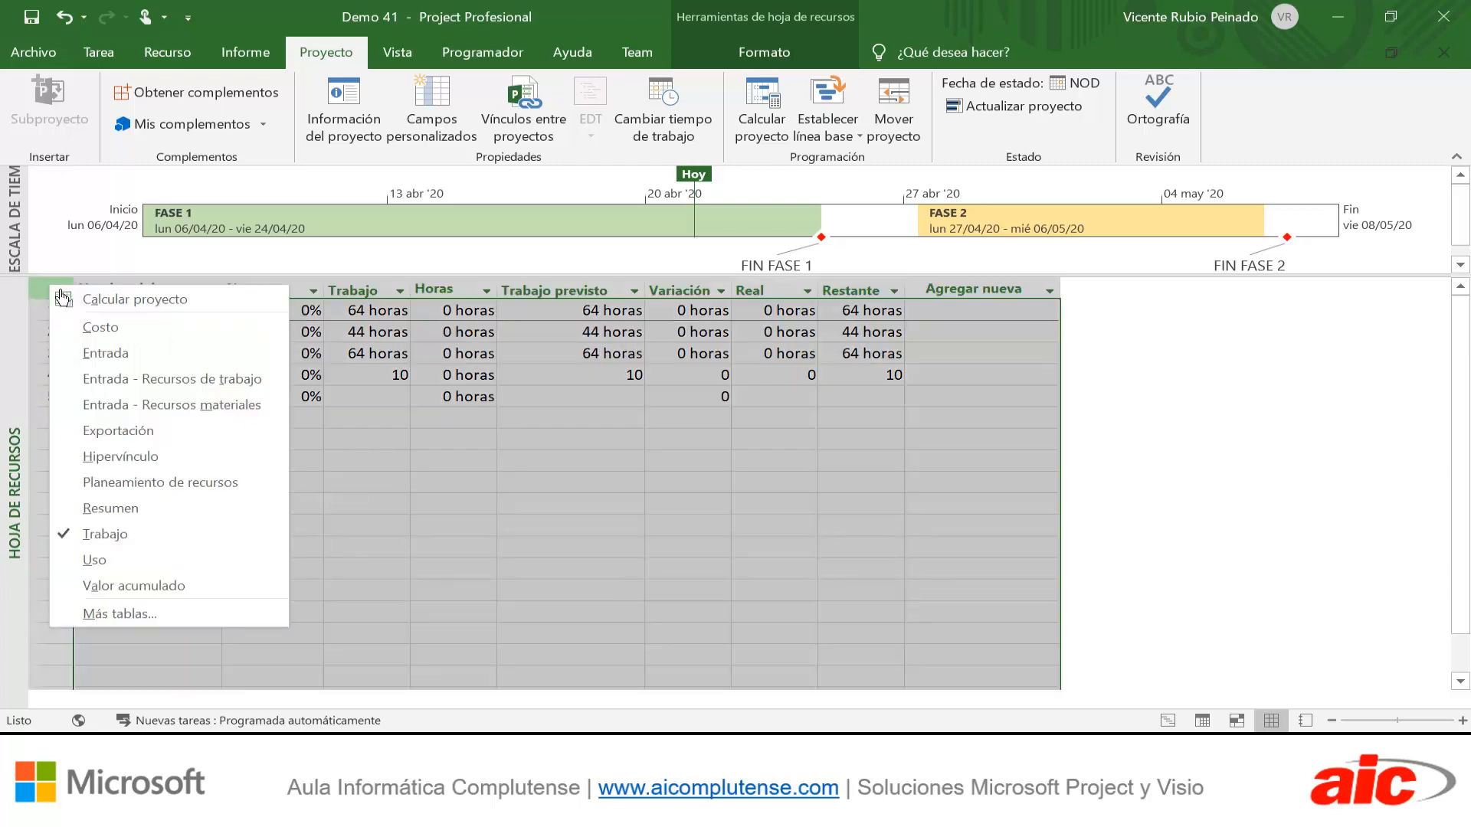
{"action": "left_click", "coordinate": [97, 329]}
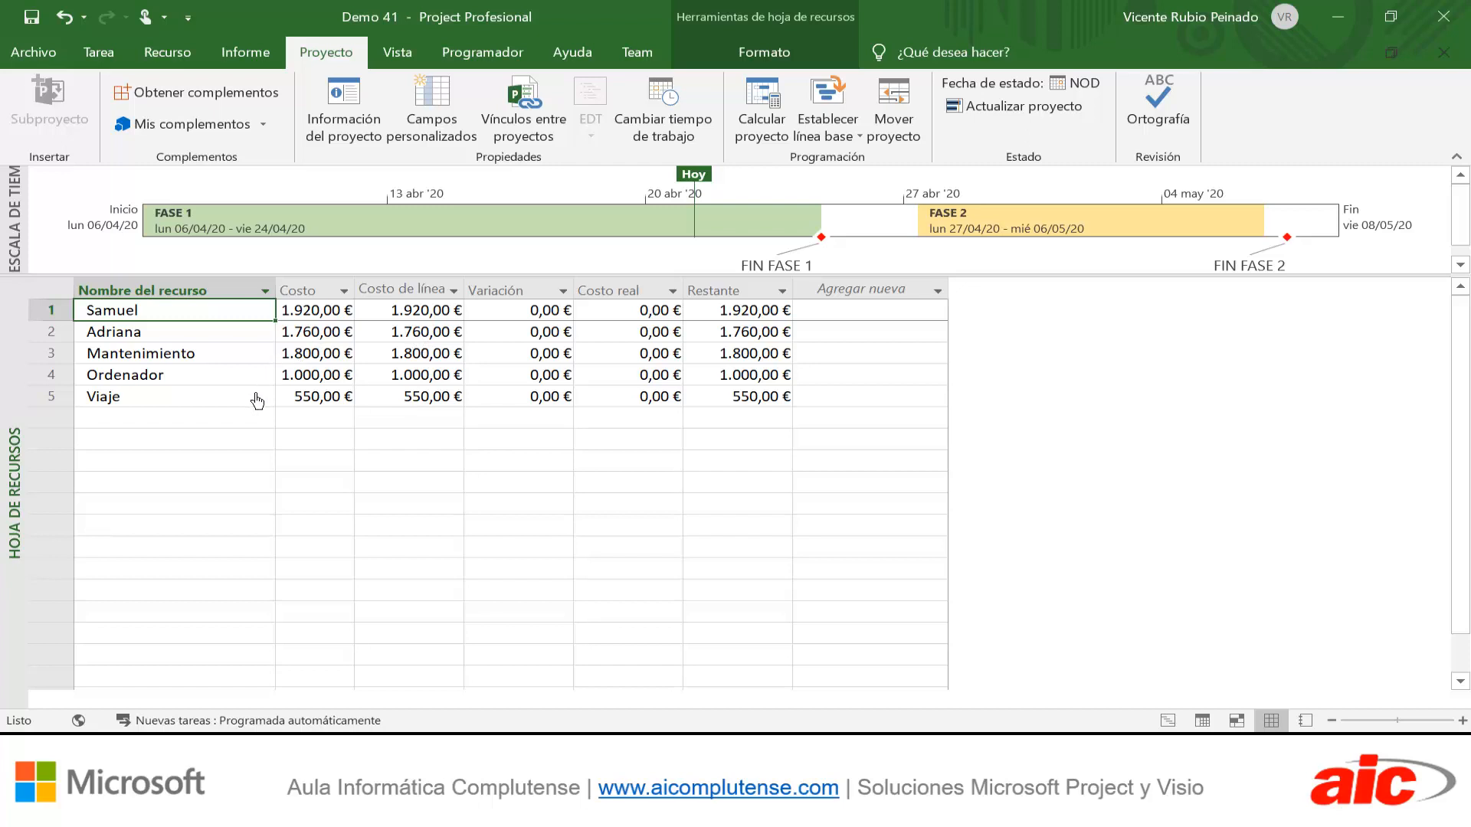
{"action": "right_click", "coordinate": [12, 359]}
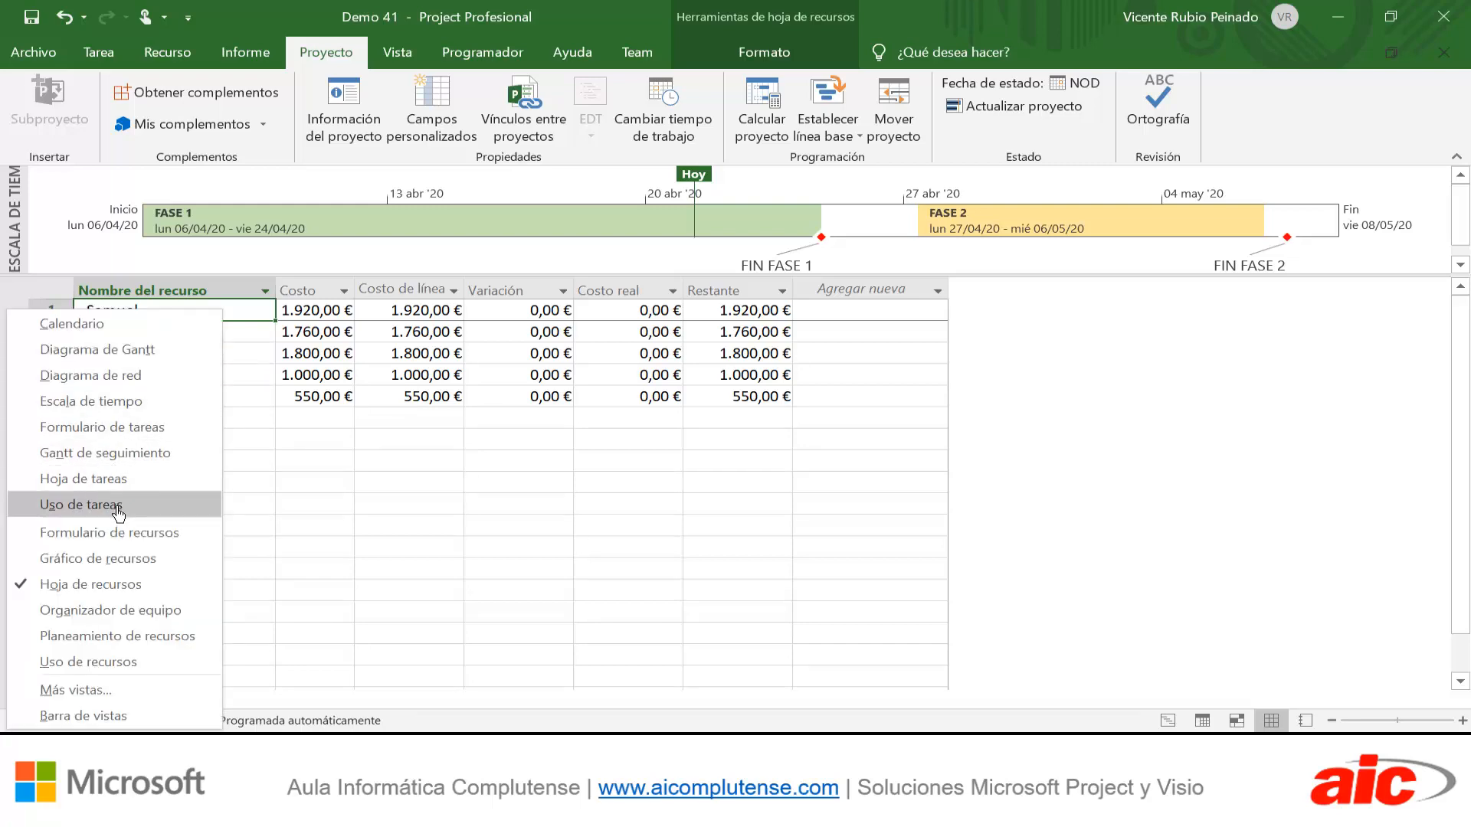
{"action": "left_click", "coordinate": [142, 457]}
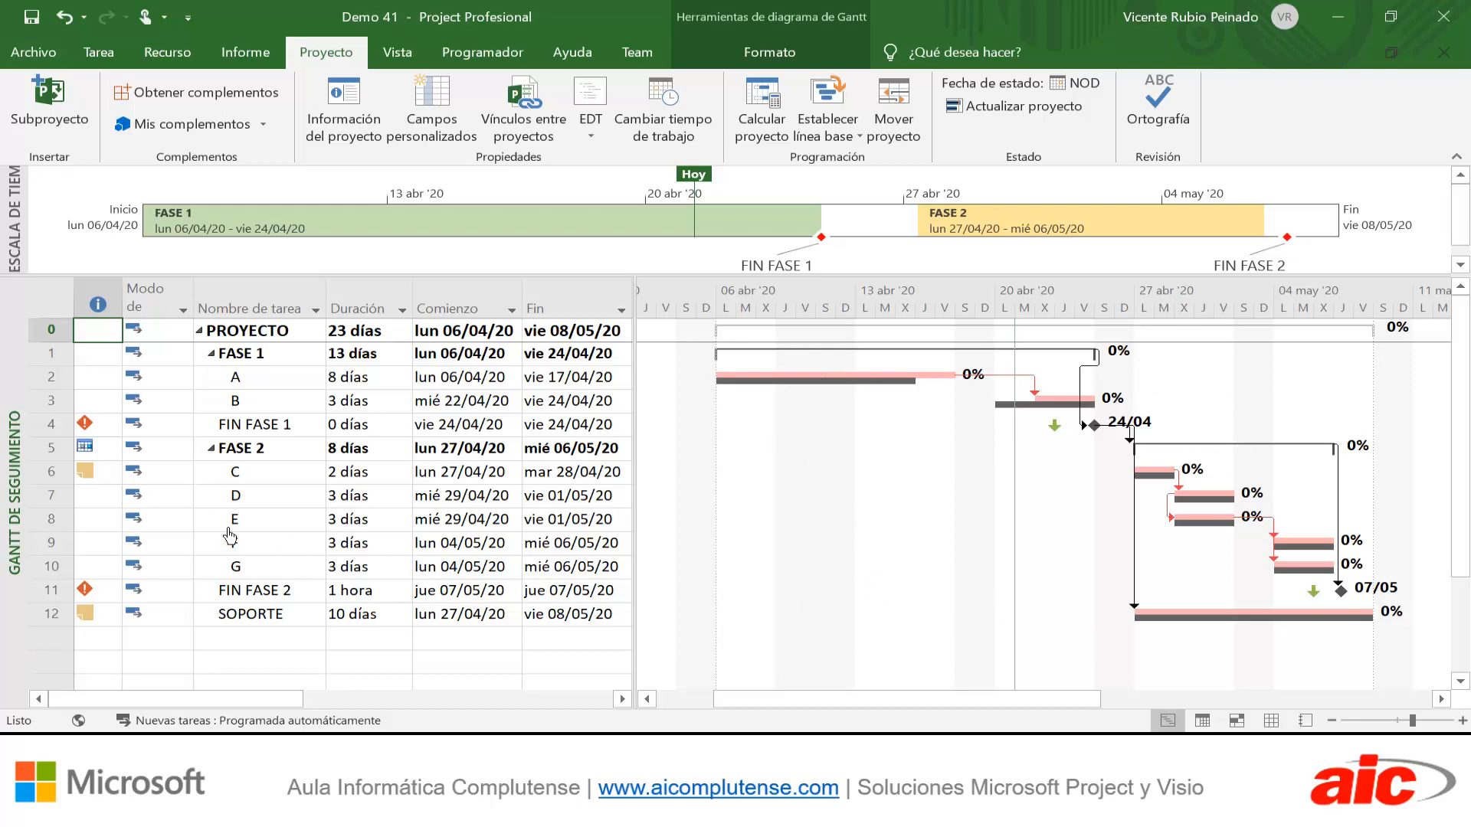
Switch to the Diagrama de Gantt view with the Trabajo table and reveal its columns through Restante to check the work deviations
{"action": "right_click", "coordinate": [24, 392]}
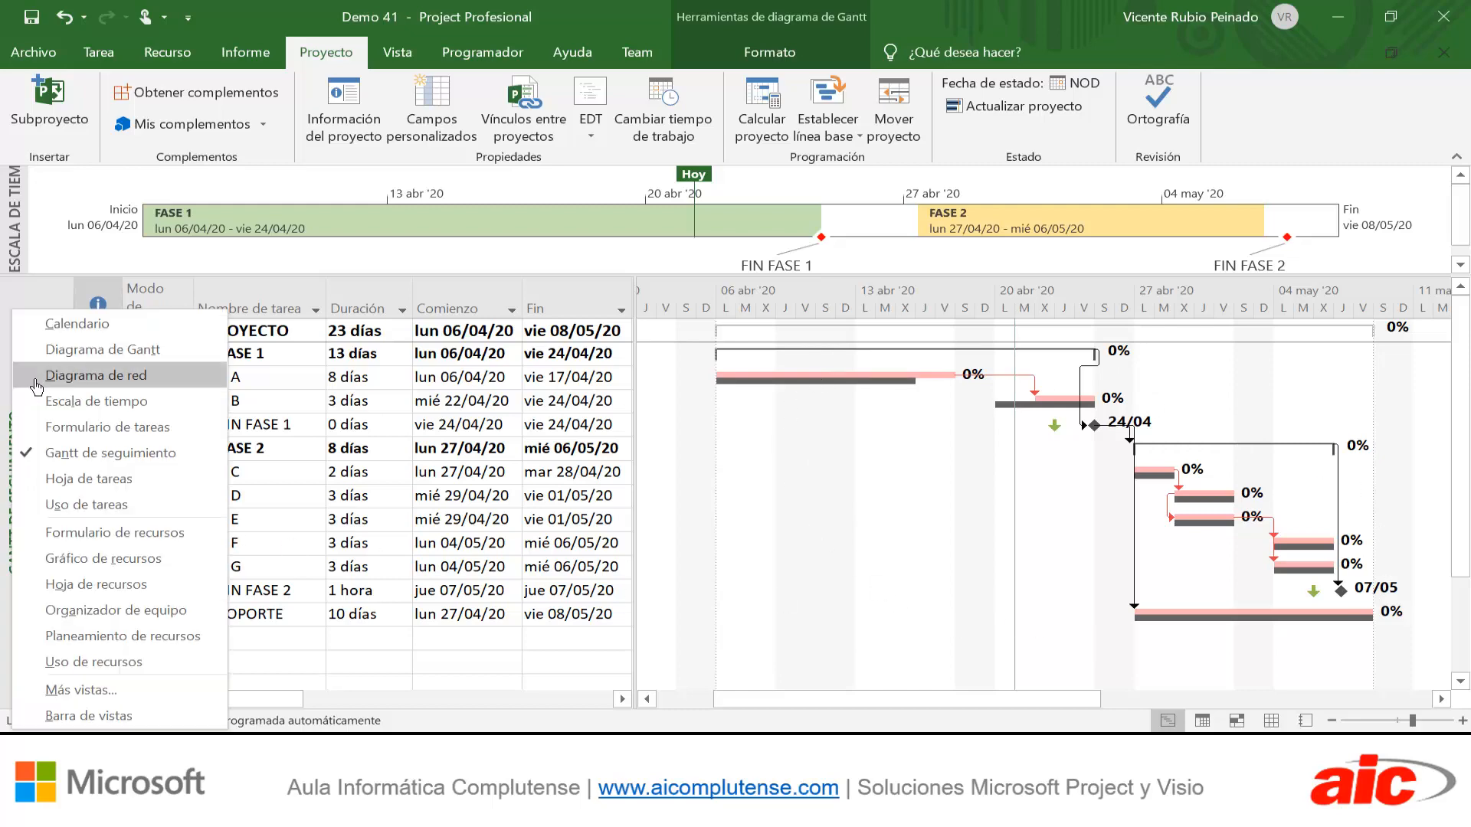
{"action": "left_click", "coordinate": [73, 351]}
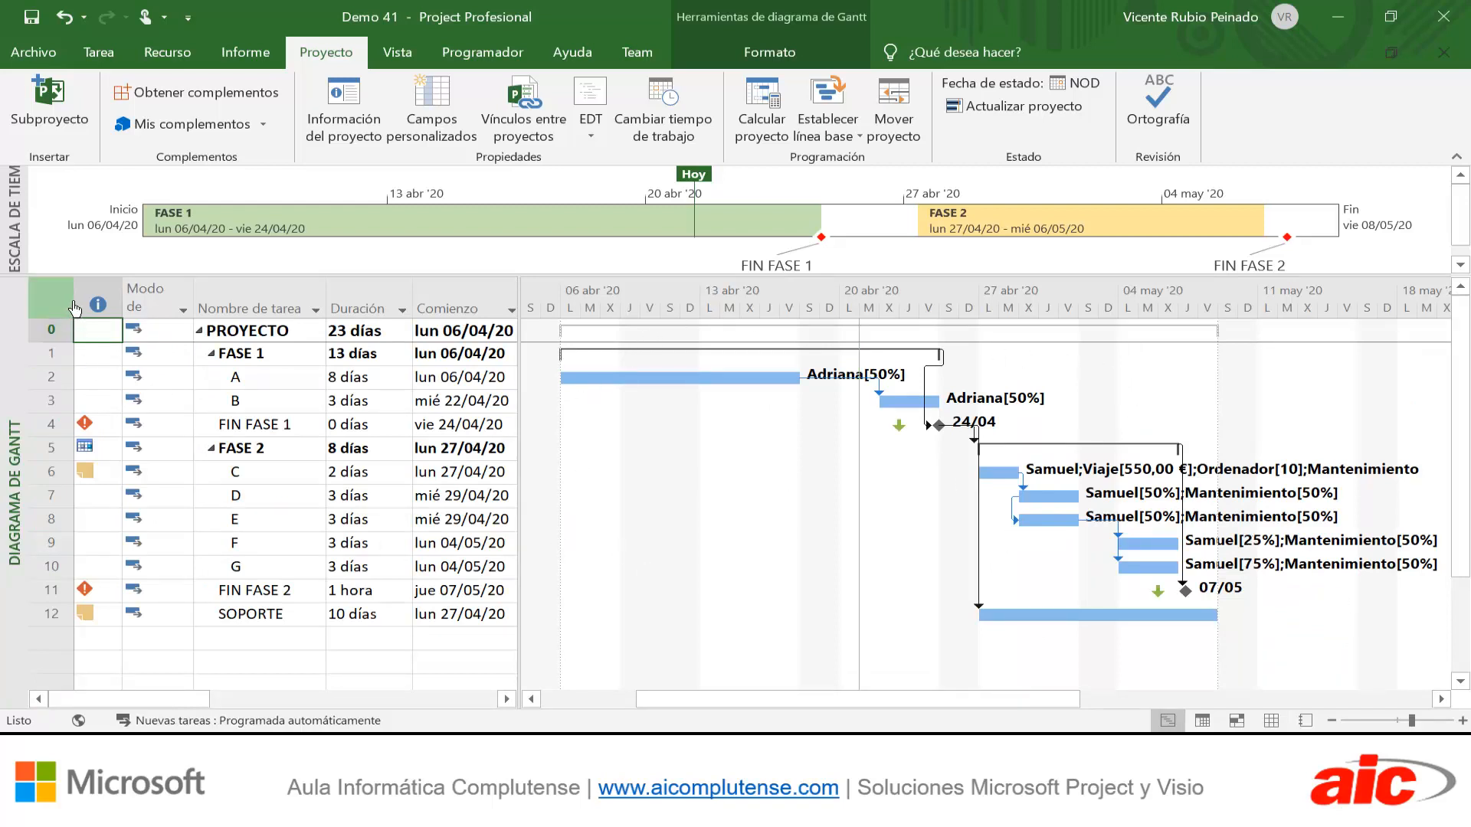
{"action": "right_click", "coordinate": [65, 302]}
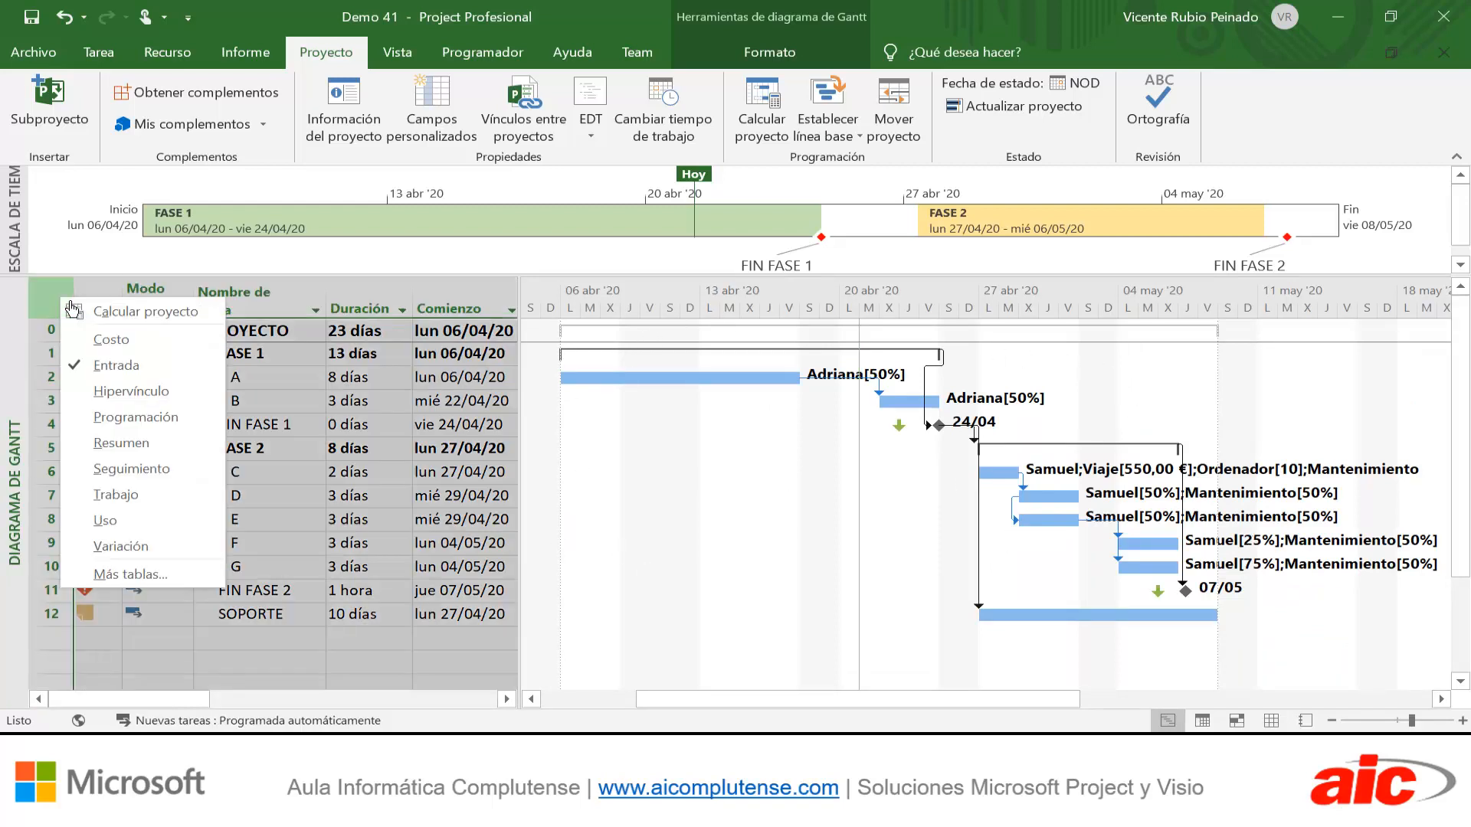
{"action": "left_click", "coordinate": [127, 495]}
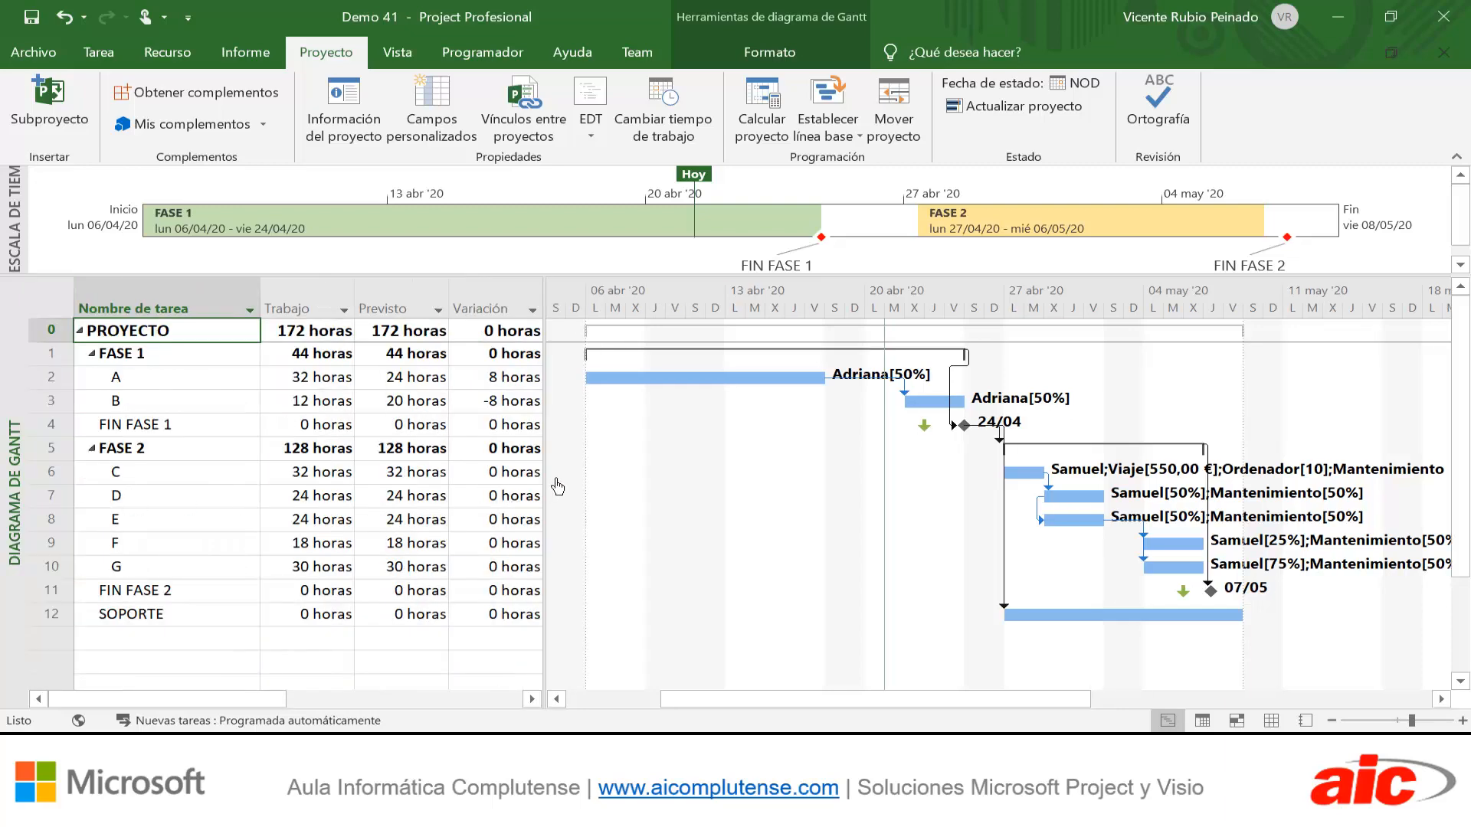
{"action": "left_click_drag", "start_coordinate": [552, 490], "coordinate": [758, 501]}
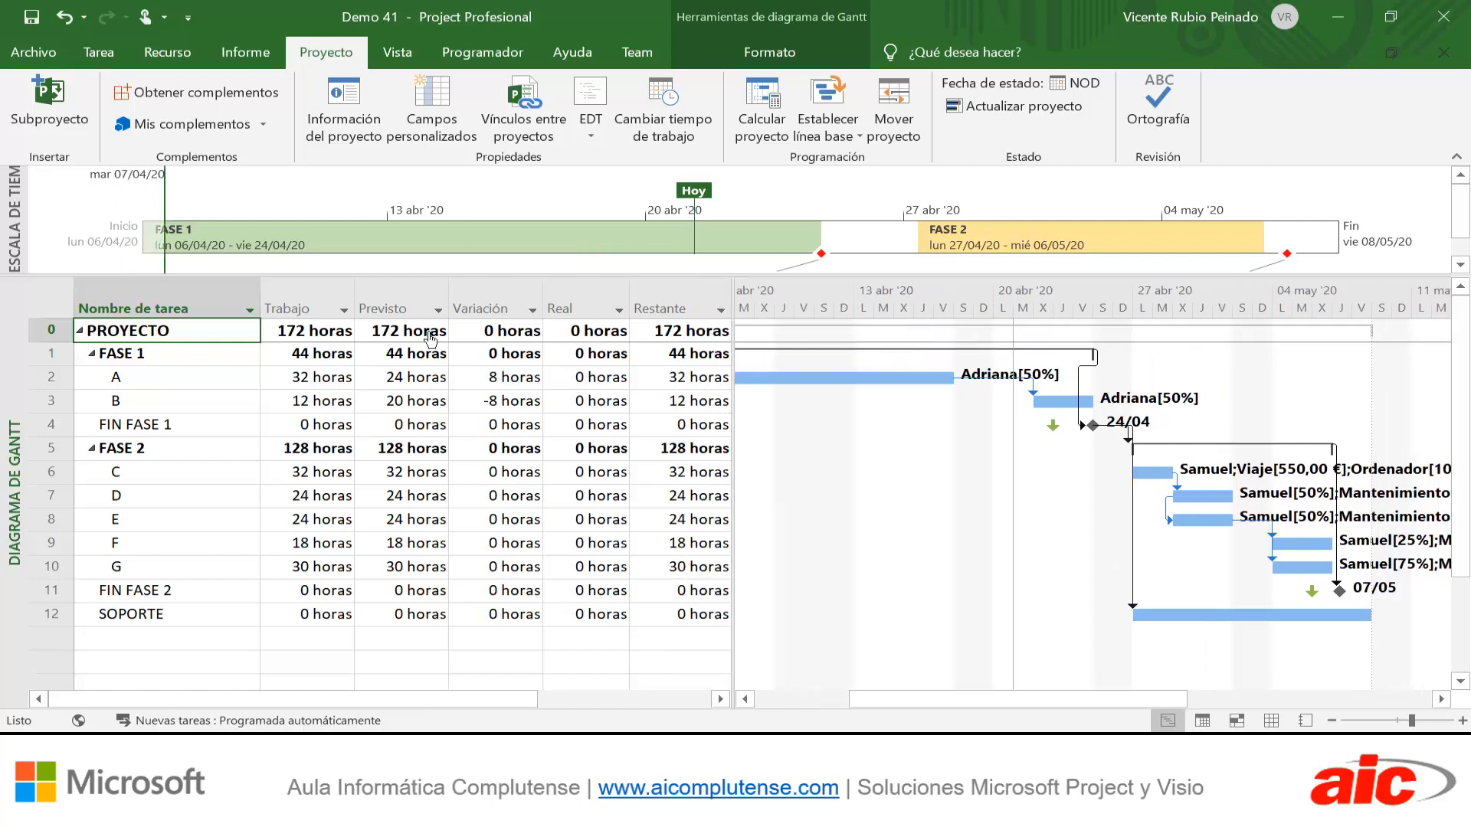